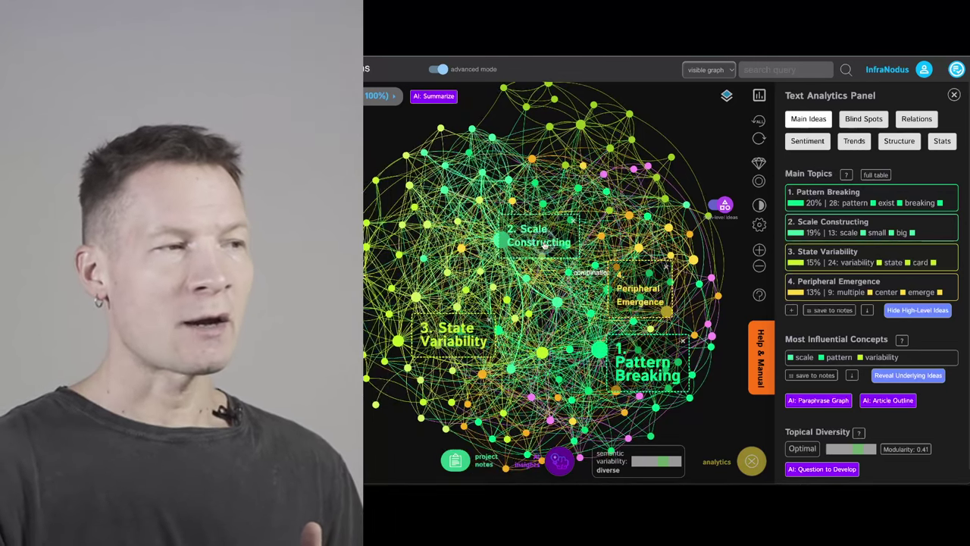
Highlight the Scale Constructing, Peripheral Emergence and Pattern Breaking topic clusters in the graph one after another.
double_click(534, 235)
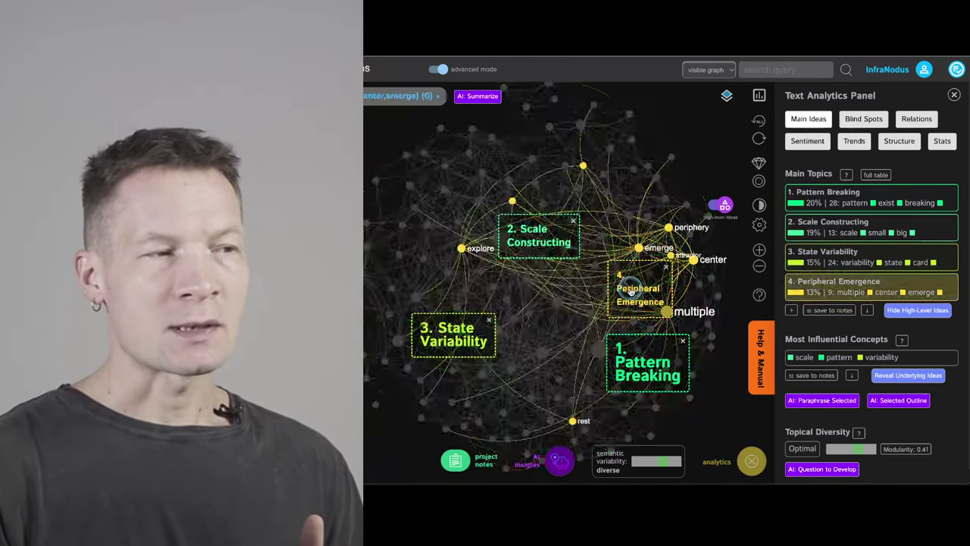
click(646, 367)
click(650, 371)
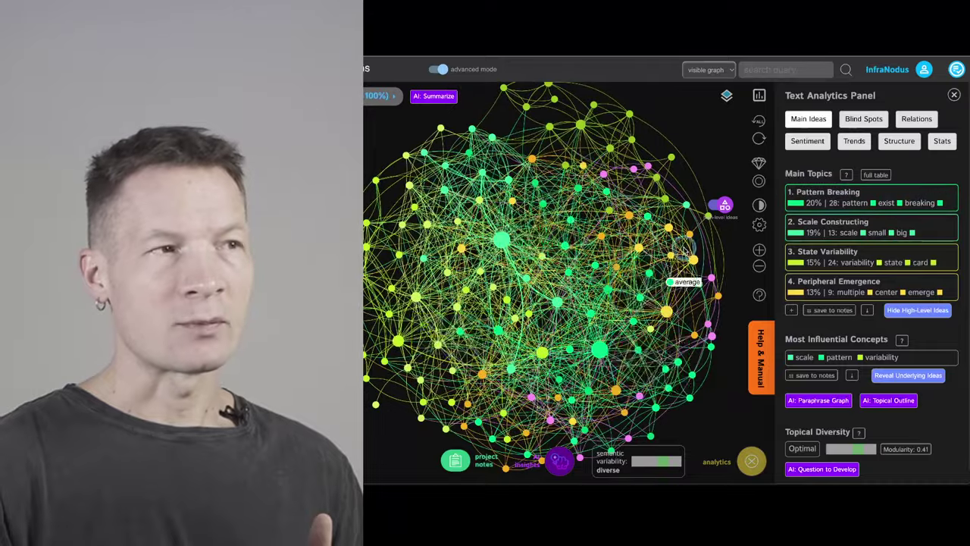
Hide the most influential words from the graph in two rounds to reveal the underlying ideas.
click(726, 94)
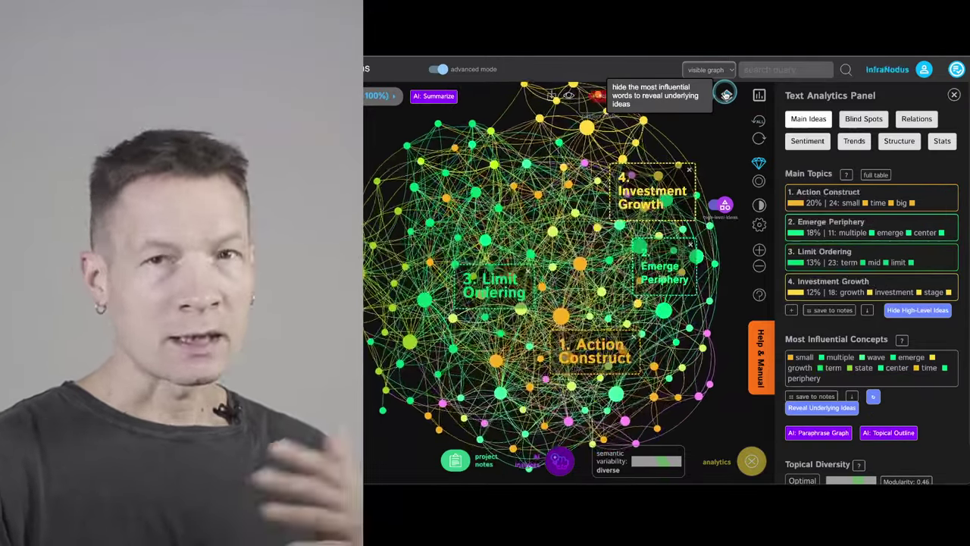
click(726, 95)
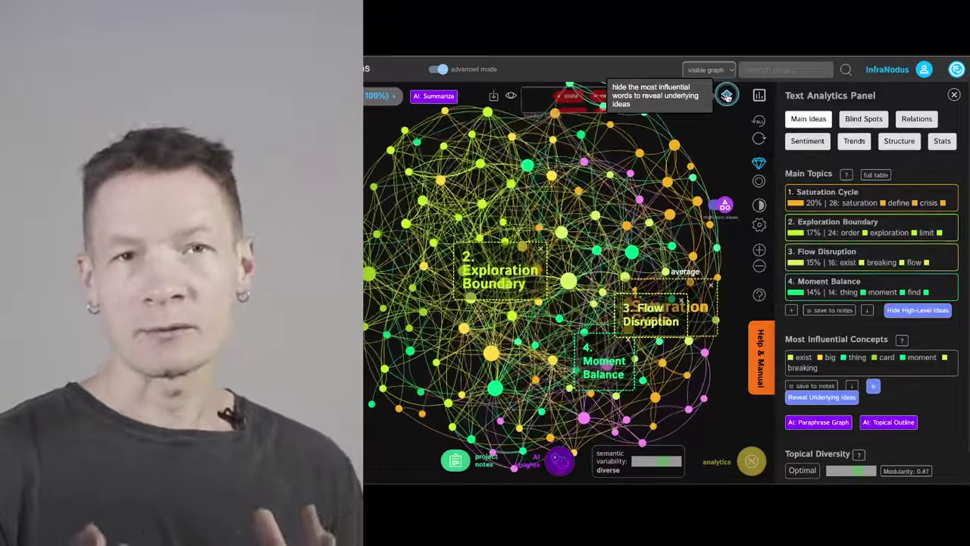
Highlight the structural gap in the blind spots analysis and cycle through further gaps up to Moment Balance and Flow Disruption.
click(864, 118)
click(808, 276)
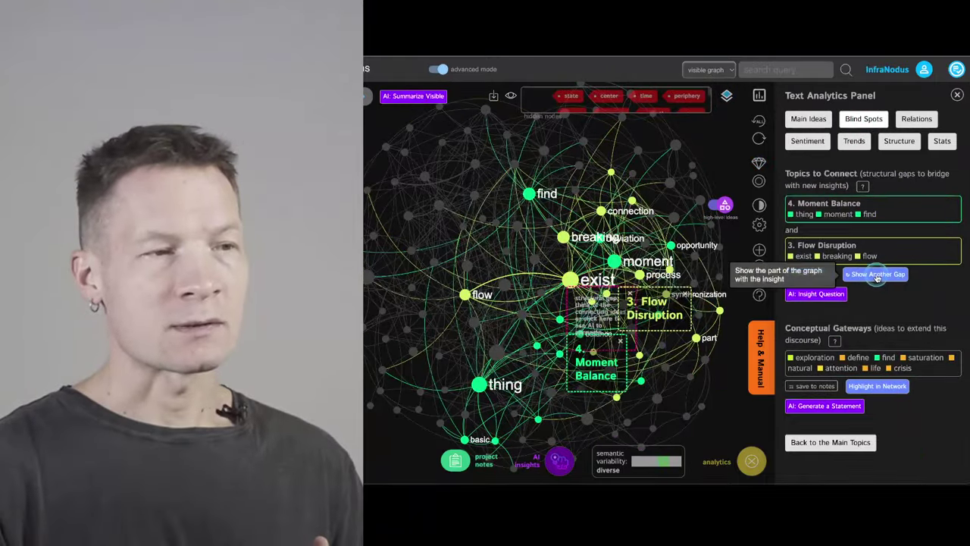
click(877, 274)
click(877, 276)
click(877, 275)
click(877, 275)
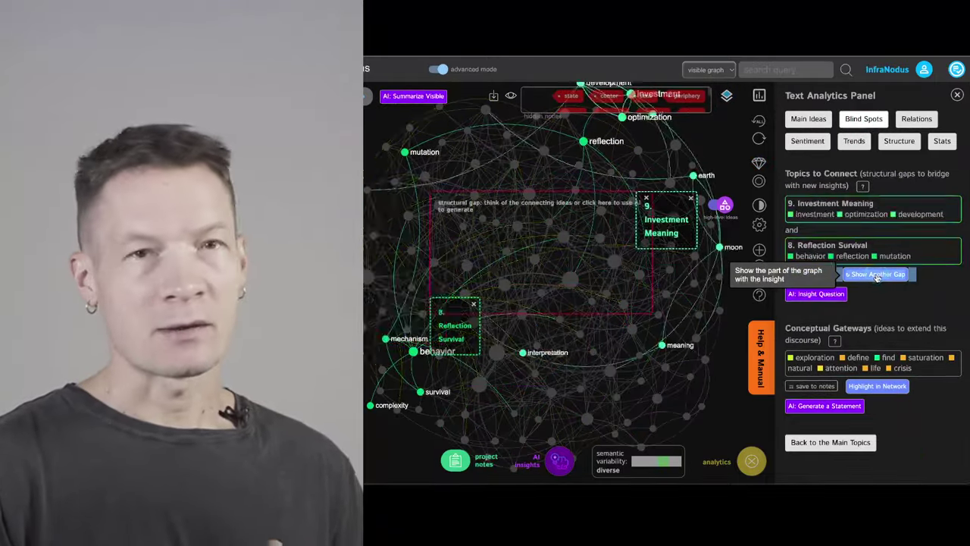
click(877, 275)
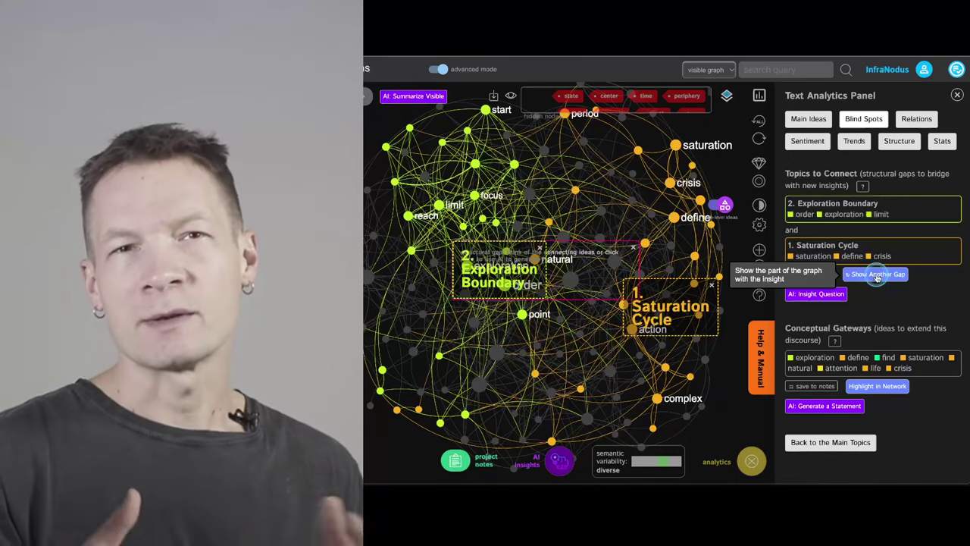
click(871, 274)
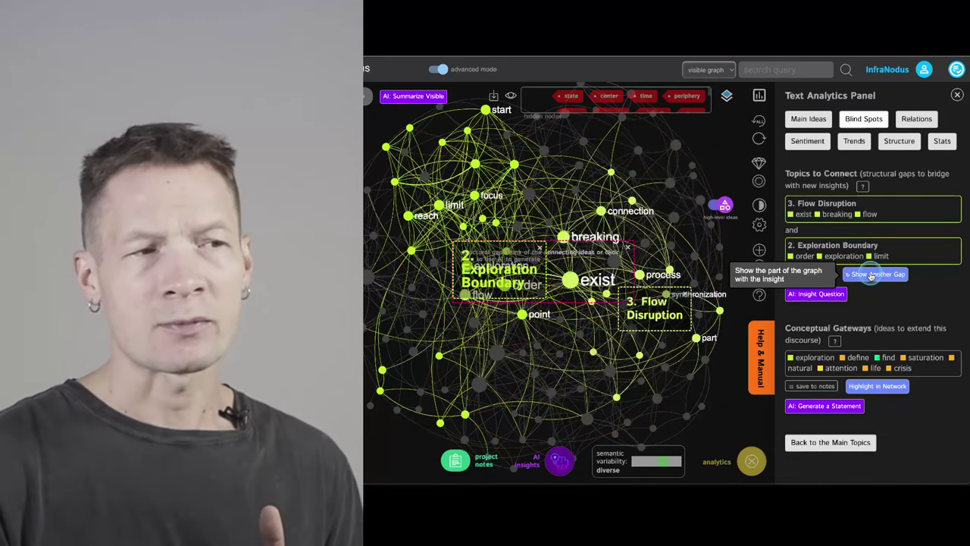
click(871, 275)
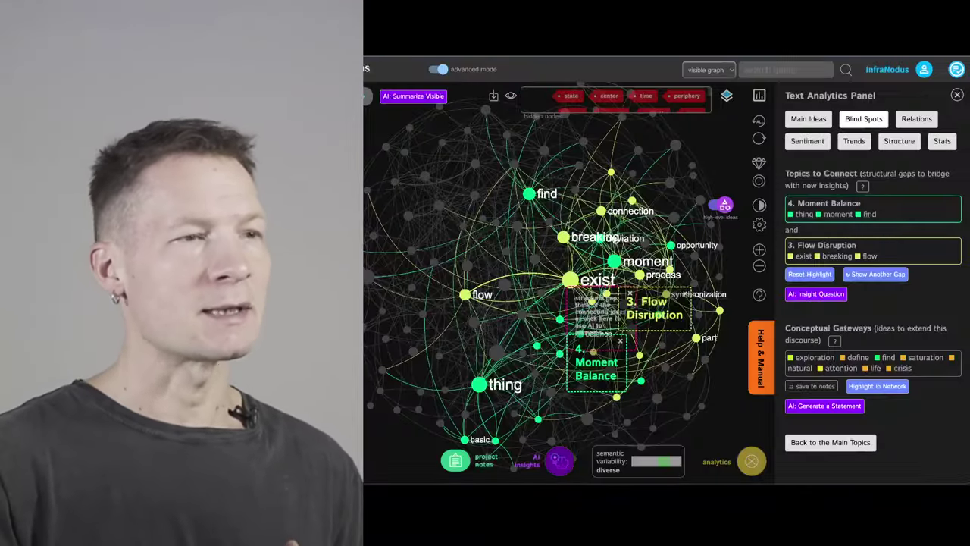
Reset the graph selections and restore the hidden words.
click(759, 125)
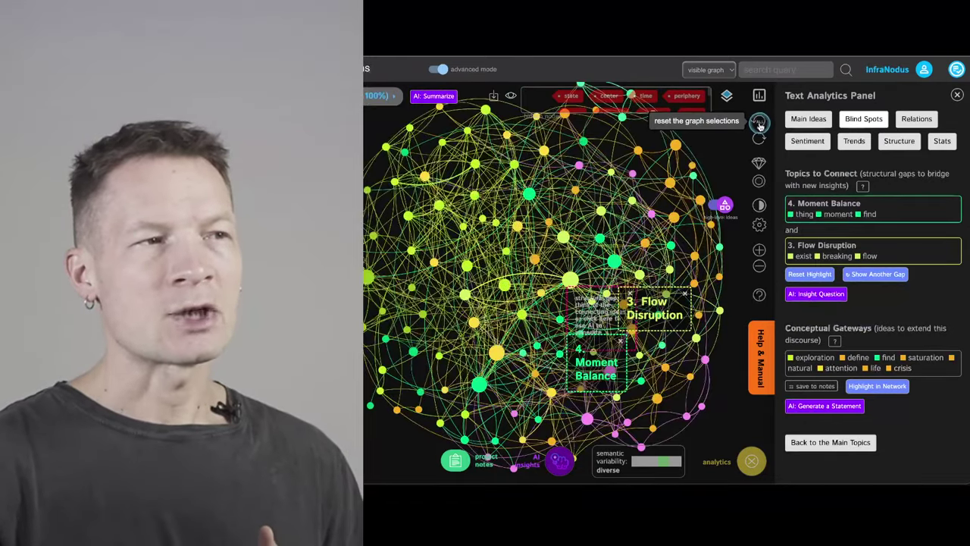
click(511, 97)
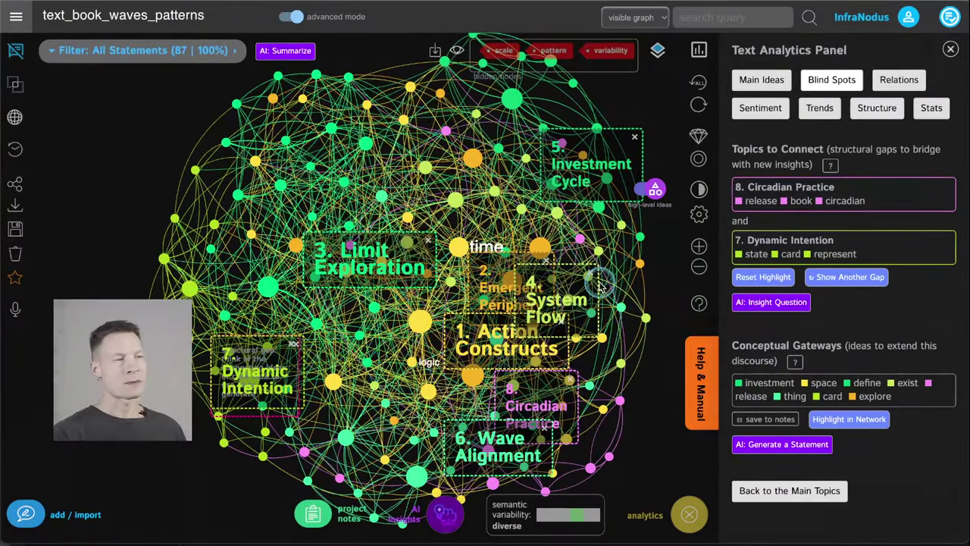
Go to the apps overview and start a new text knowledge graph with file upload as its source.
click(16, 23)
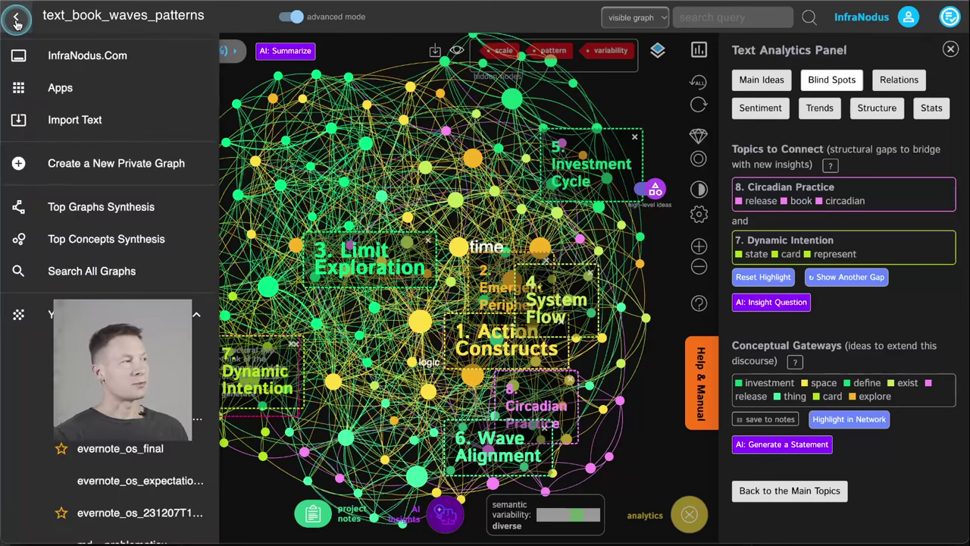
click(61, 89)
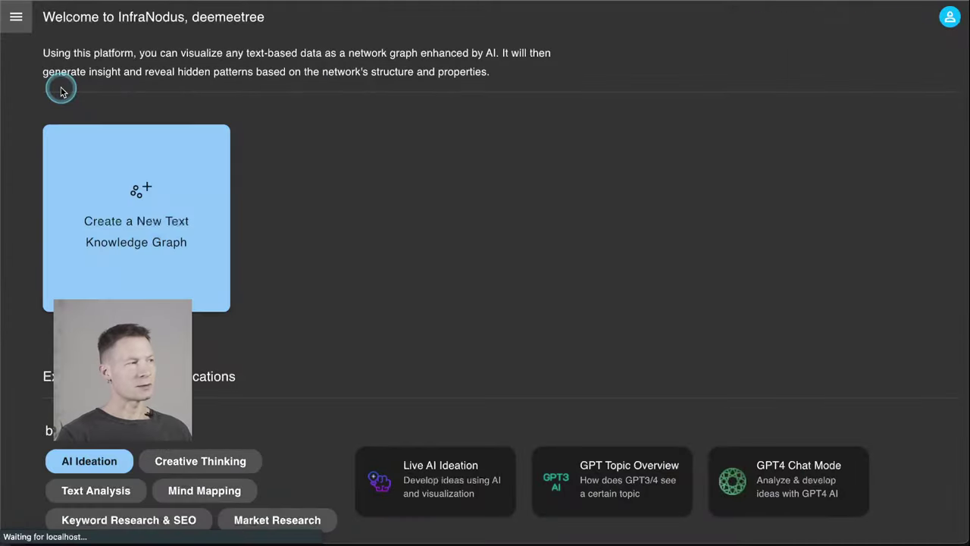
click(161, 258)
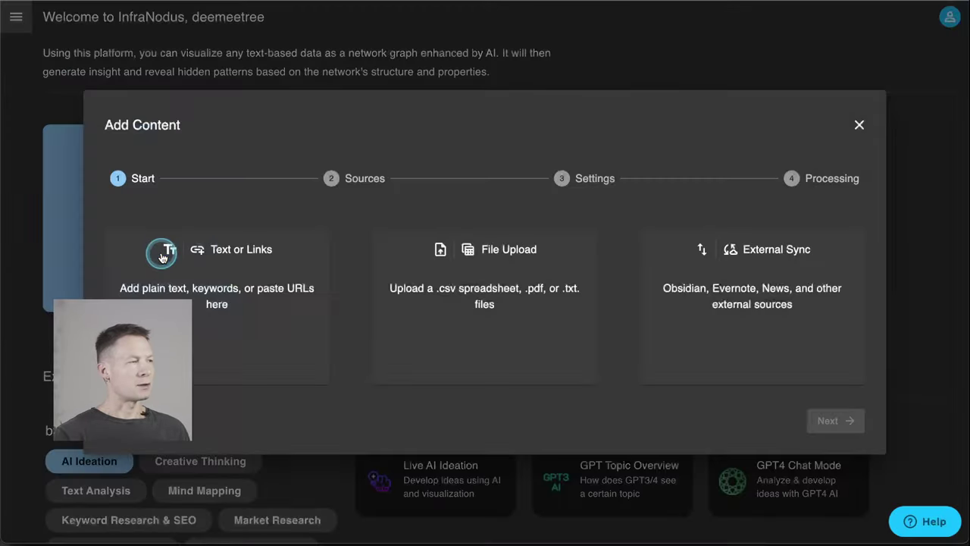
click(453, 310)
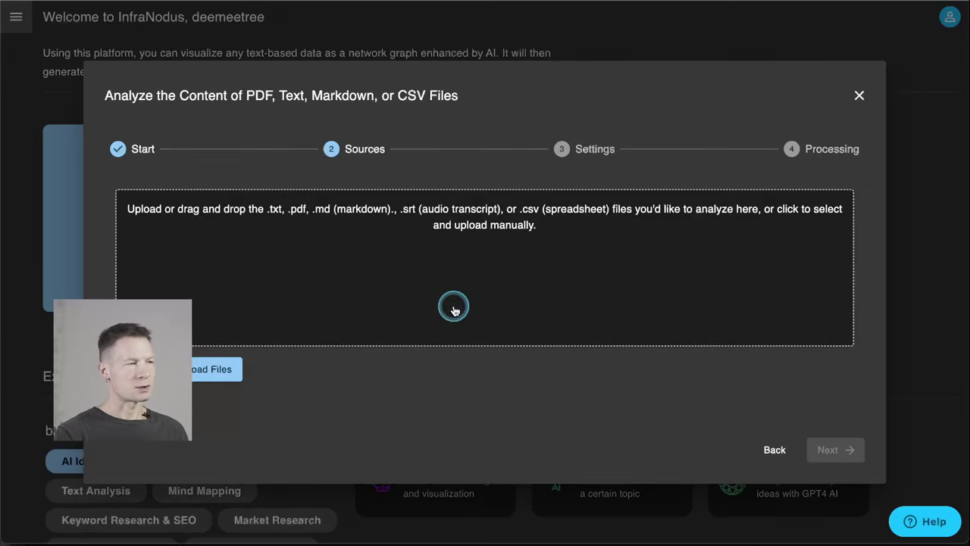
Upload the text_book_waves_patterns entries text file from Downloads and generate its graph with the default file content analysis.
click(195, 369)
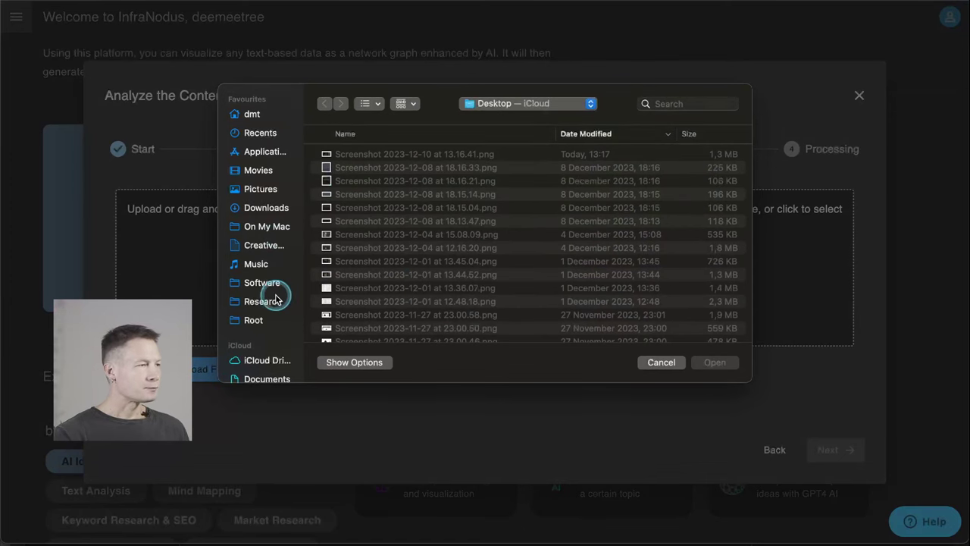
scroll(274, 311, down, 1)
scroll(264, 258, up, 1)
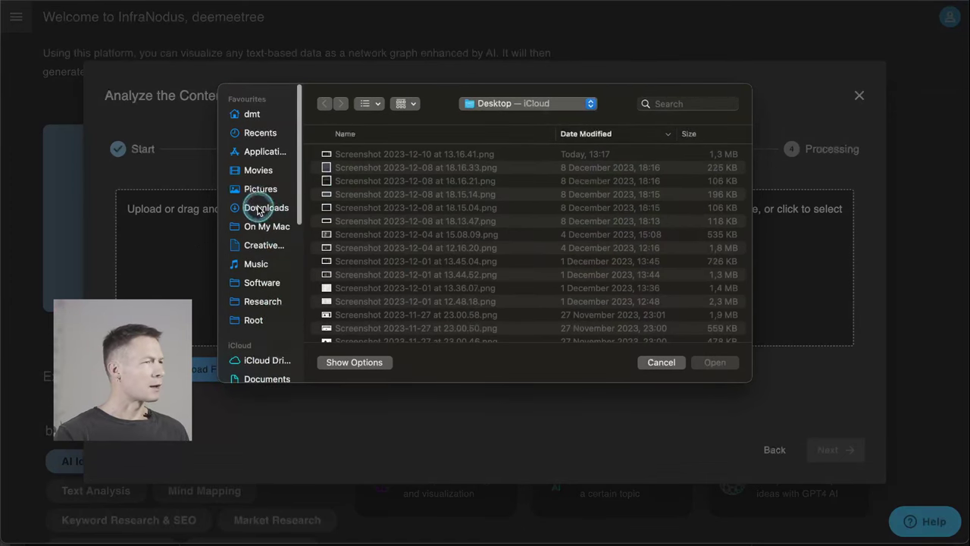
click(267, 207)
click(414, 167)
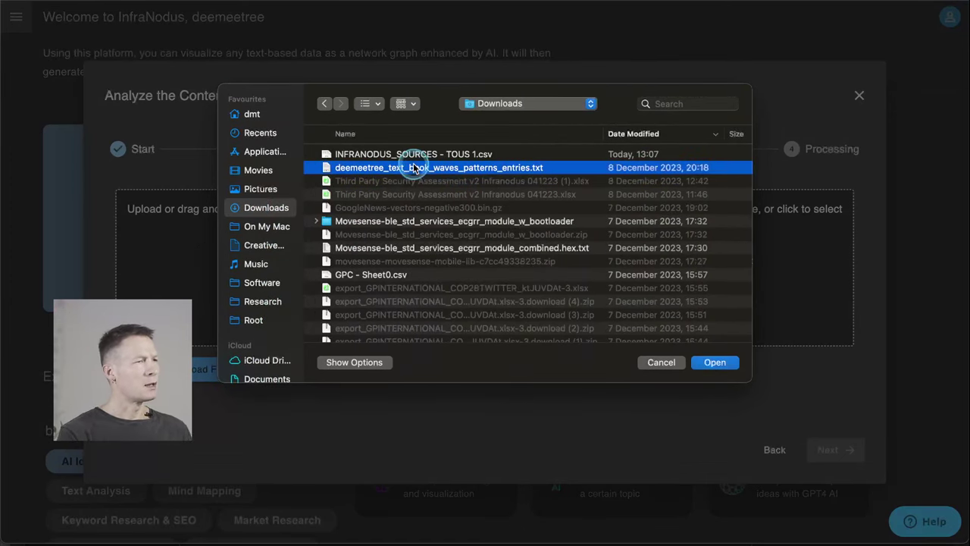
double_click(414, 167)
click(826, 473)
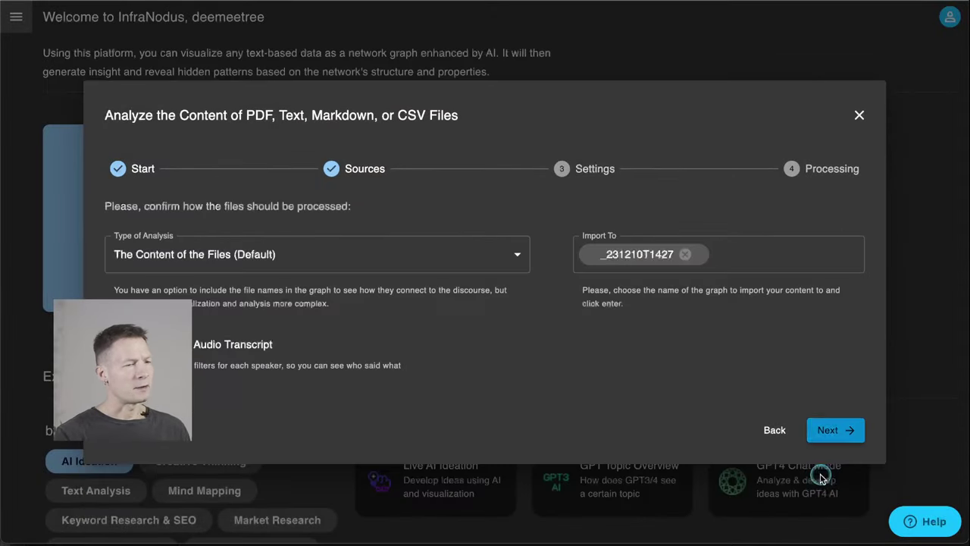
click(826, 430)
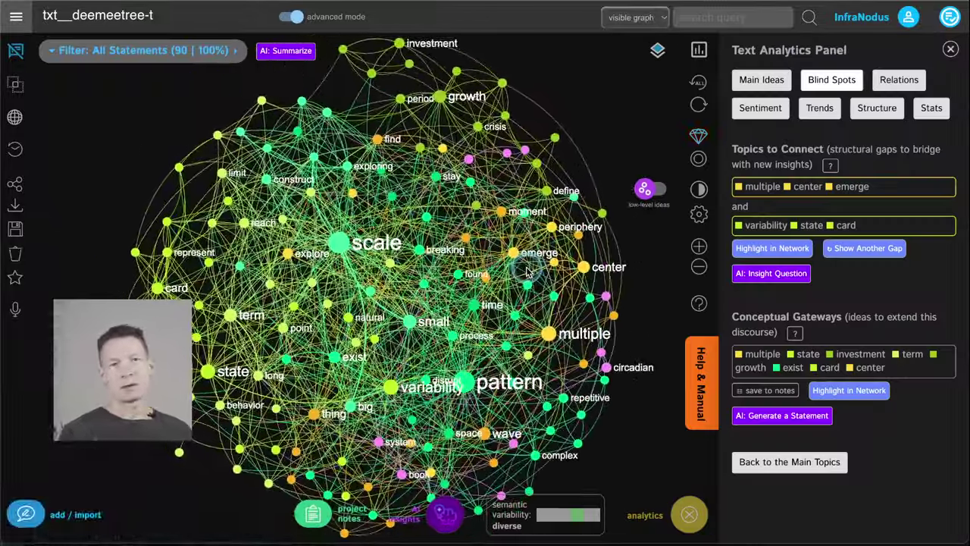
Show the imported text statements beside the graph, browse through the excerpts and hide them again.
click(15, 50)
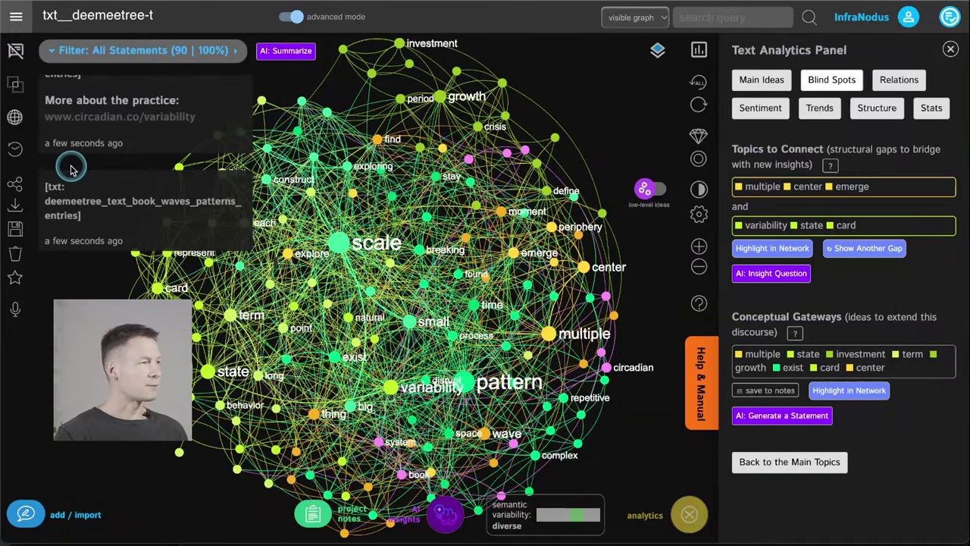
scroll(70, 165, down, 2)
scroll(30, 86, up, 3)
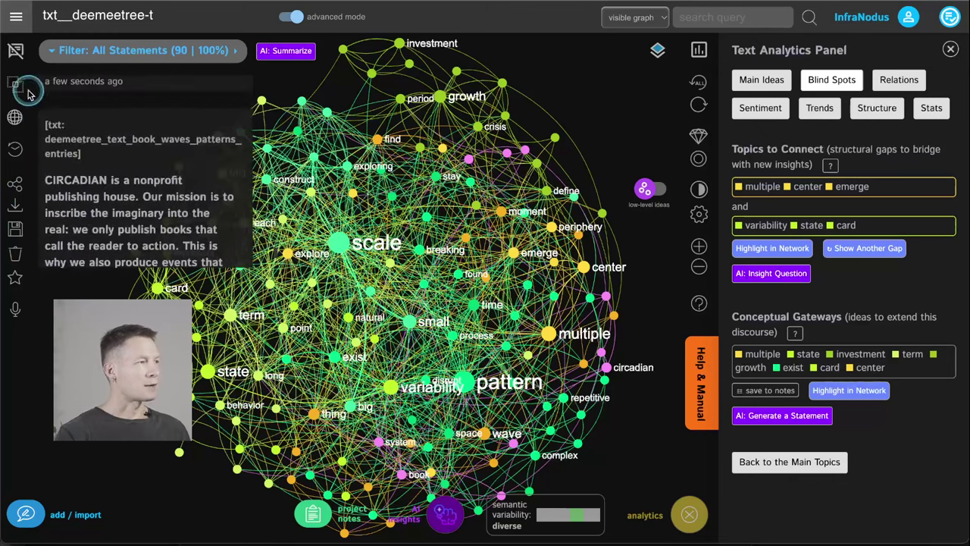
click(15, 50)
click(123, 51)
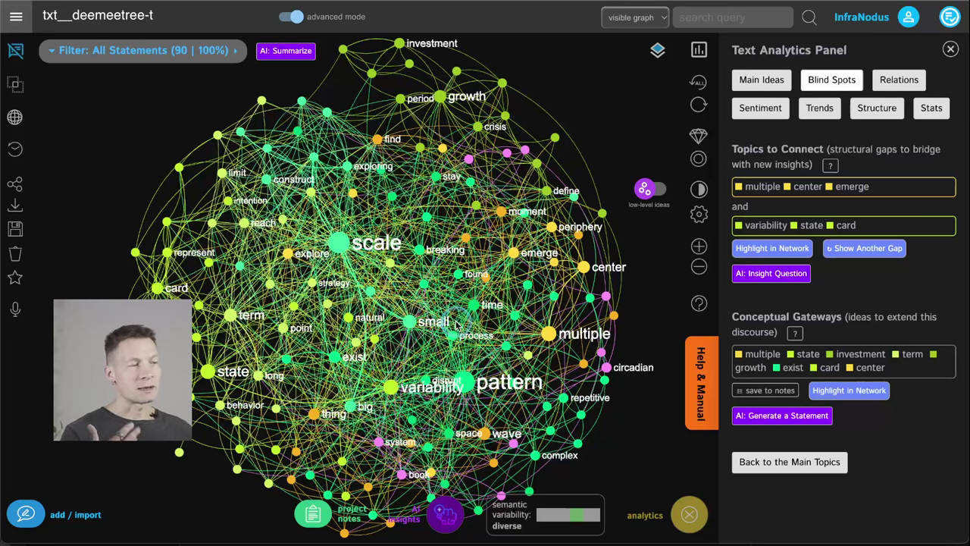
Show the main ideas of the text and inspect the connections of the "scale" and "pattern" nodes.
click(760, 81)
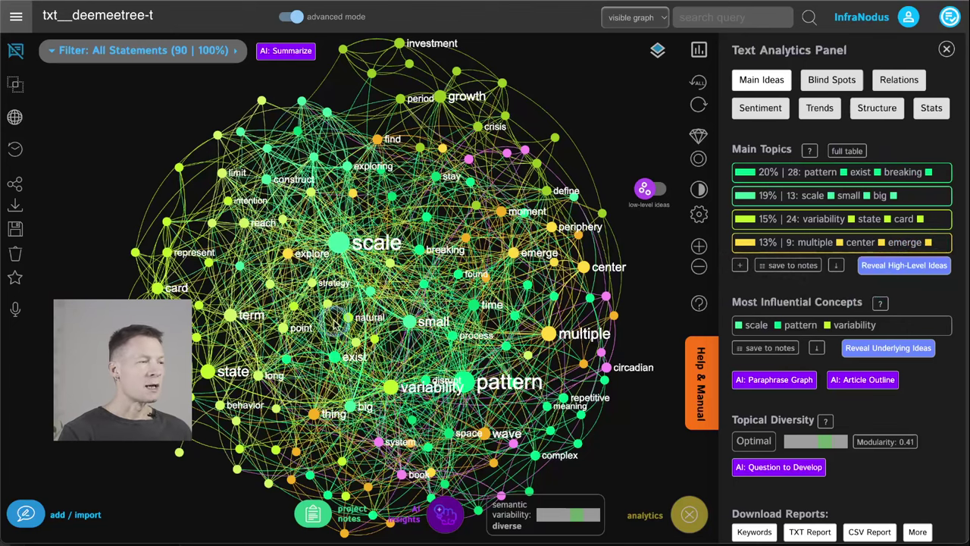
click(341, 241)
click(341, 241)
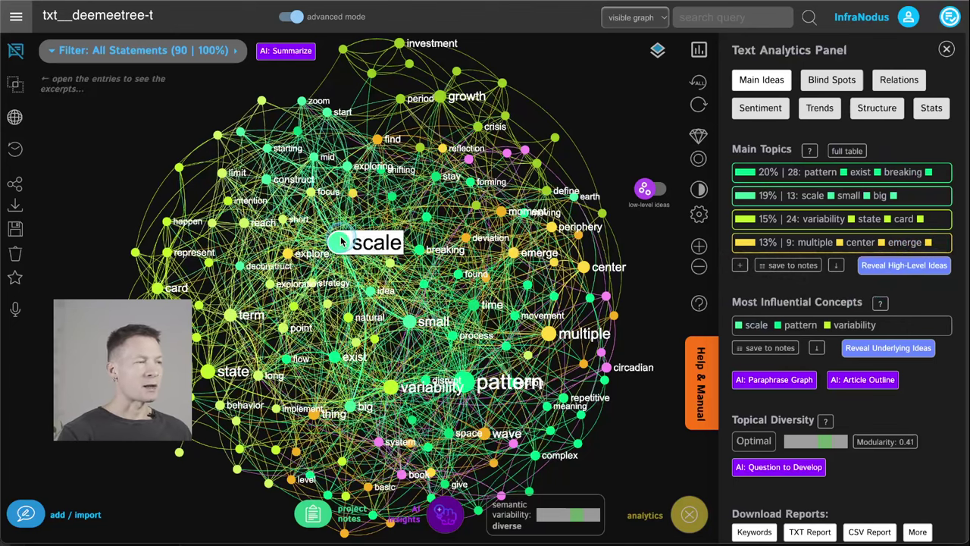
click(467, 382)
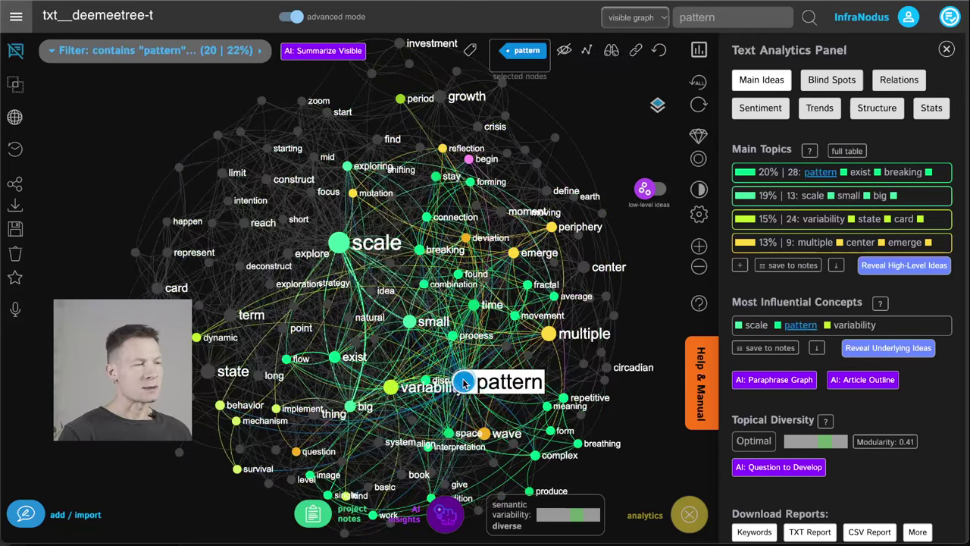
click(464, 383)
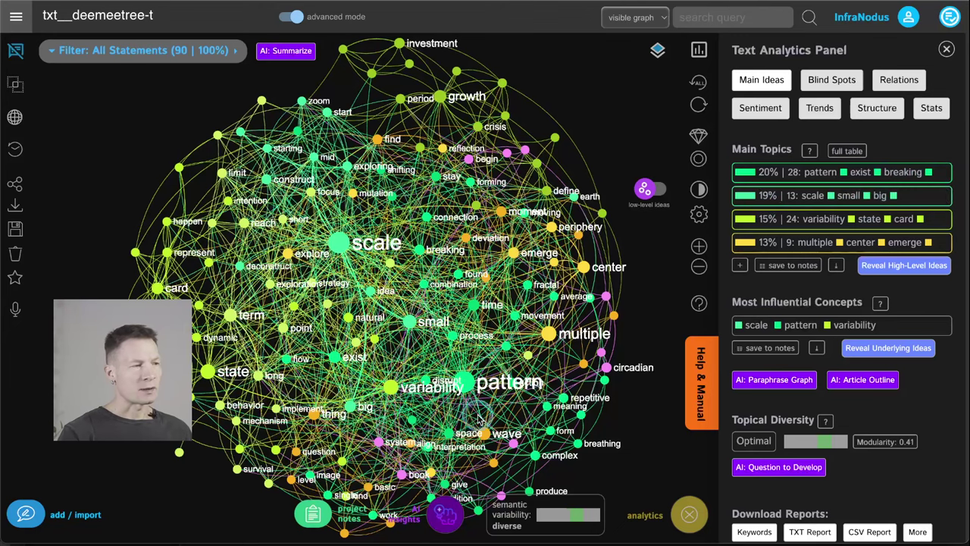
Highlight the "variability, state, card" and "multiple, center, emerge" topic clusters in turn, clearing each highlight.
click(929, 219)
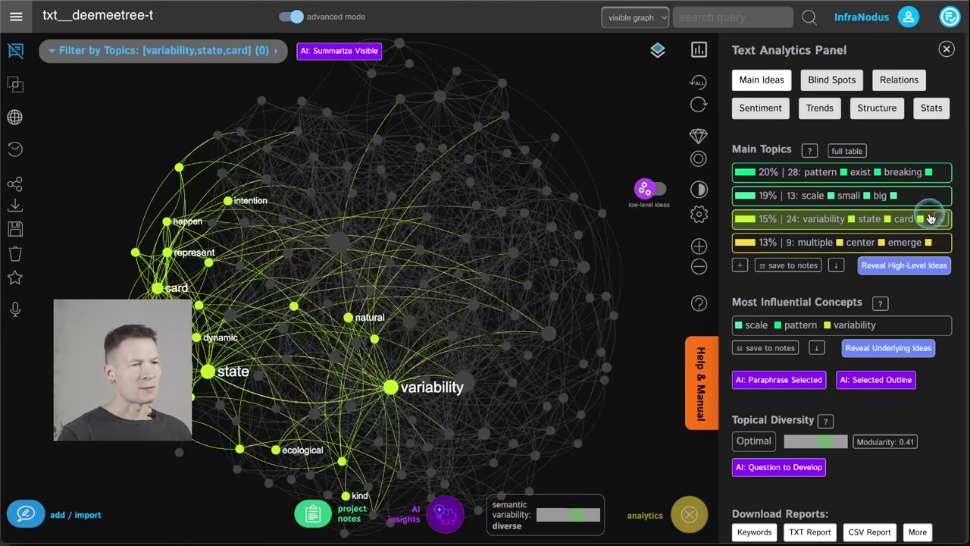
click(927, 218)
click(913, 241)
click(915, 242)
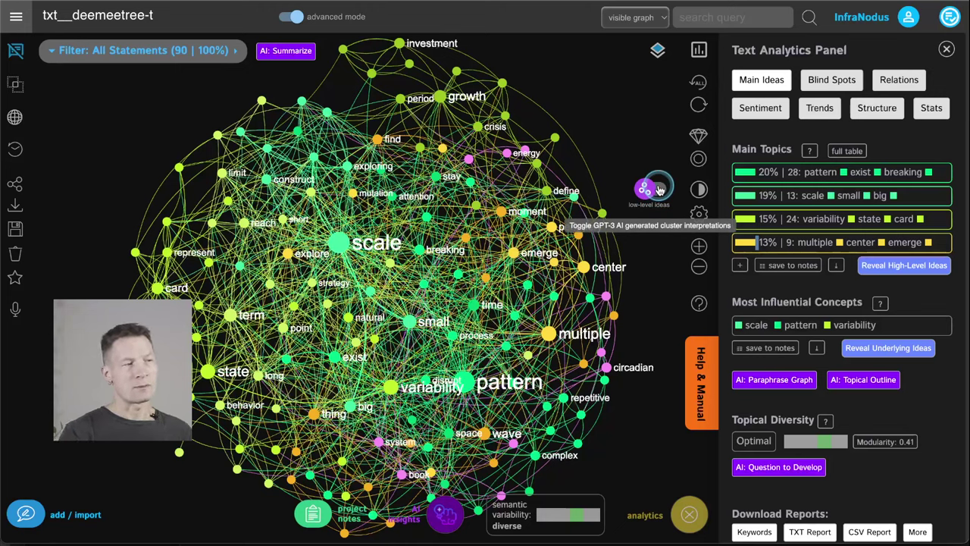
Turn on the AI-generated high-level ideas and review the four named main topics in the list and on the graph.
click(659, 190)
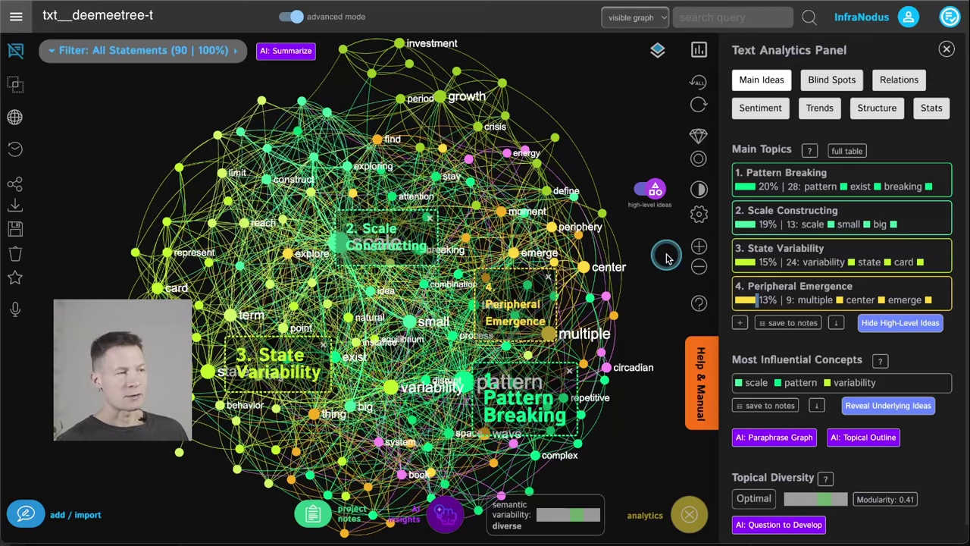
click(841, 170)
click(844, 173)
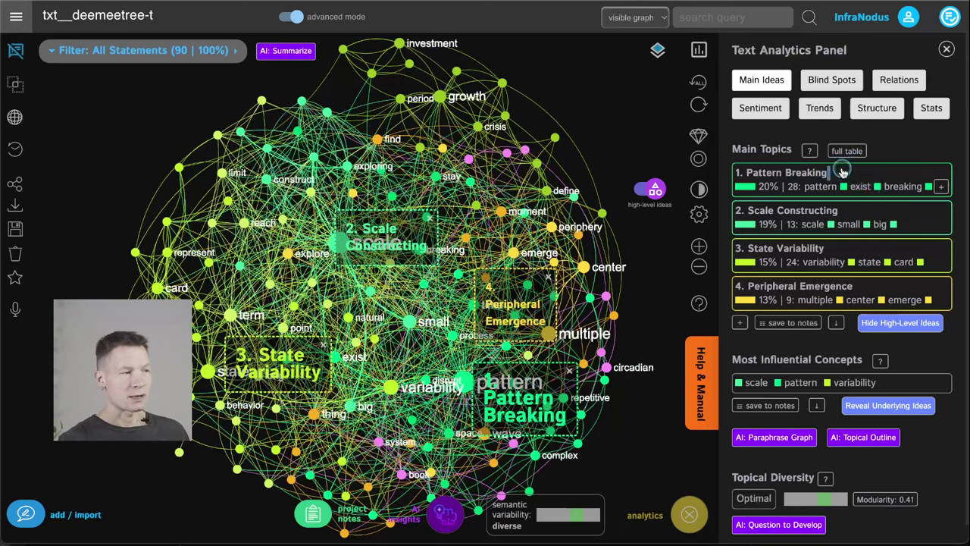
click(871, 209)
click(871, 210)
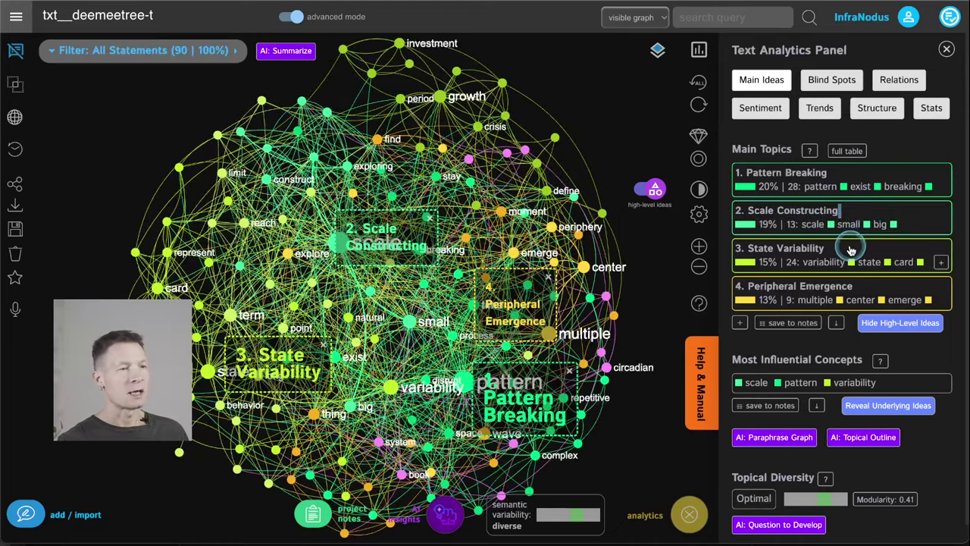
double_click(850, 249)
click(852, 284)
click(852, 284)
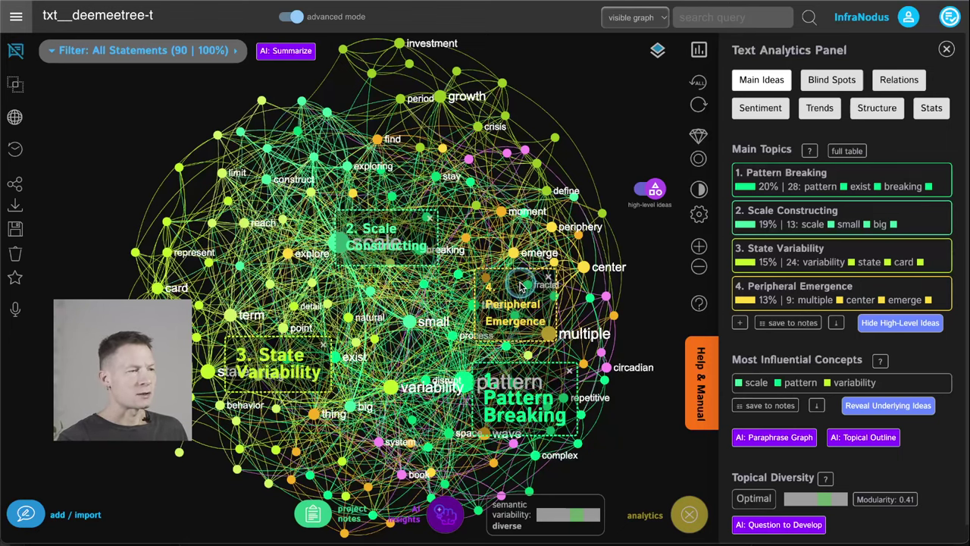
double_click(371, 232)
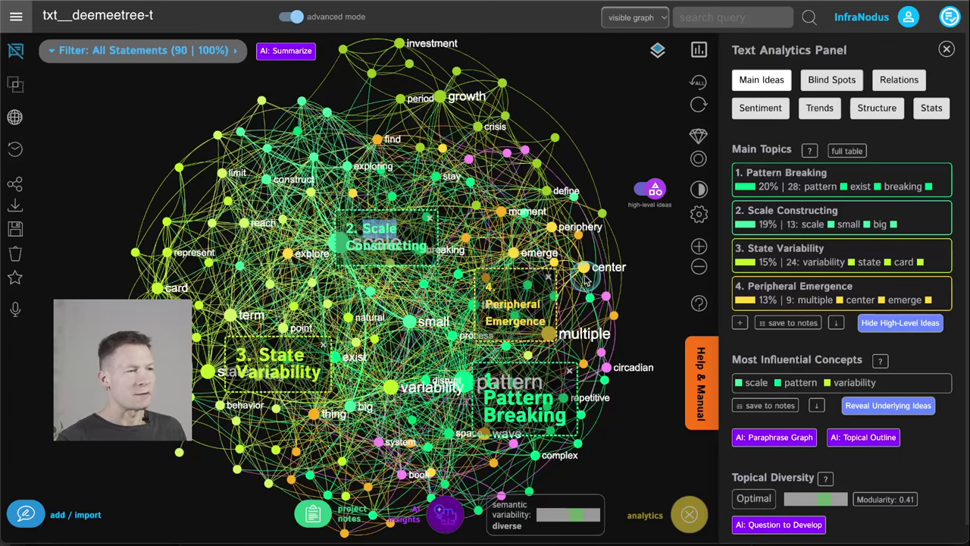
double_click(279, 365)
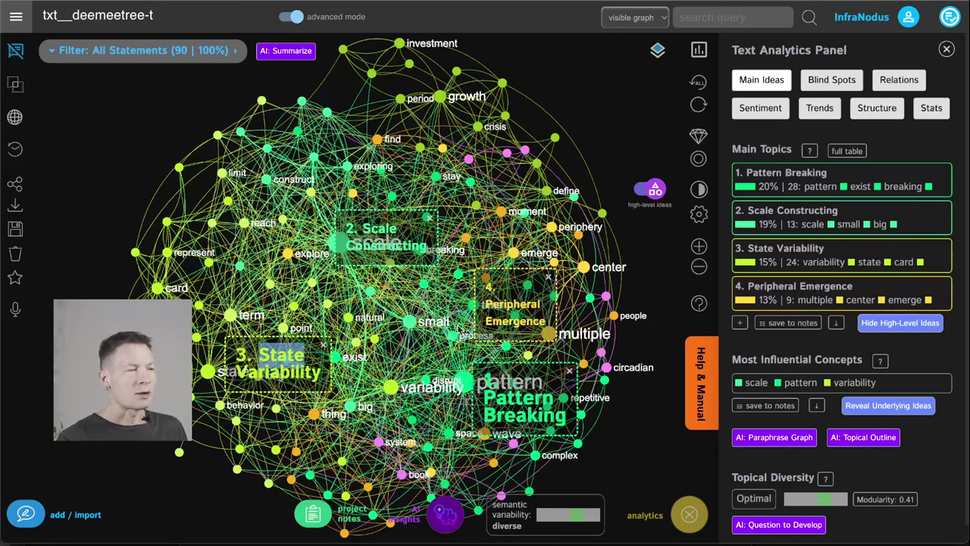
Expand the main topics list to show all topics, review them in the list and on the graph, and collapse it again.
double_click(310, 365)
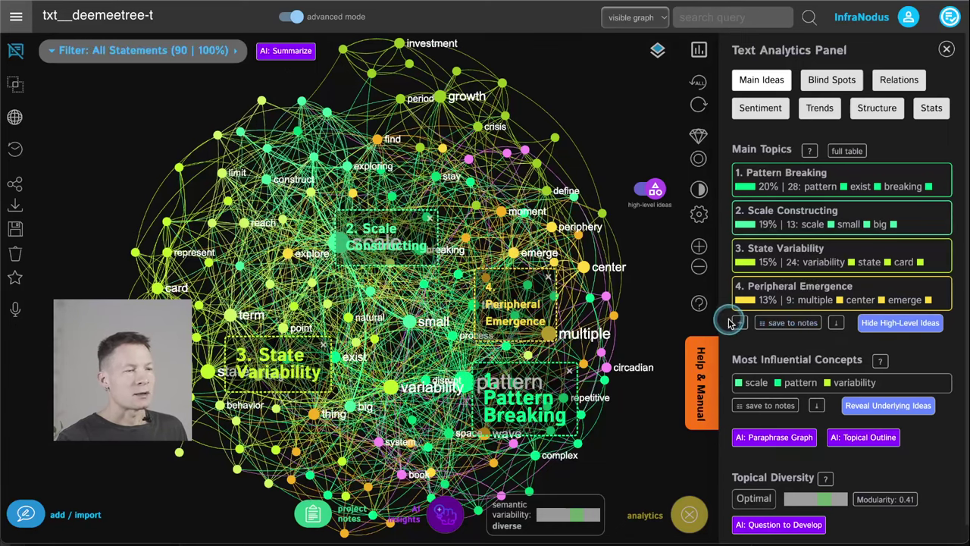
click(739, 323)
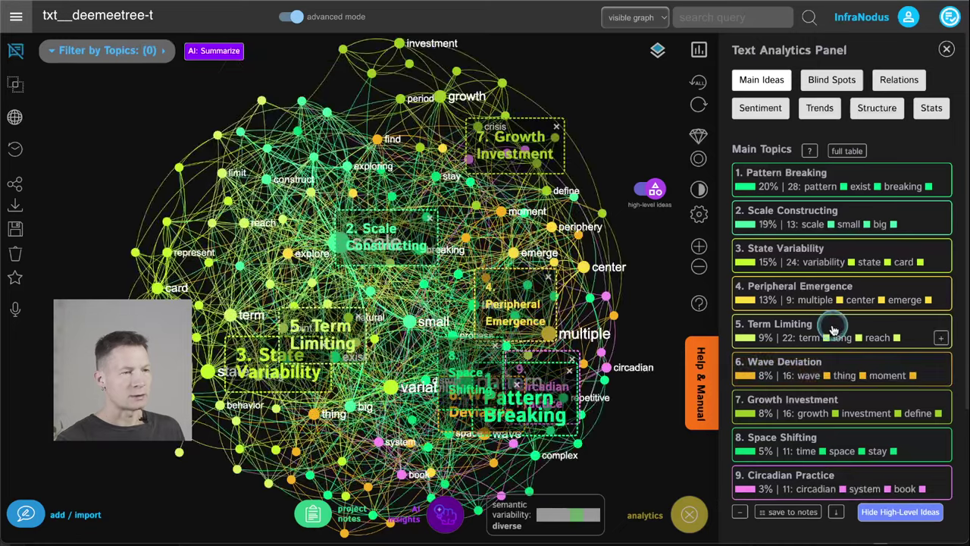
click(833, 328)
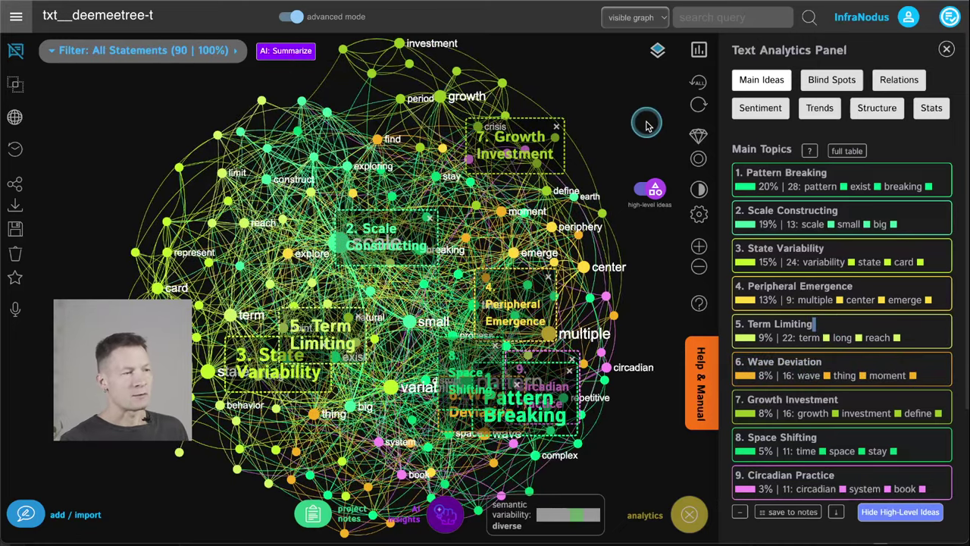
scroll(805, 436, down, 1)
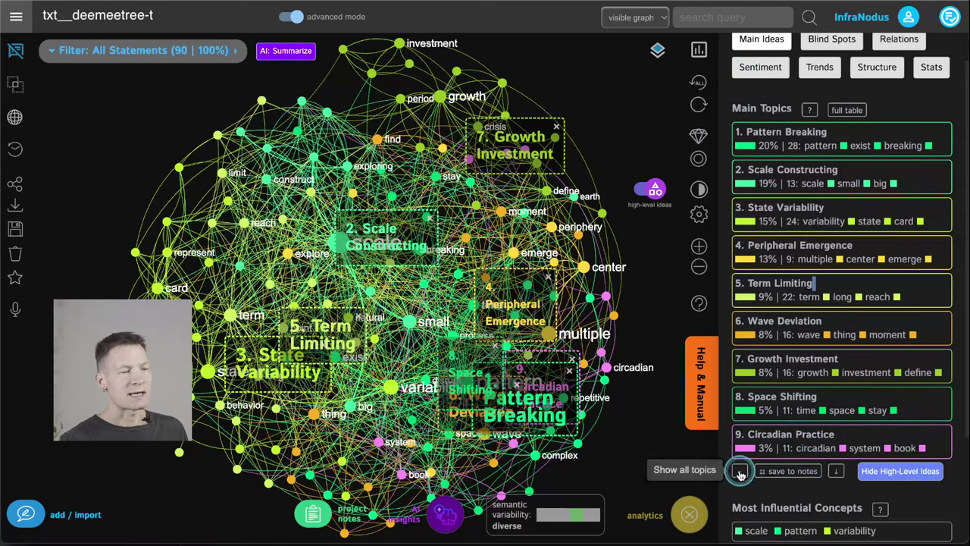
click(741, 473)
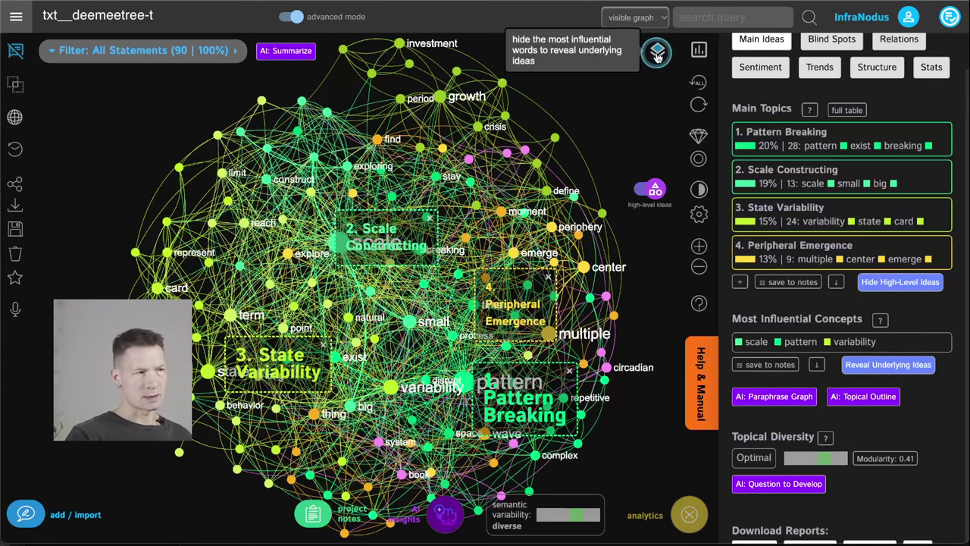
Switch the graph to low-level ideas and highlight the influential concepts "scale", "variability" and "pattern", clearing the highlights again.
click(647, 191)
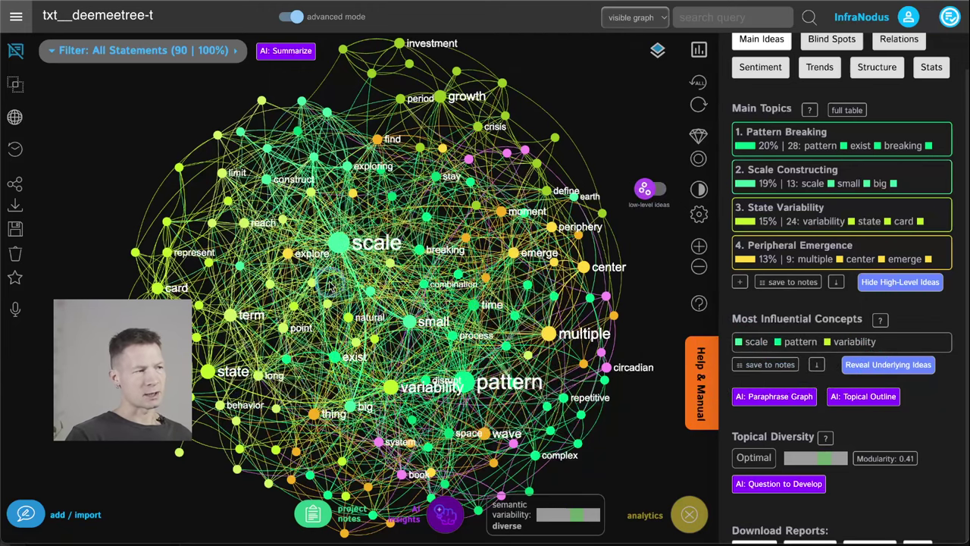
click(756, 342)
click(853, 342)
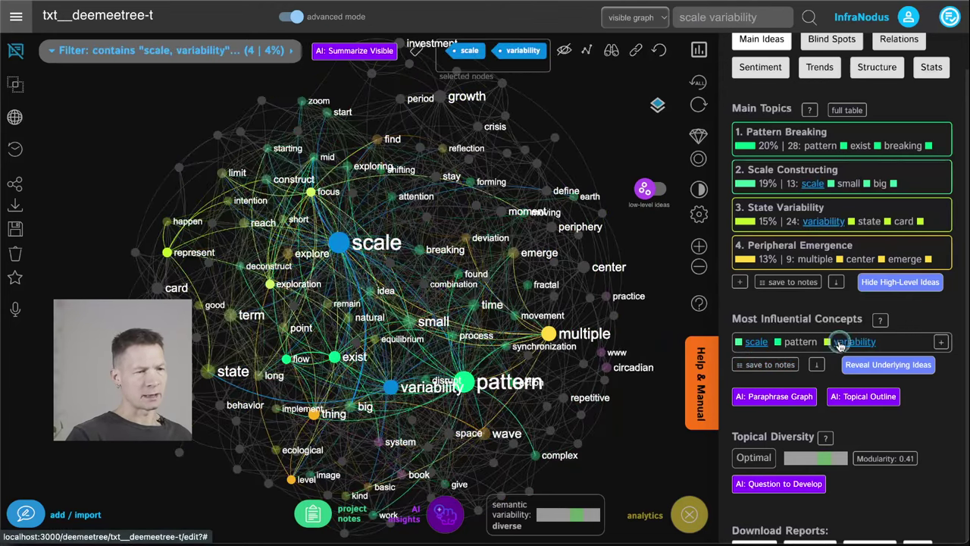
click(800, 343)
click(800, 342)
click(755, 342)
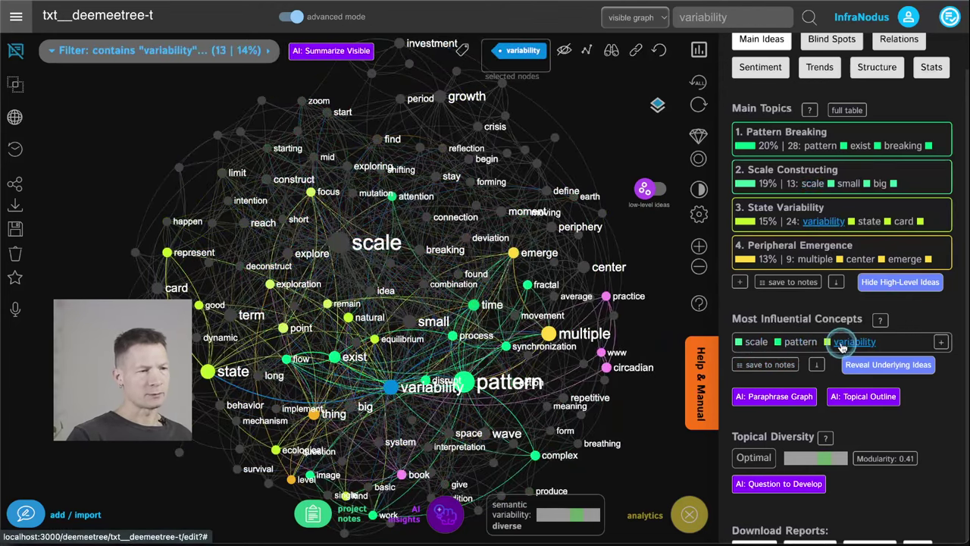
click(848, 342)
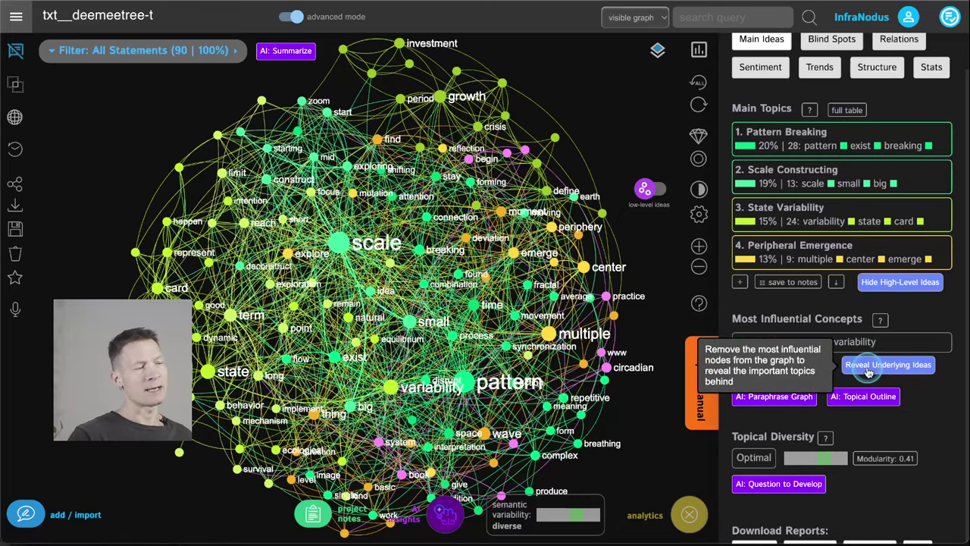
Remove the most influential concepts from the graph to reveal the underlying ideas and overlay the AI-generated high-level topic names.
click(868, 372)
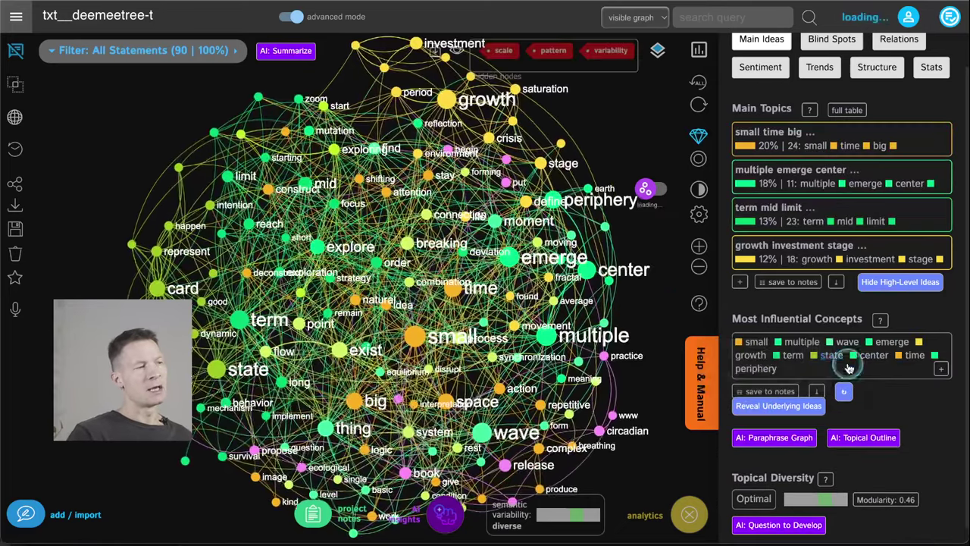
click(652, 190)
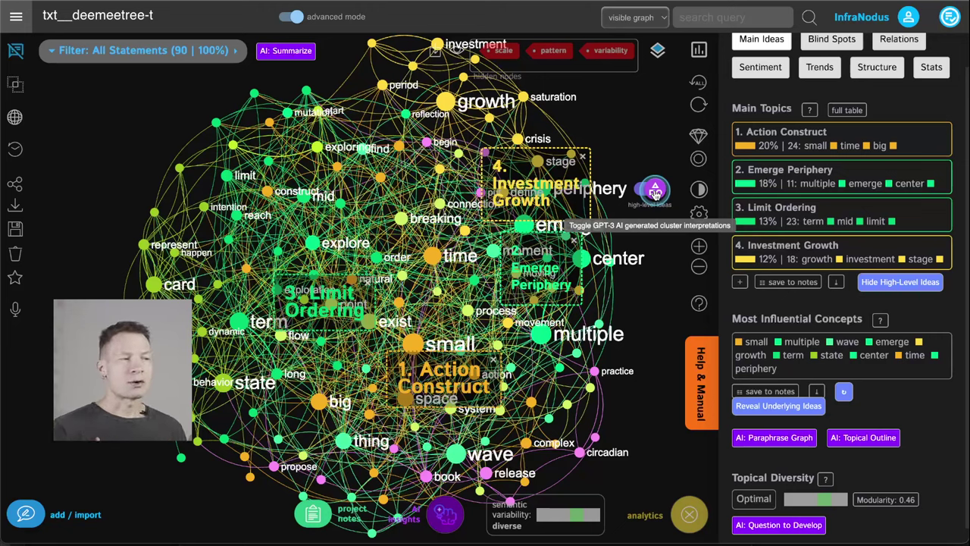
click(655, 191)
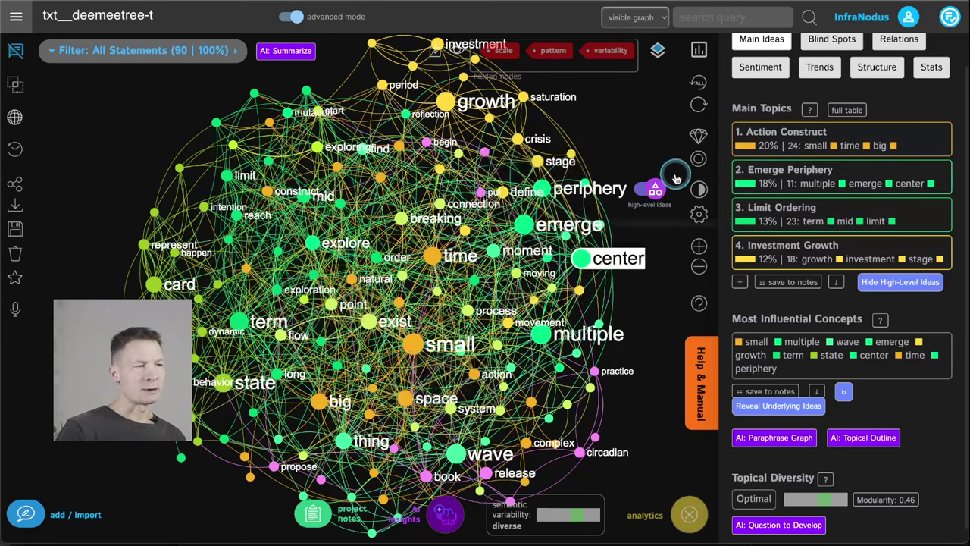
click(649, 192)
click(645, 192)
click(645, 192)
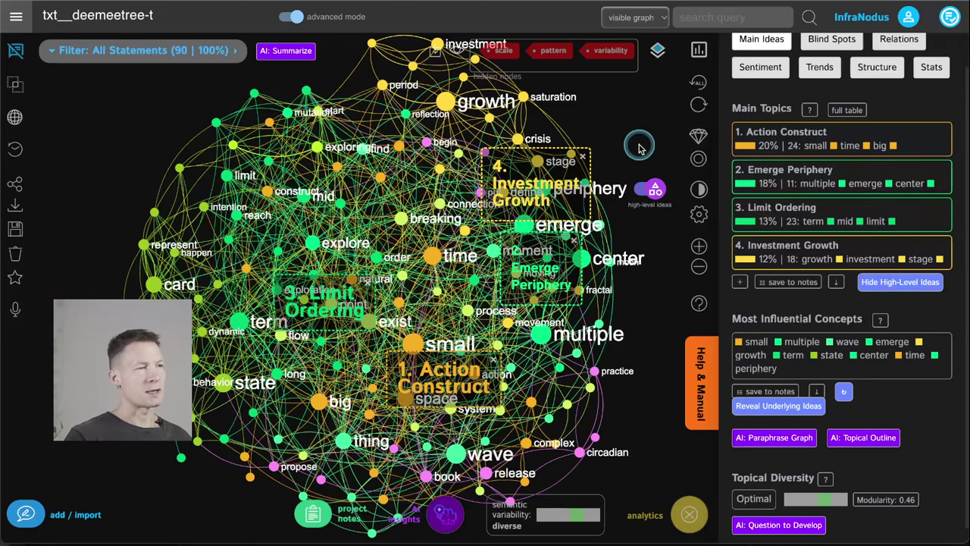
Restore the hidden influential nodes to compare the original main topics, and hide them again to reveal the underlying ideas.
click(456, 57)
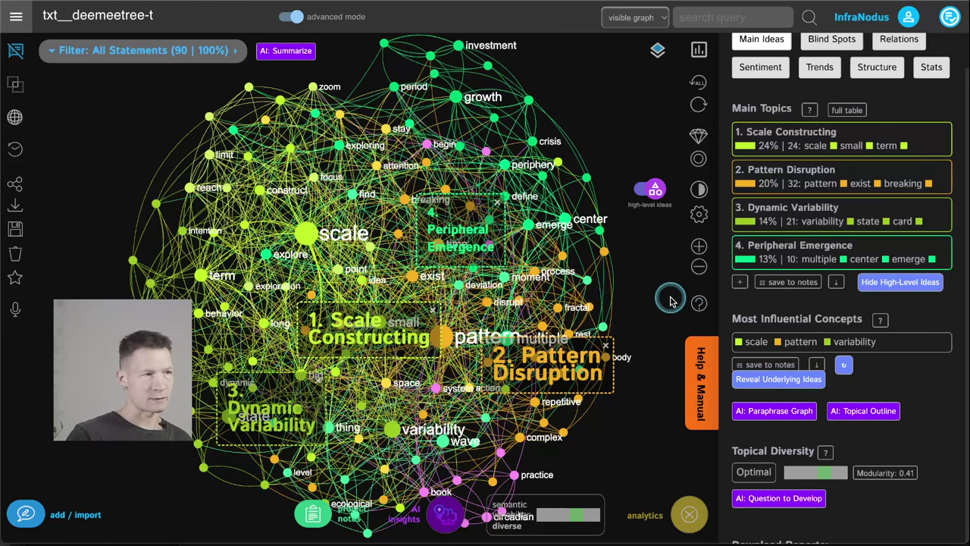
click(659, 50)
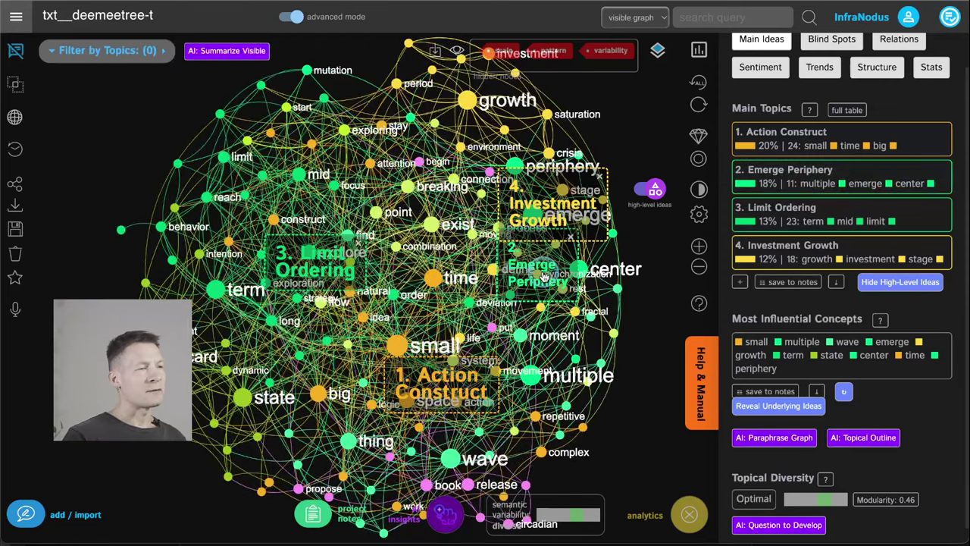
Highlight the "Investment Growth" topic cluster on the graph to examine its nodes, and clear the highlight.
mouse_move(310, 265)
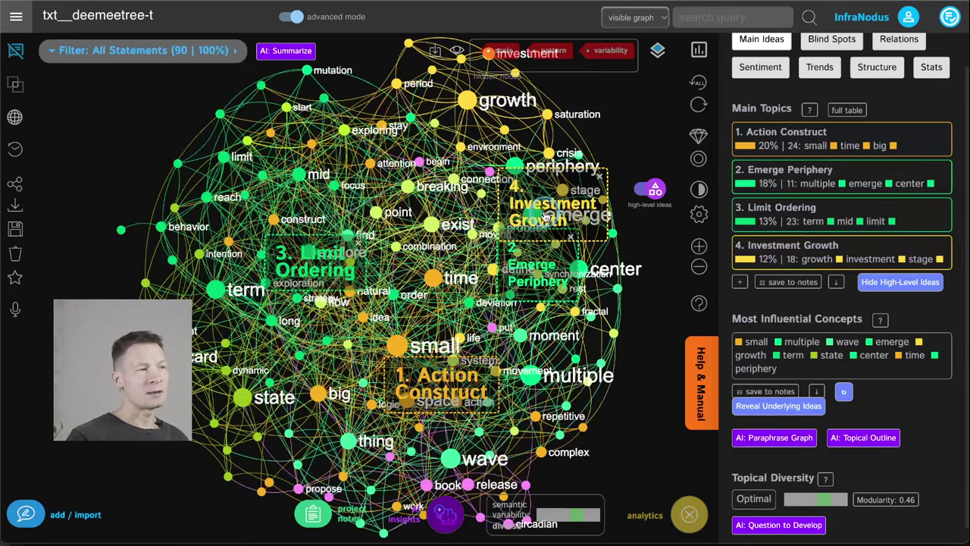
click(546, 218)
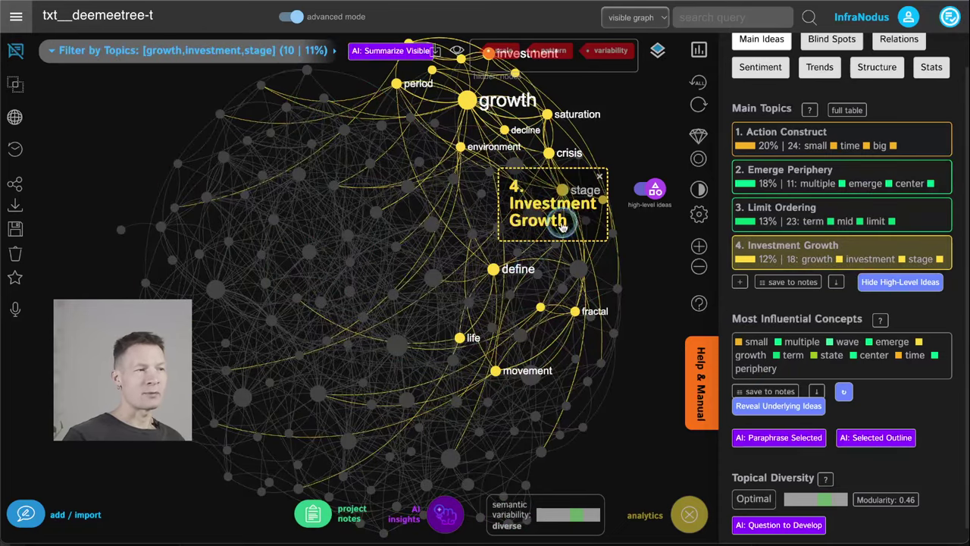
click(537, 215)
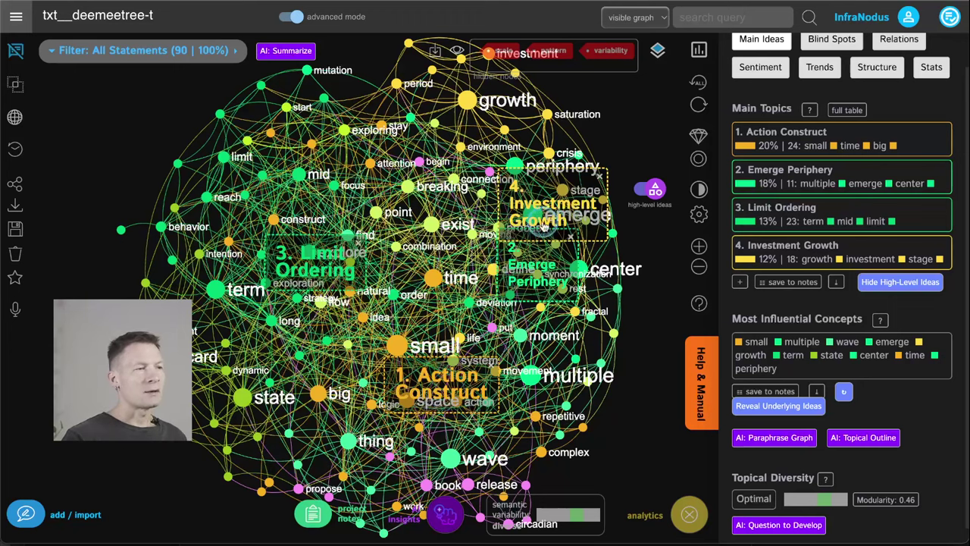
Highlight the "Limit Ordering" topic cluster and expand its full keyword list.
click(319, 267)
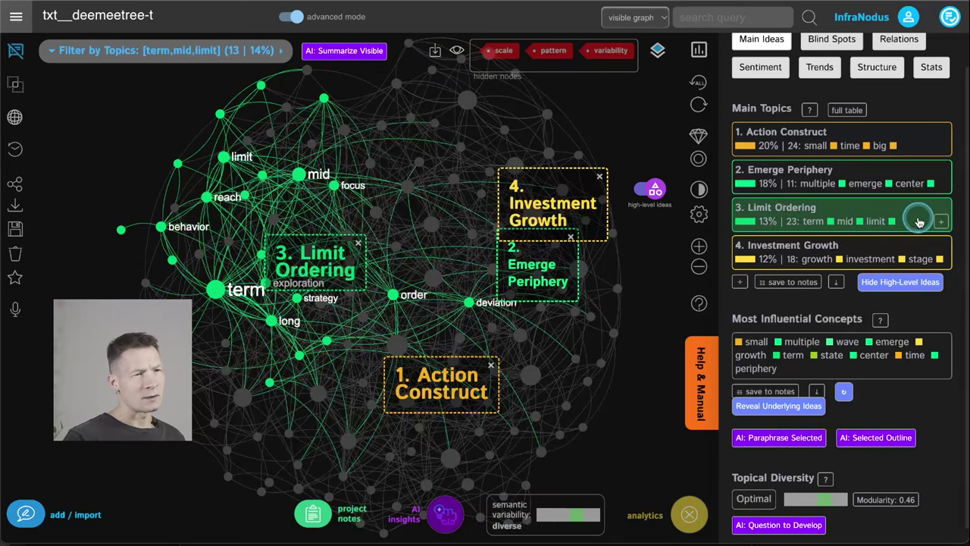
click(941, 221)
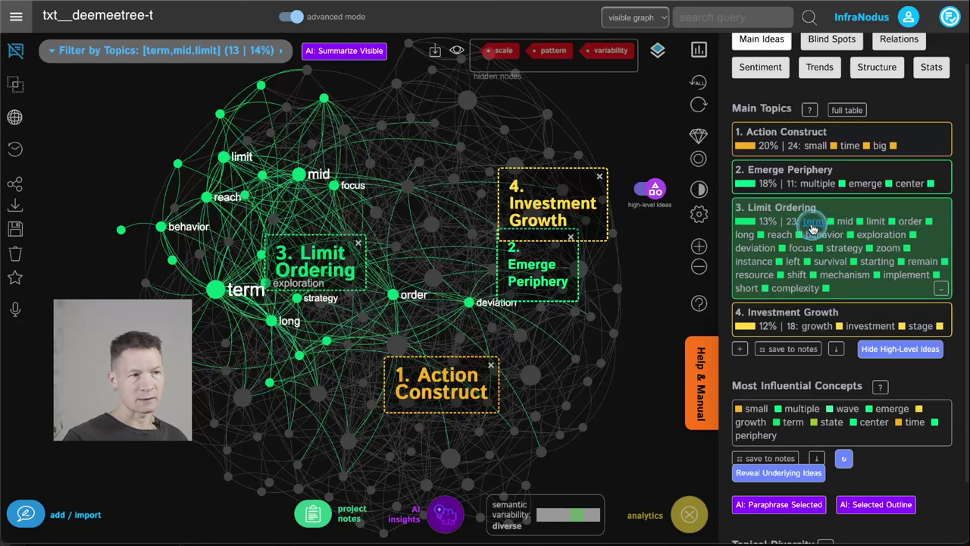
click(942, 288)
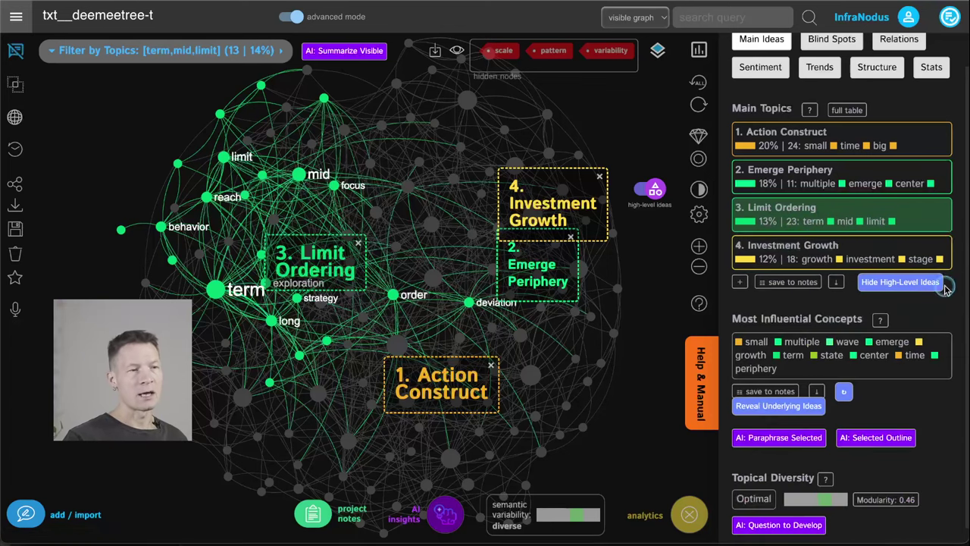
click(939, 219)
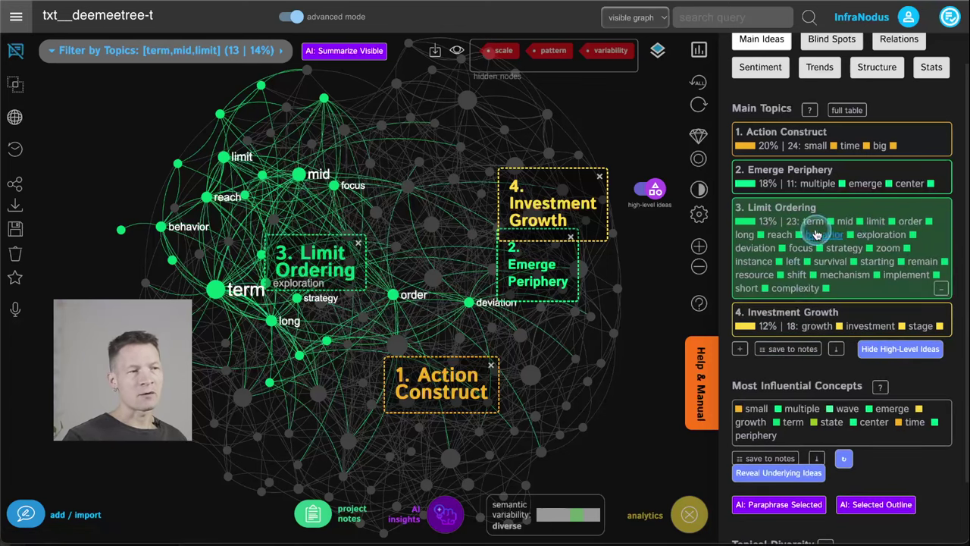
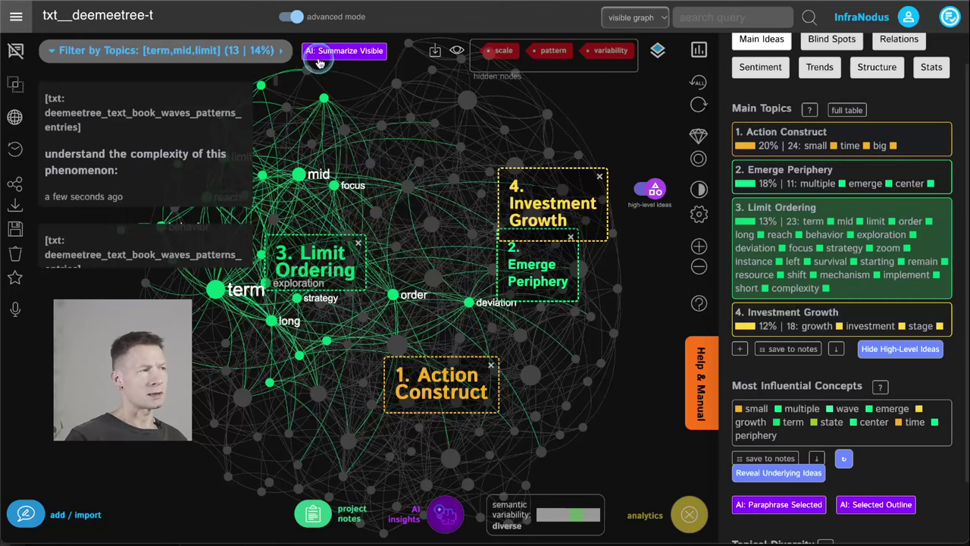
Generate an AI summary of the visible statements, read and close it, and restore the full graph with the statements hidden.
click(335, 52)
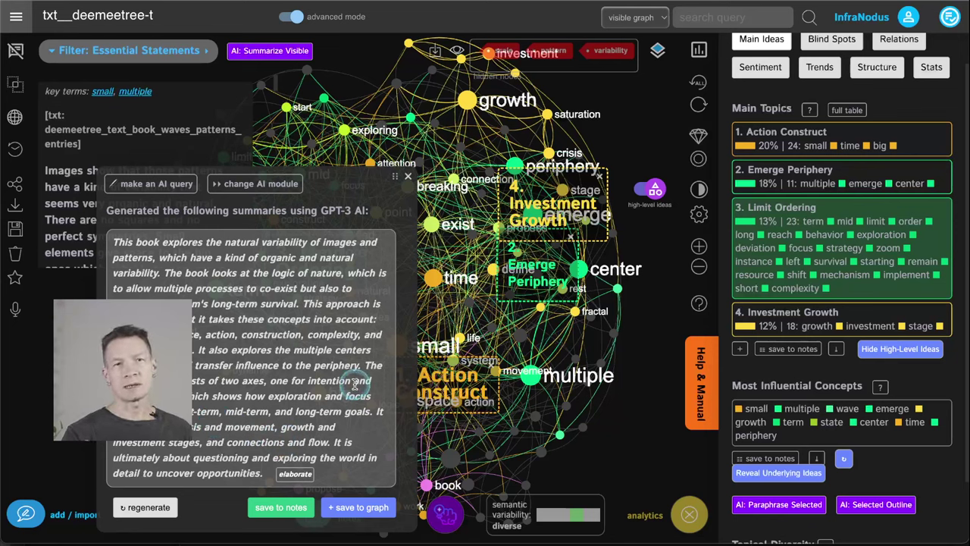
click(408, 176)
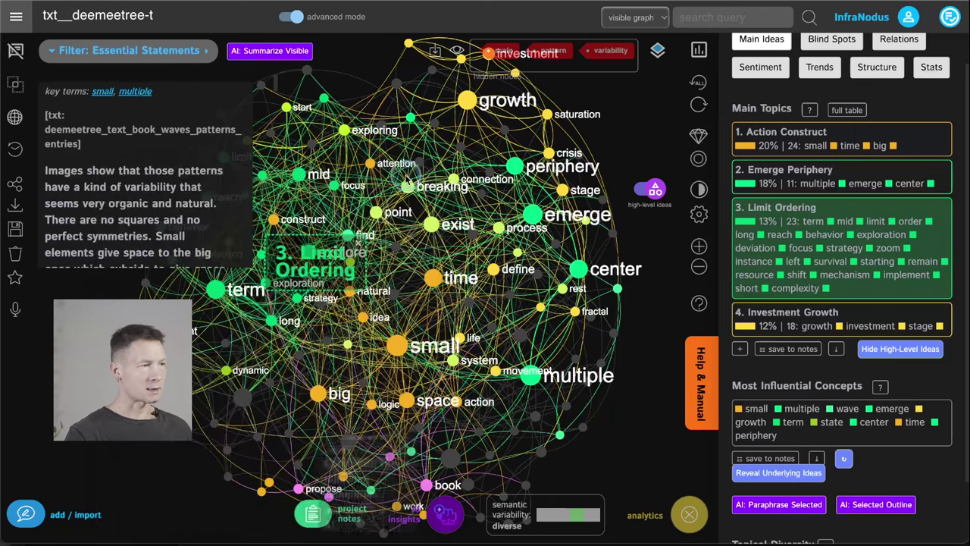
click(13, 49)
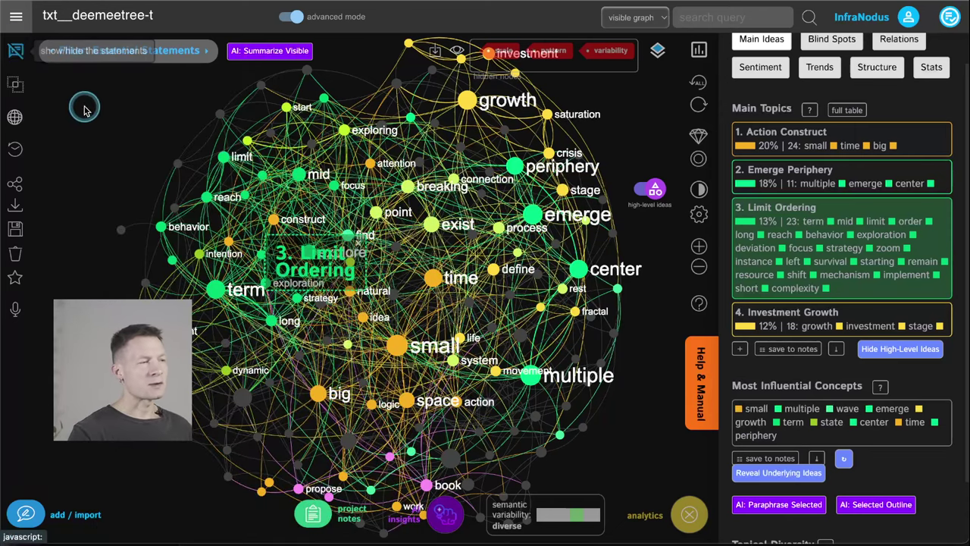
click(321, 261)
click(321, 261)
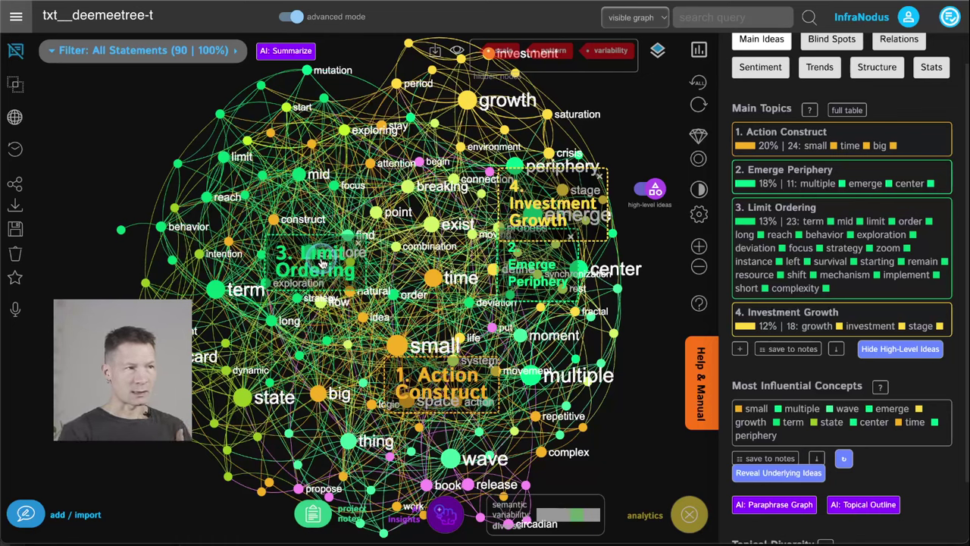
Hide a further layer of influential nodes and highlight the "Saturation Cycle", "Exploration Boundary" and "Flow Disruption" topics in turn, clearing each.
click(657, 50)
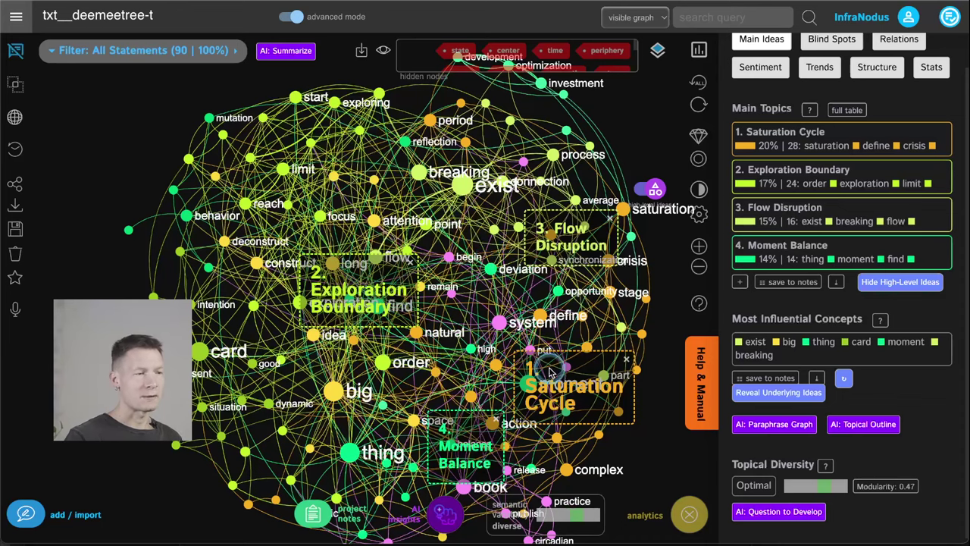
click(573, 402)
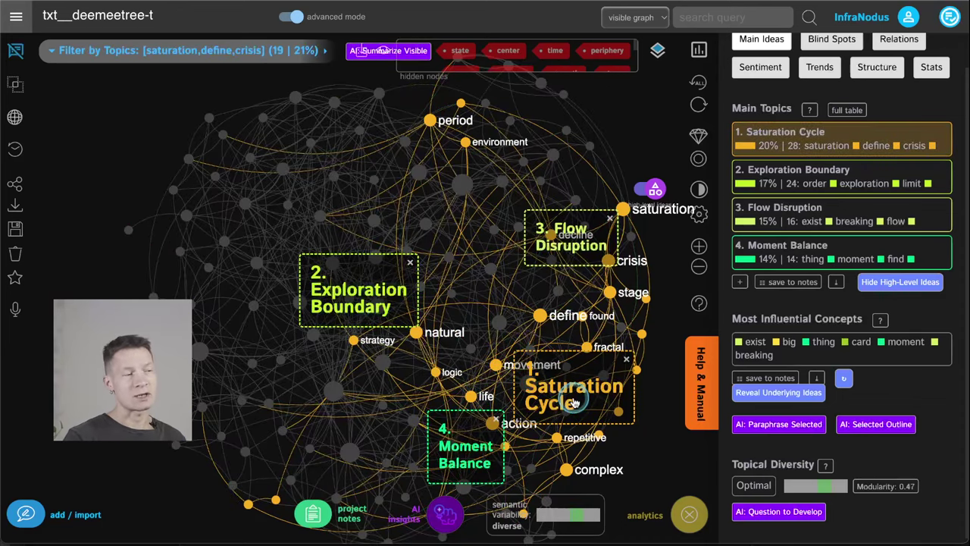
click(574, 402)
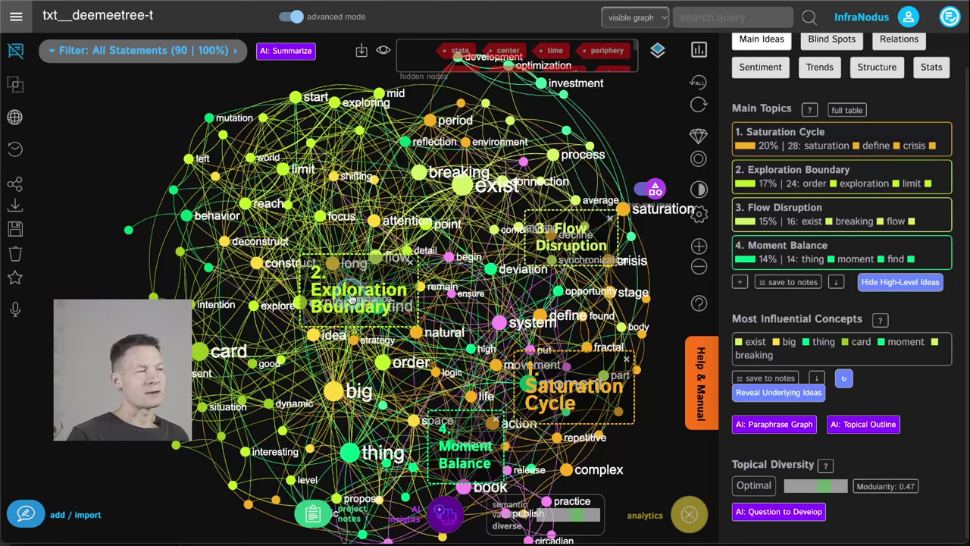
click(351, 300)
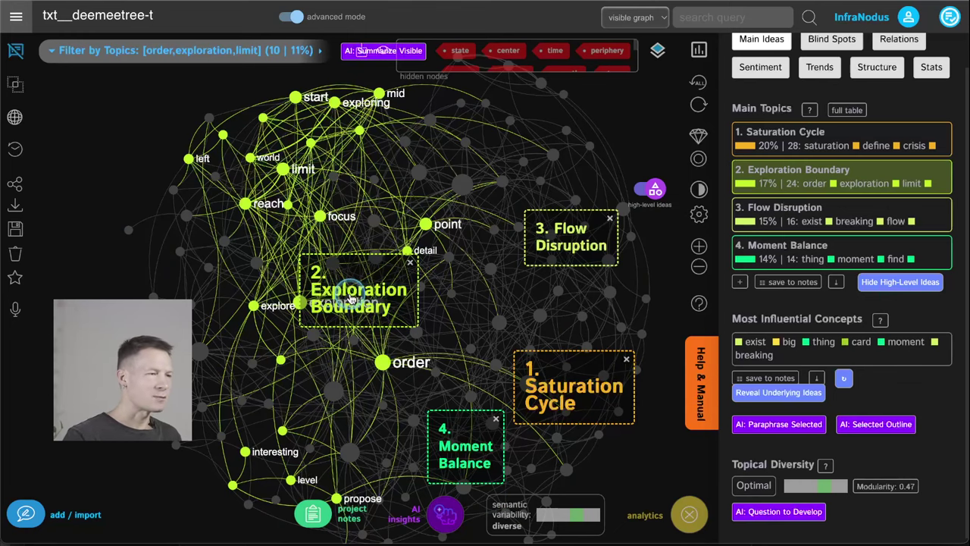
click(351, 300)
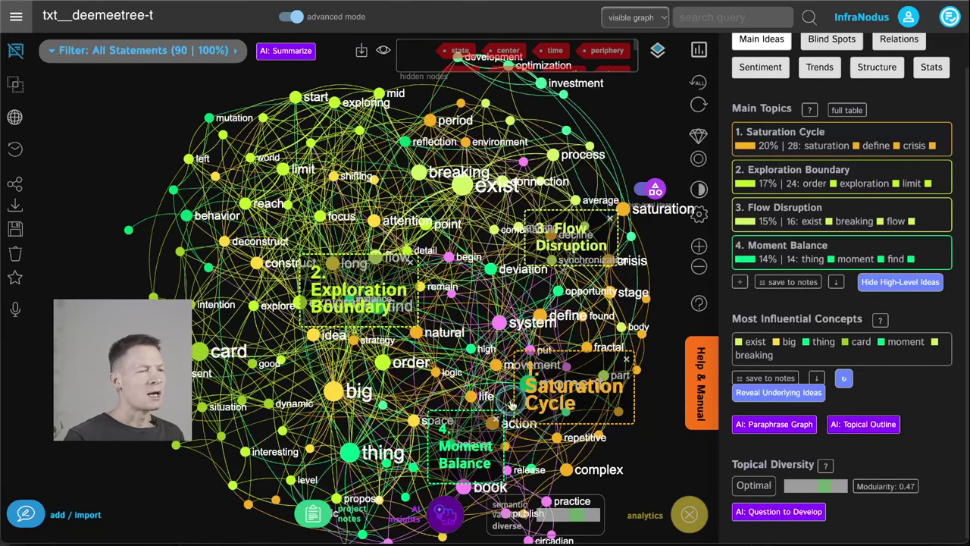
click(569, 244)
click(569, 244)
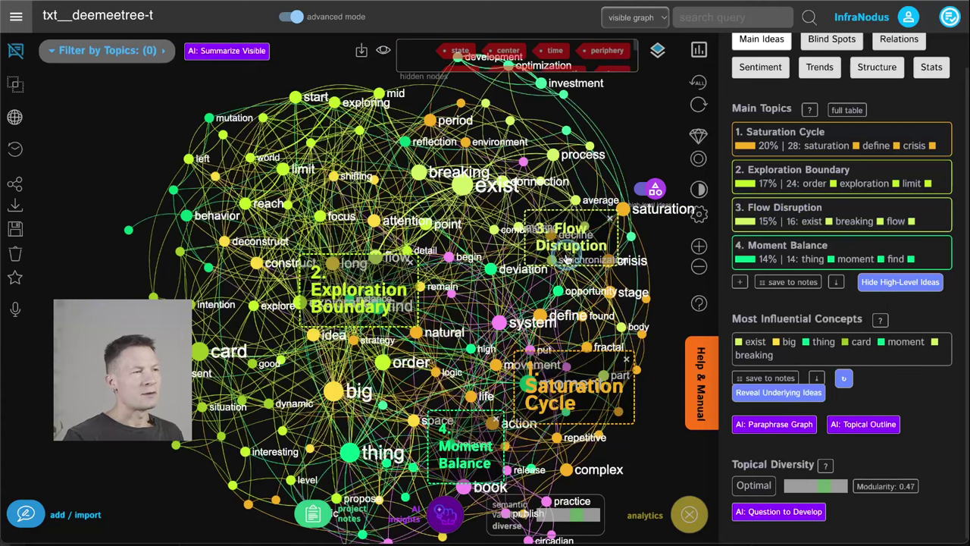
Highlight the "Moment Balance" topic cluster and generate an AI summary of its visible statements.
click(456, 461)
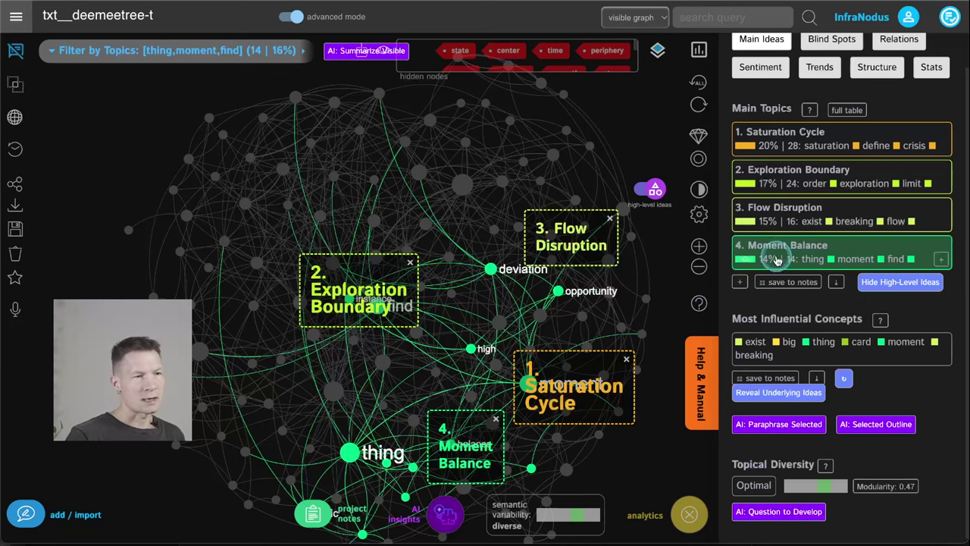
click(398, 53)
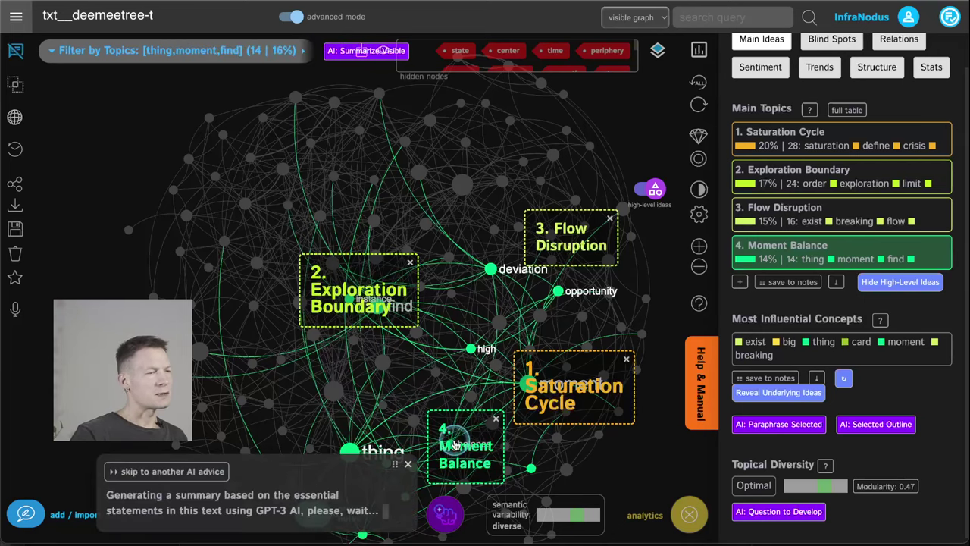
Read the statements behind the "Moment Balance" topic, hide them again, close the AI summary and clear the topic highlight.
click(15, 51)
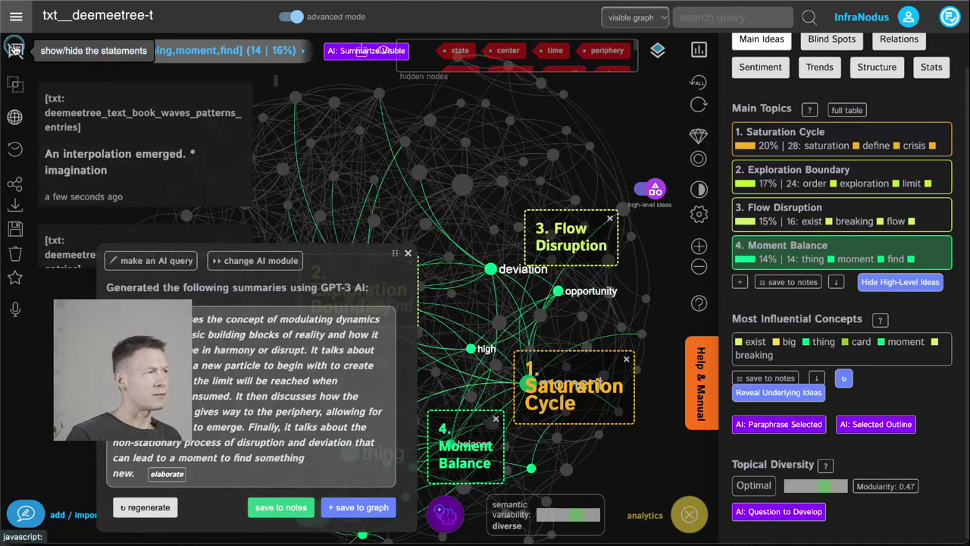
scroll(101, 170, down, 10)
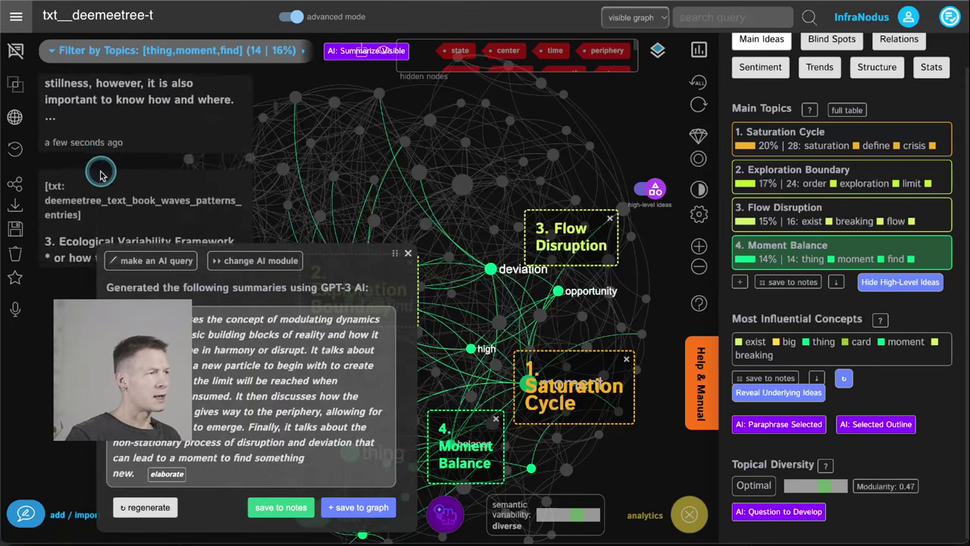
scroll(101, 171, down, 10)
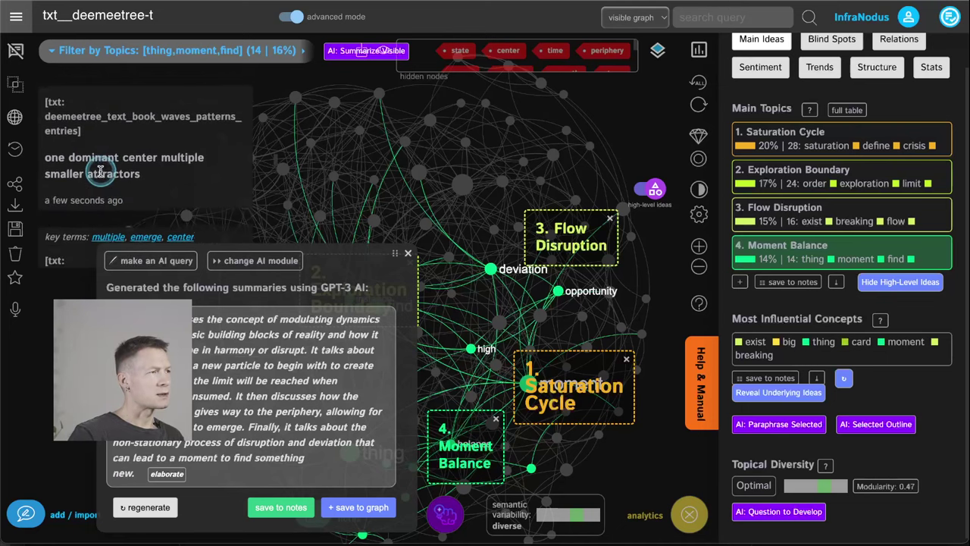
click(16, 48)
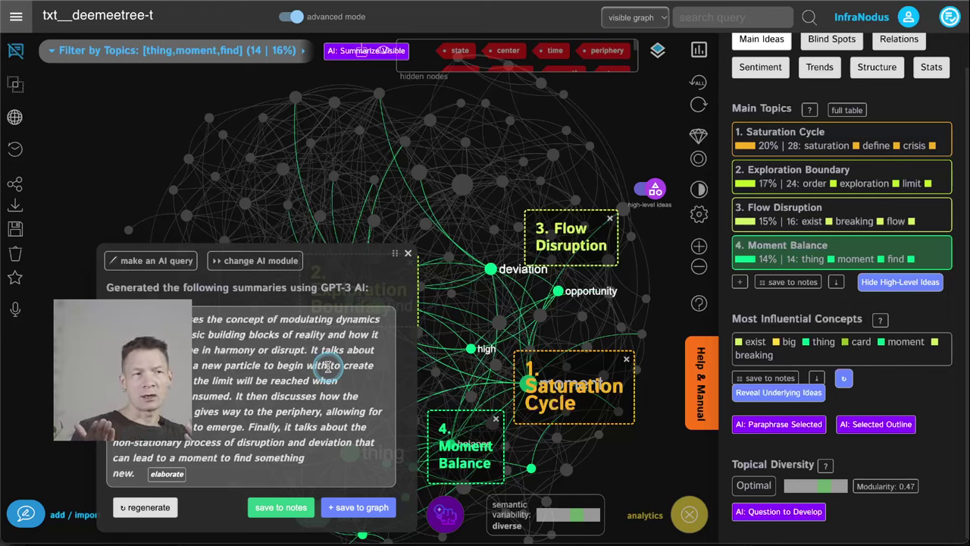
click(408, 253)
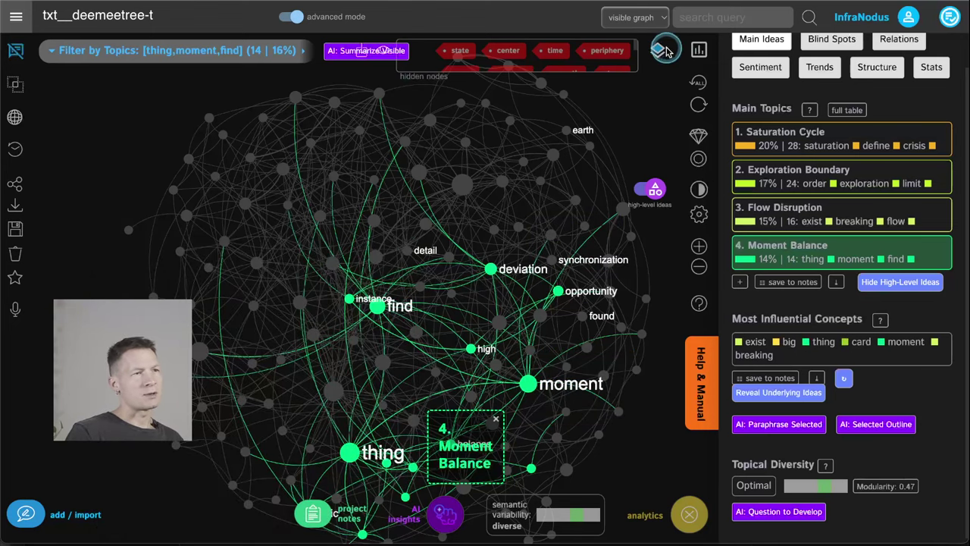
click(850, 241)
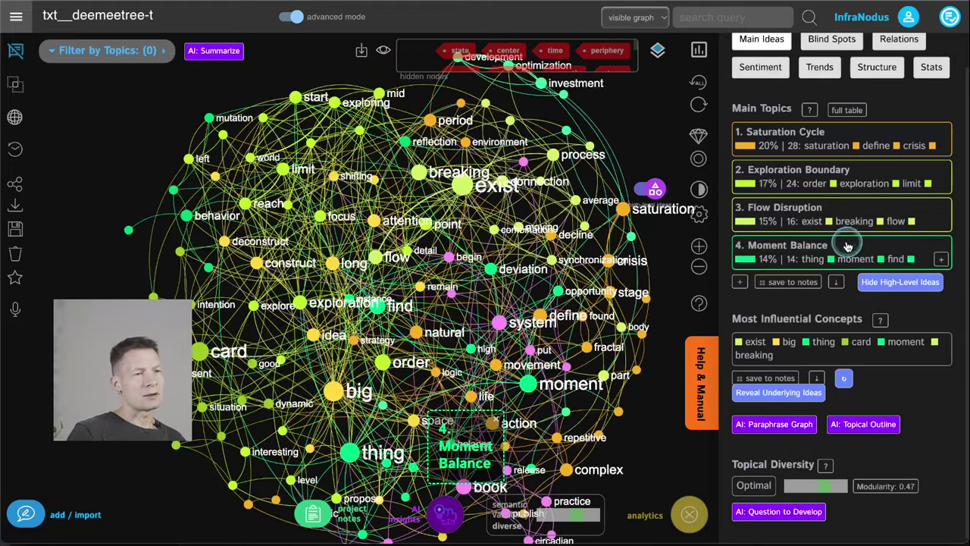
Hide another layer of influential nodes and highlight the "Crisis Phasing" topic cluster.
click(658, 51)
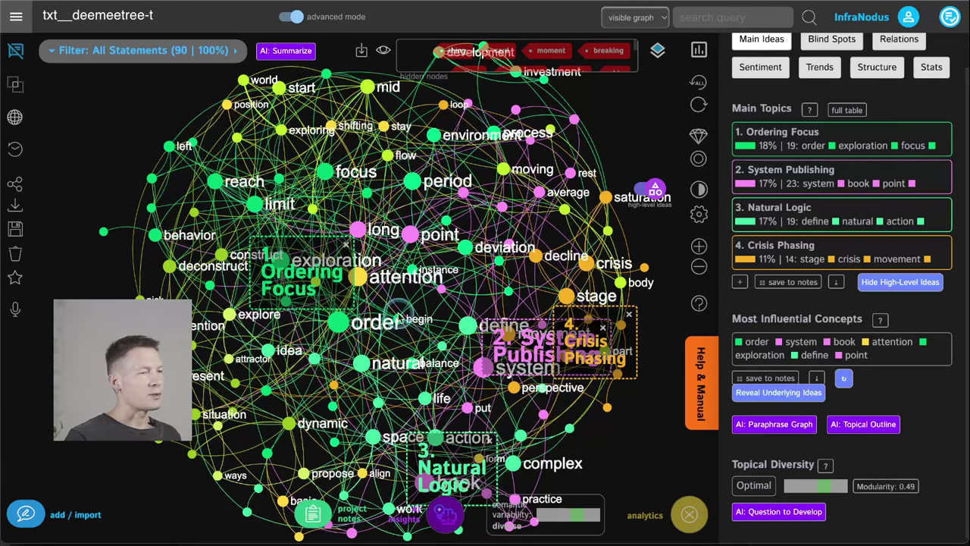
click(597, 355)
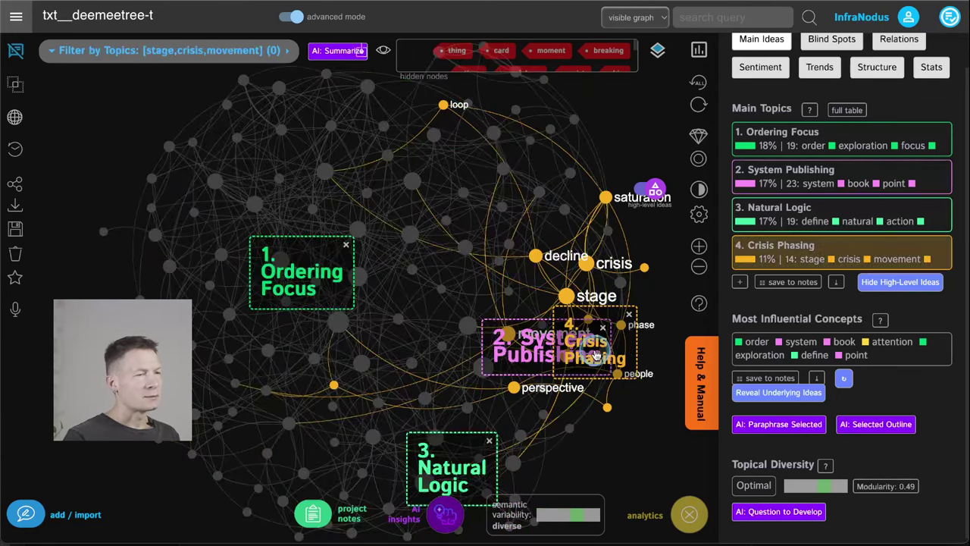
Select the "crisis" and "saturation" nodes, read the statement containing both, hide the statements and deselect both nodes.
click(596, 270)
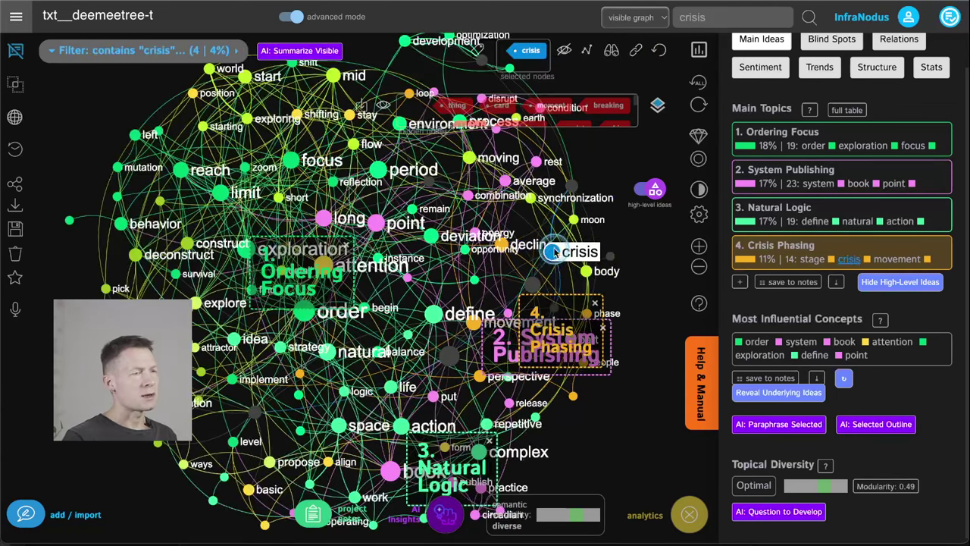
click(571, 186)
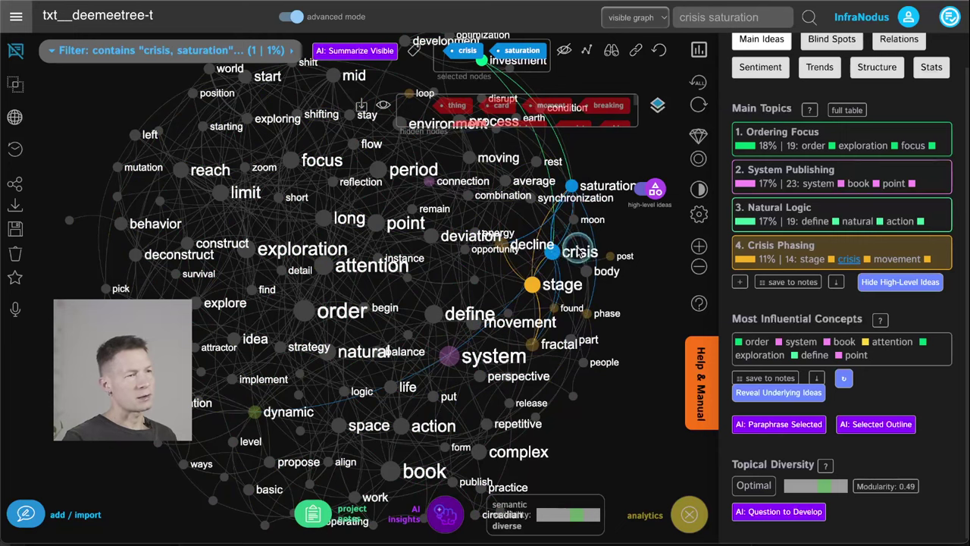
click(14, 53)
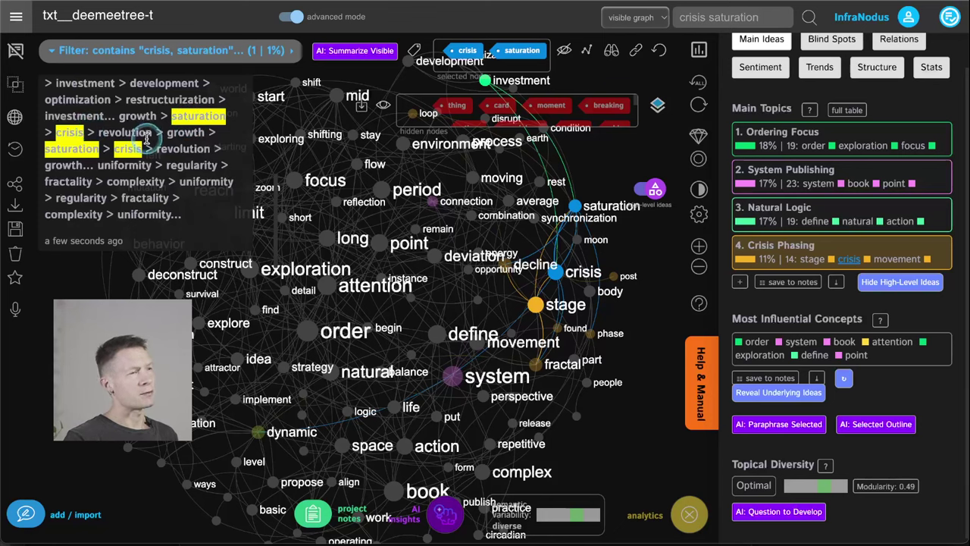
click(16, 50)
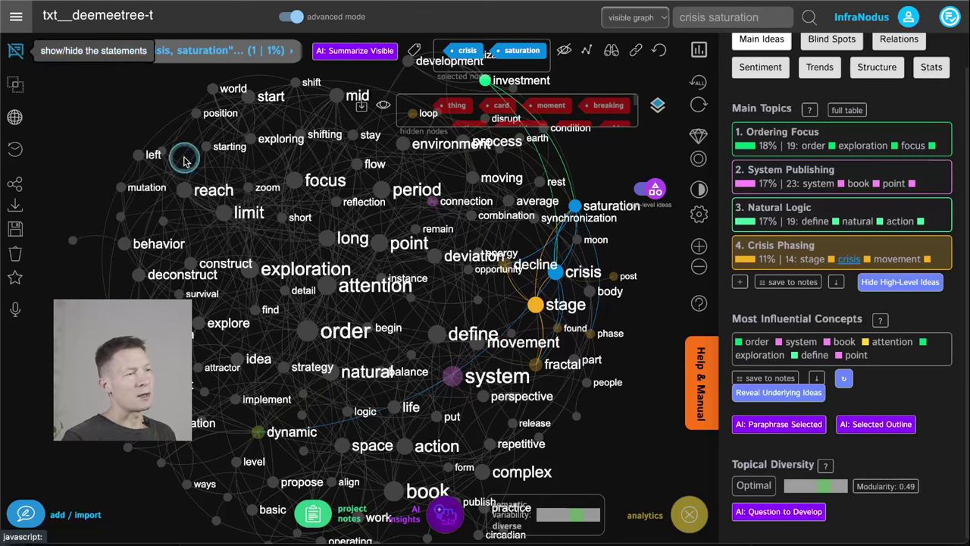
click(557, 273)
click(576, 207)
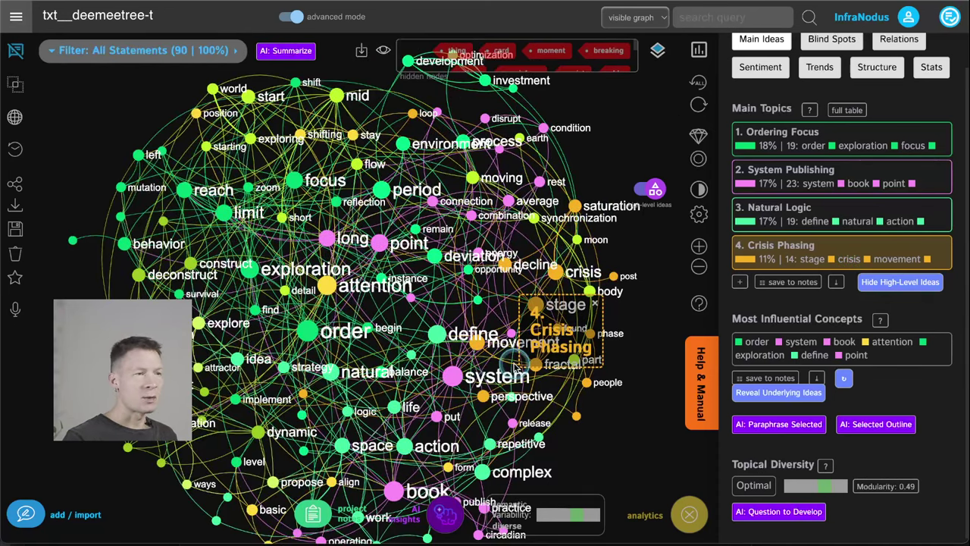
Add a note to the project notes about how you can look for new connections.
click(309, 515)
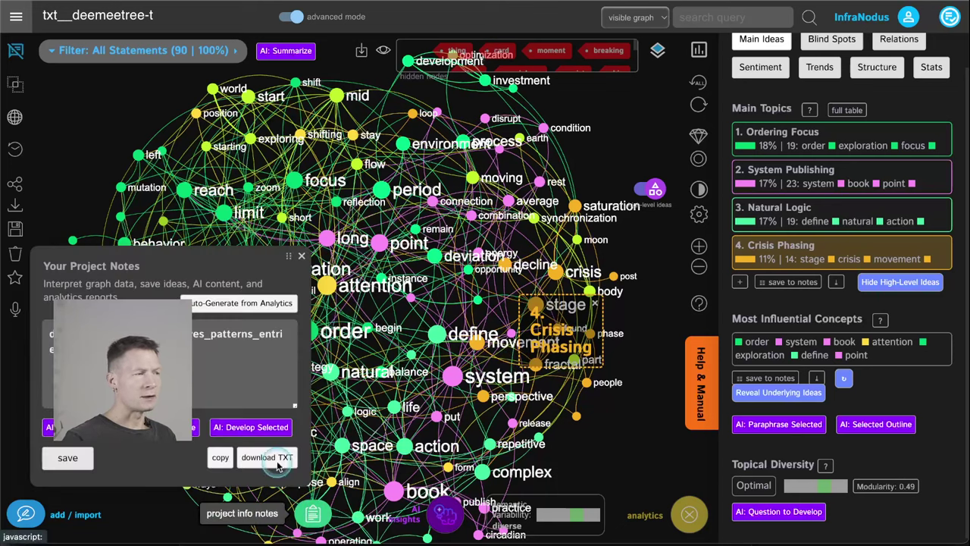
click(301, 256)
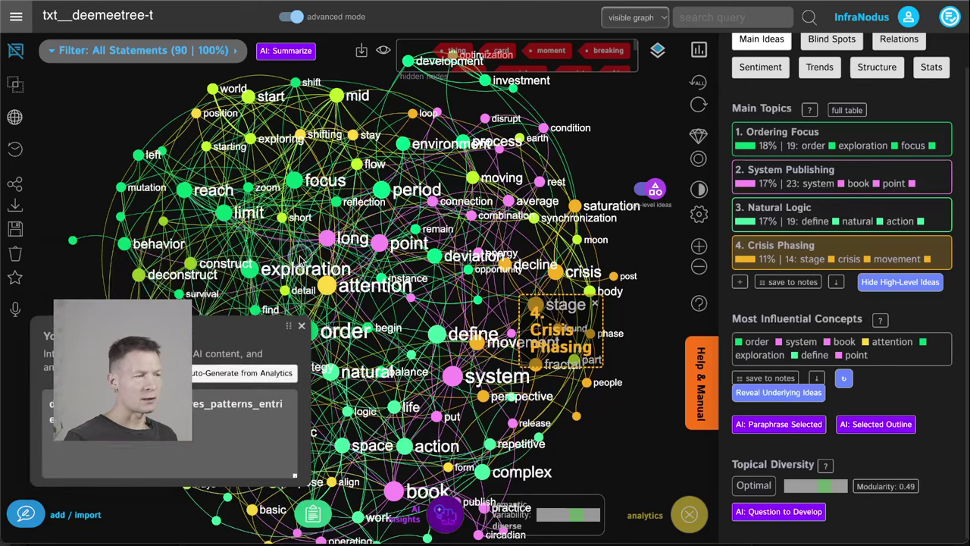
click(308, 515)
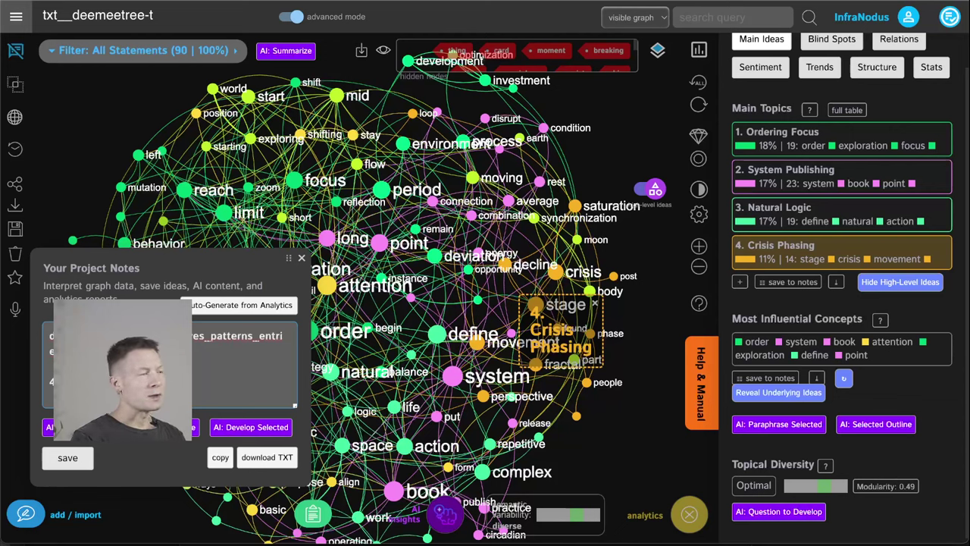
text(re about the d and )
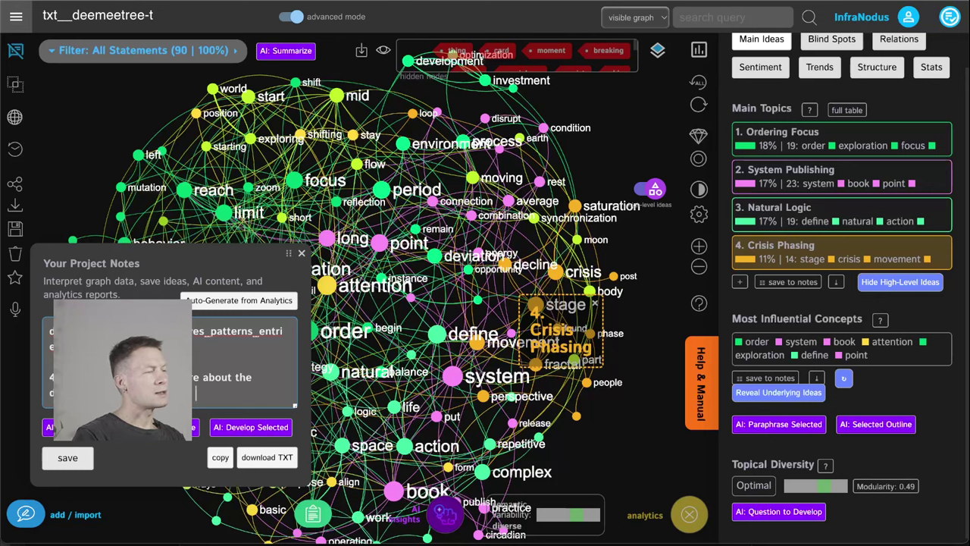
text(how you can g)
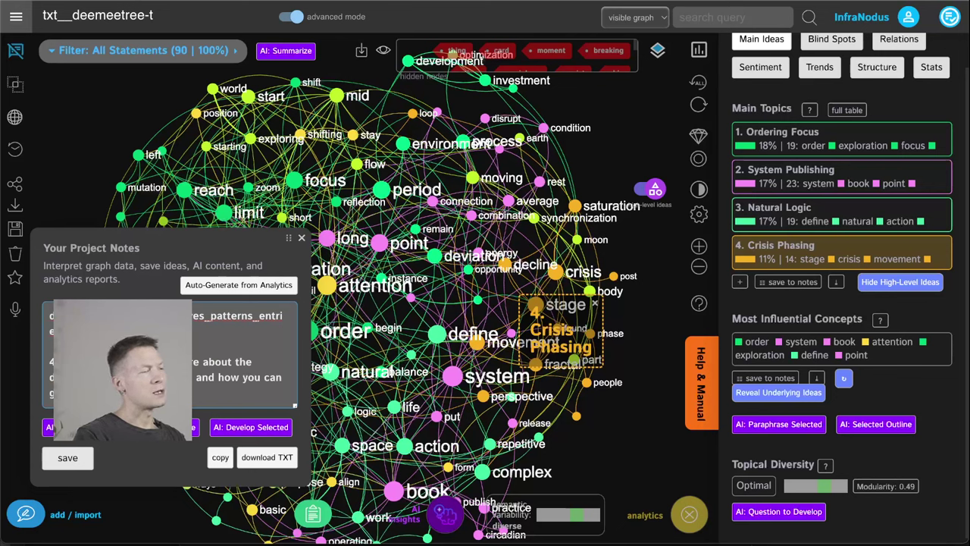
text(for new conn)
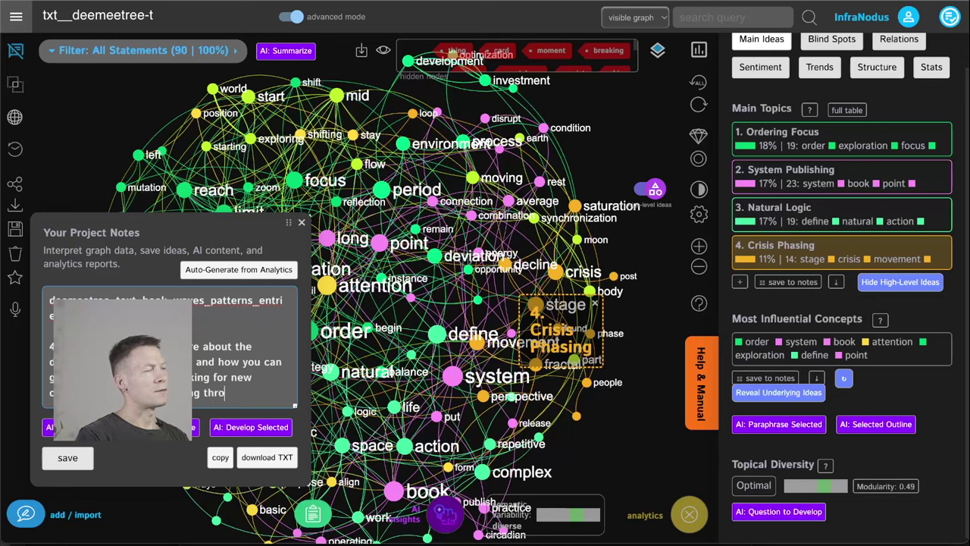
text(ugh a stat)
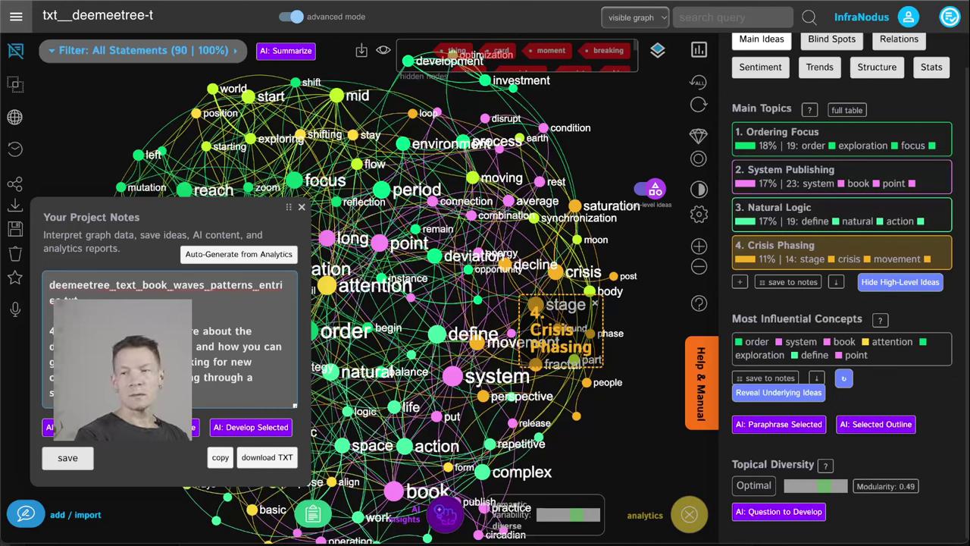
Save and close the project notes, and mark the graph as a favourite.
click(87, 457)
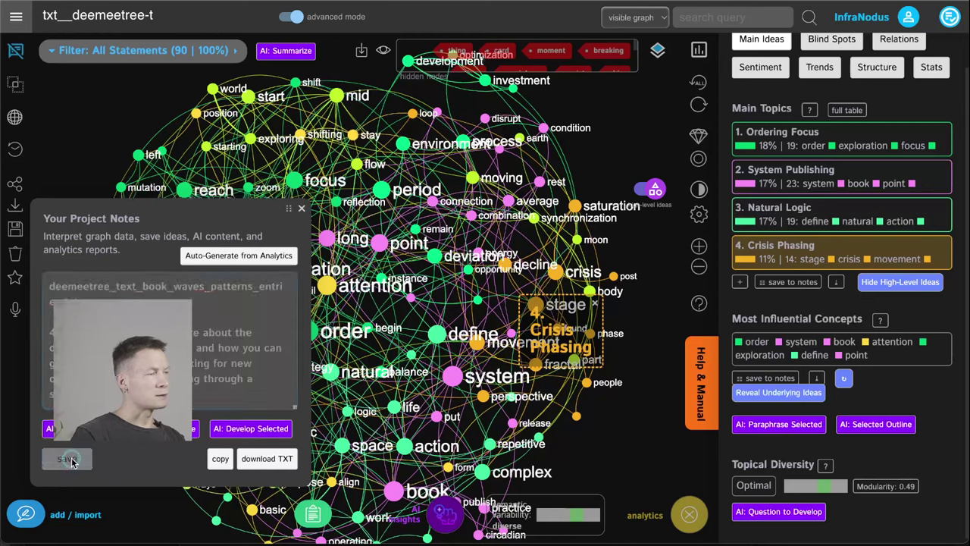
click(940, 221)
click(301, 209)
click(15, 277)
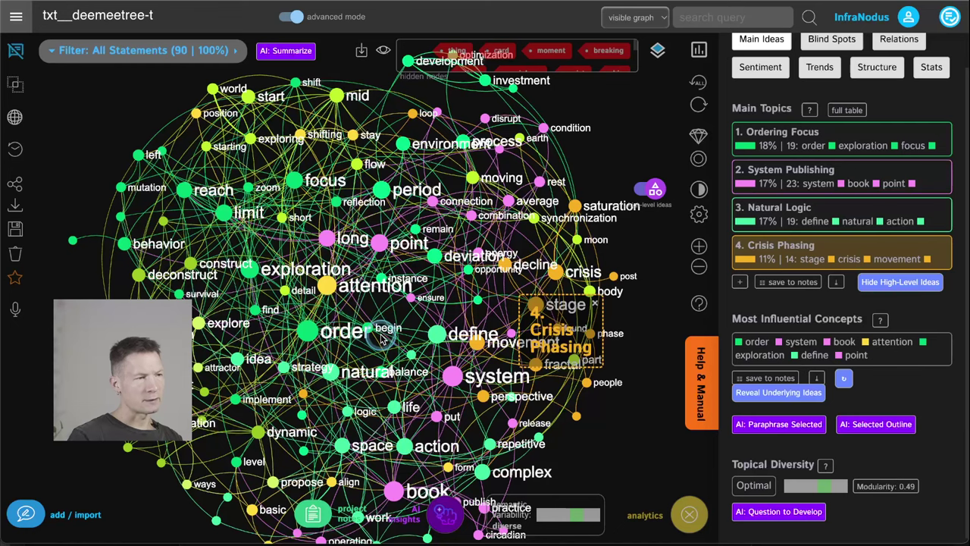
Highlight the "Crisis Phasing" topic, clear the highlight, and hide a further layer of influential nodes.
click(550, 333)
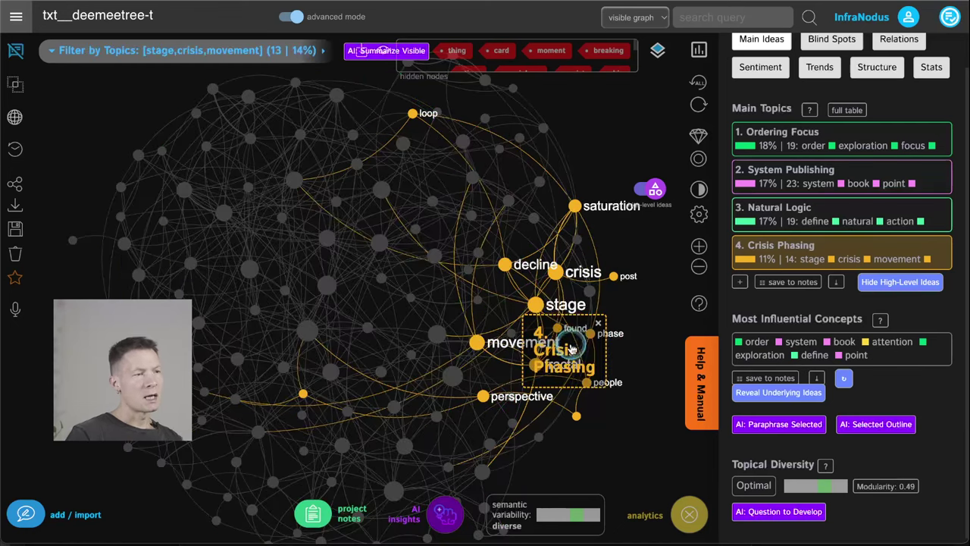
click(862, 244)
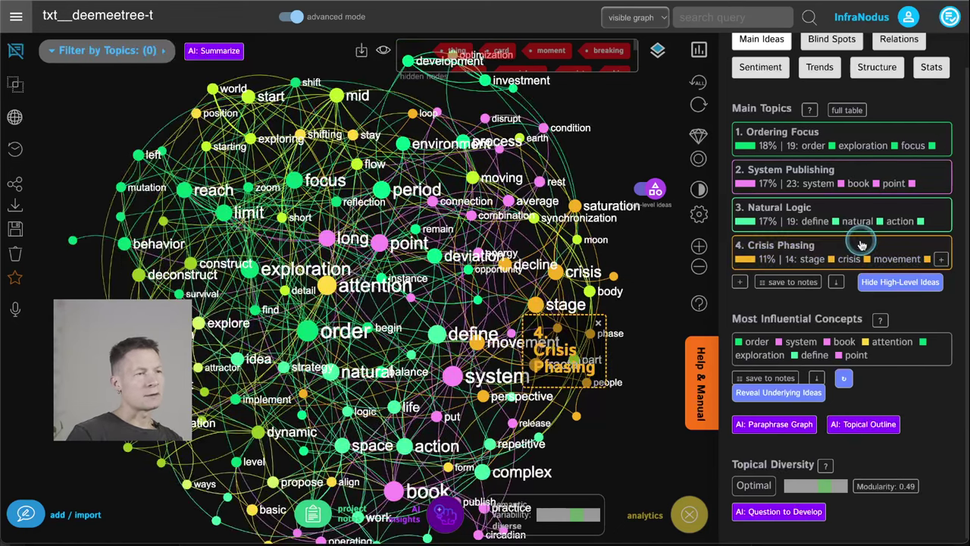
click(659, 49)
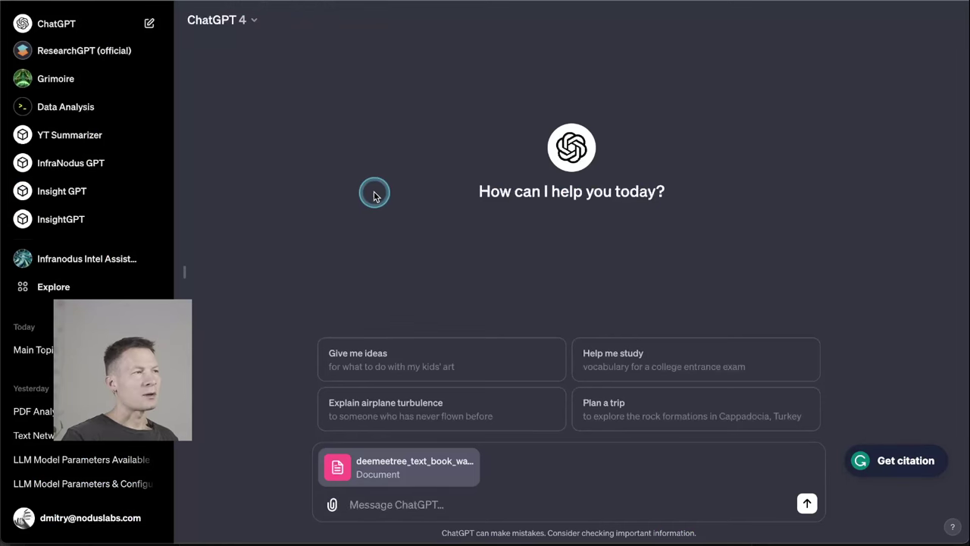
Ask ChatGPT 4 about the attached book document: "Give me the main topics in this book as a list.".
click(390, 505)
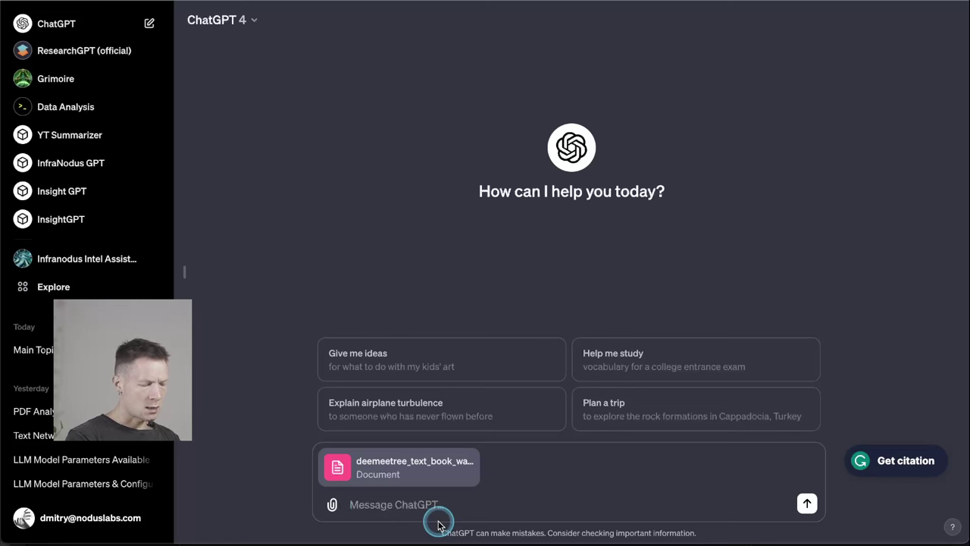
text(Tell me)
key(ctrl+a)
text(Giv)
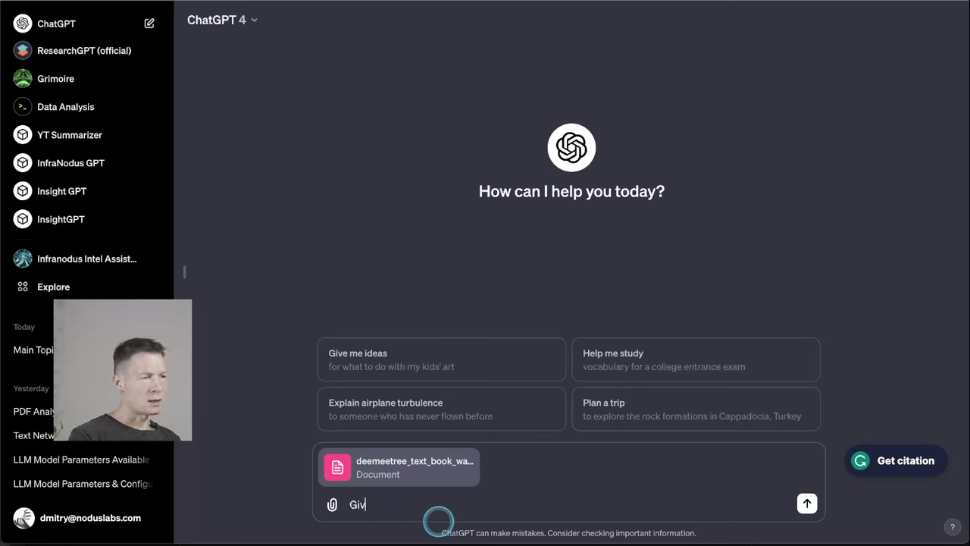
text(e me the main topics in )
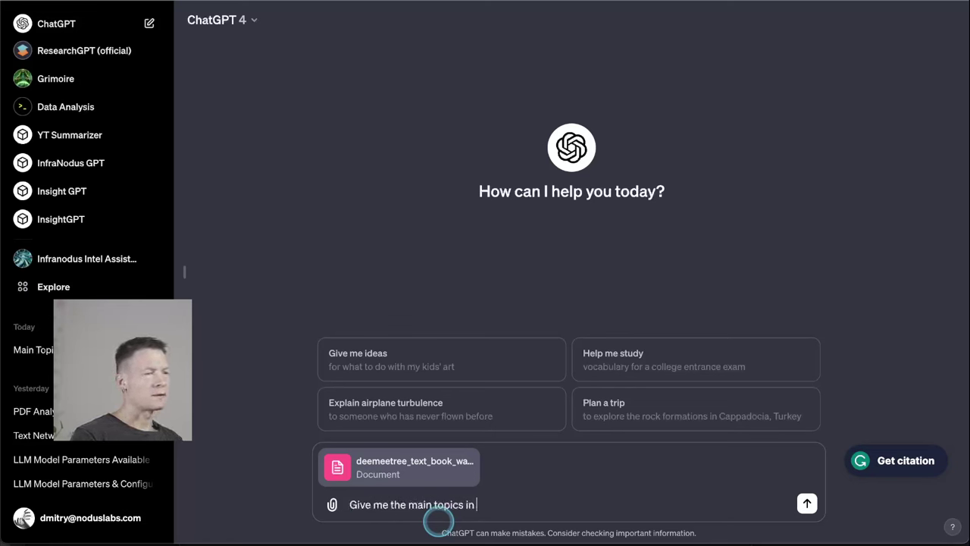
text(this book as a list.)
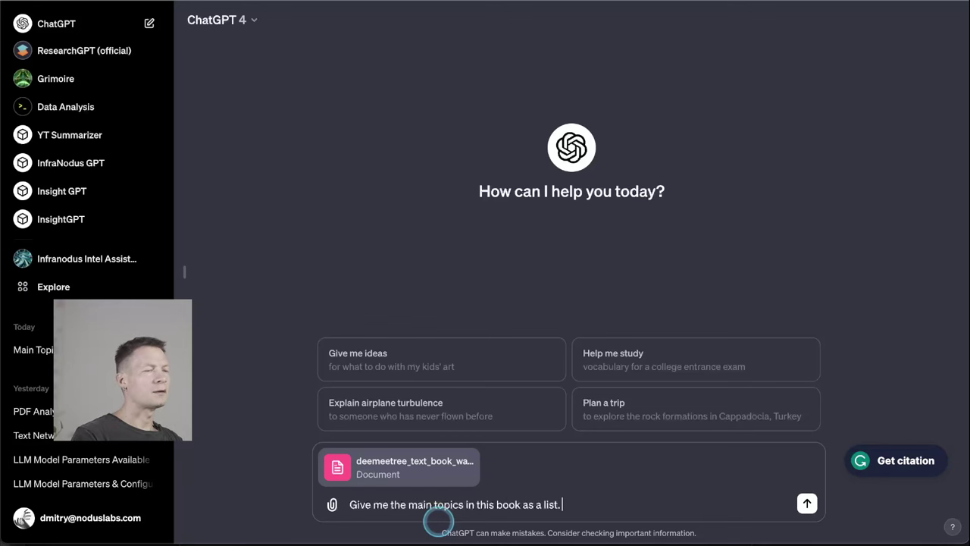
key(Return)
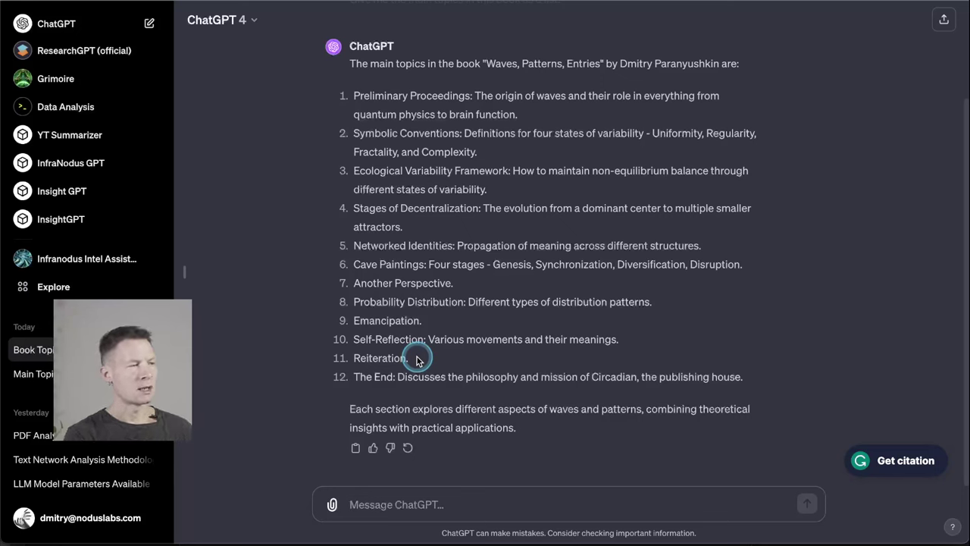
Send the follow-up prompt "Don't tell me the chapters, but identify the main topics that reoccur in the book.".
text(Don't)
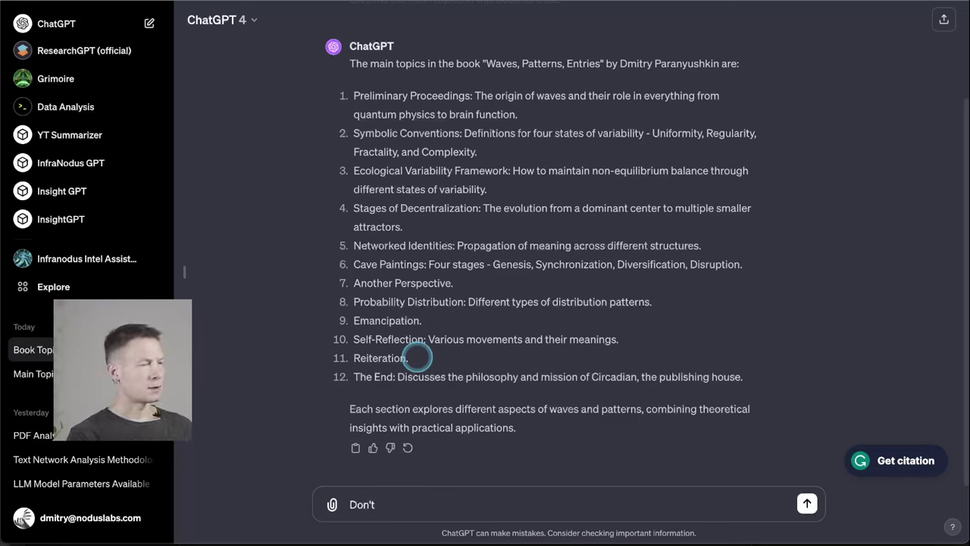
text( tell me the chapter)
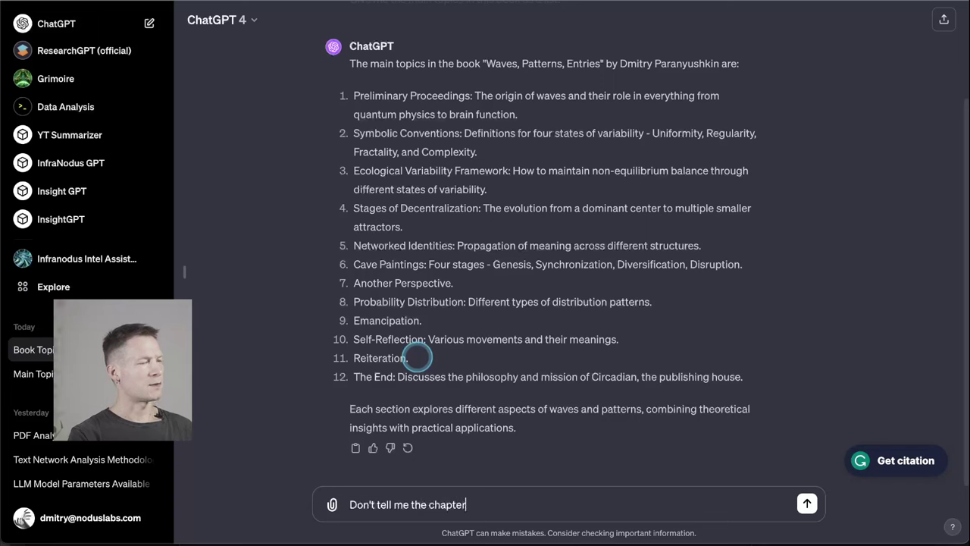
text(s, but identify the )
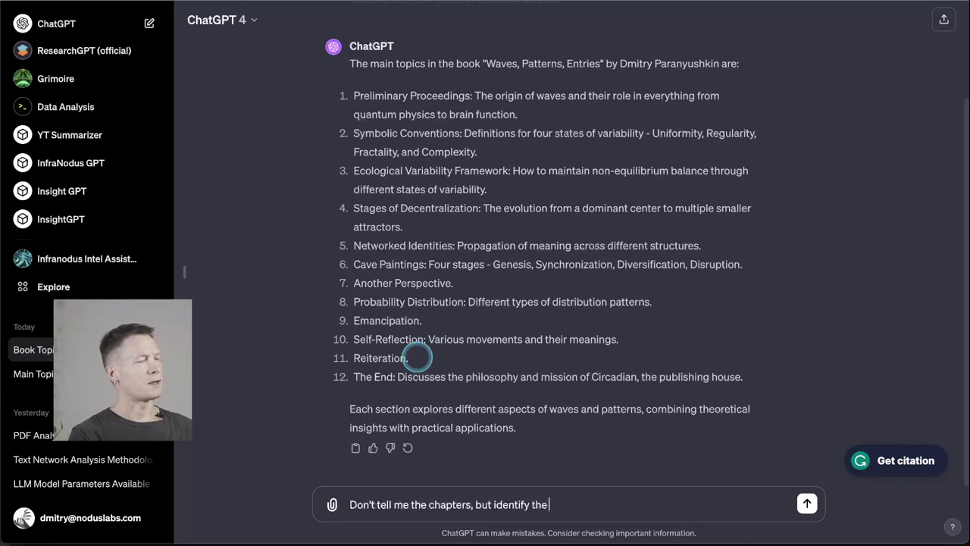
text(main topics that)
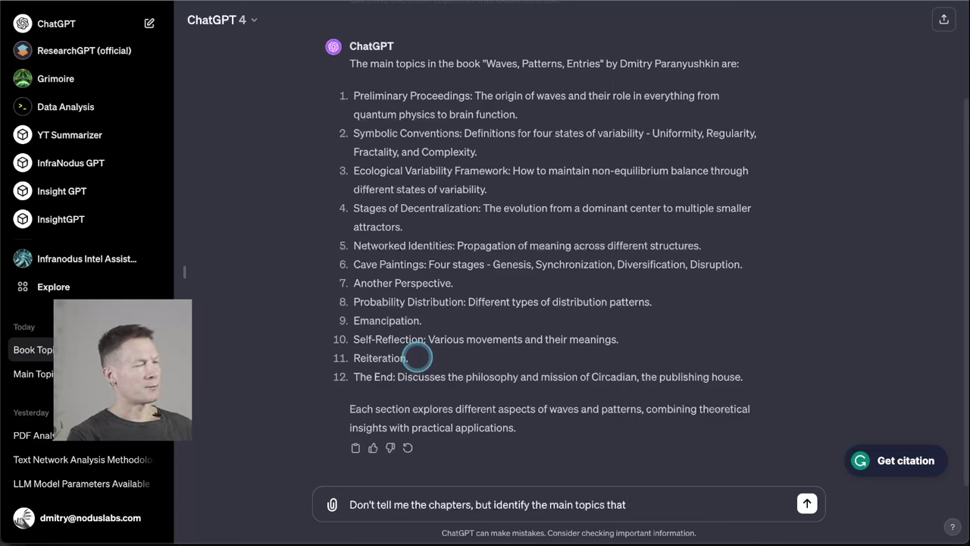
text( reoccur in the book.)
key(Return)
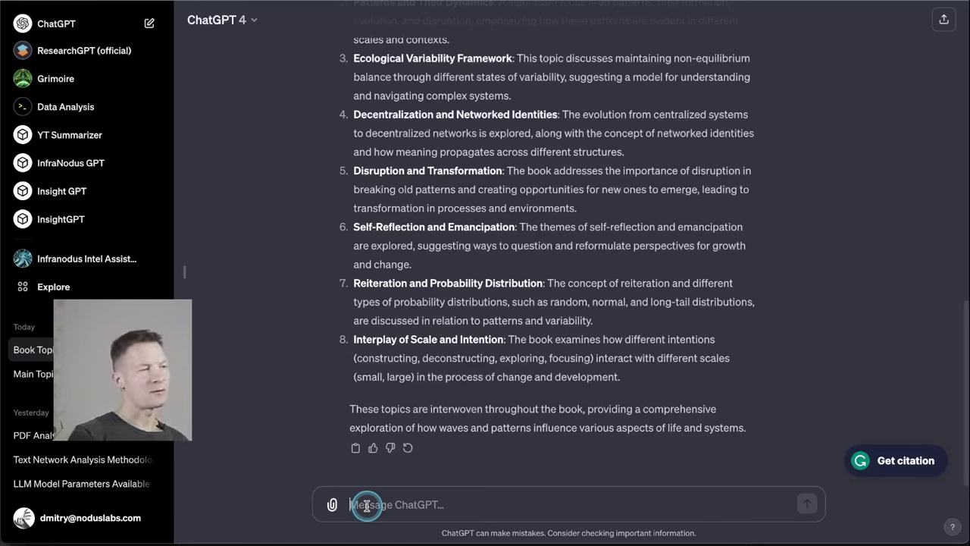
Send ChatGPT the follow-up prompt "What is underneath these topics?".
text(What is )
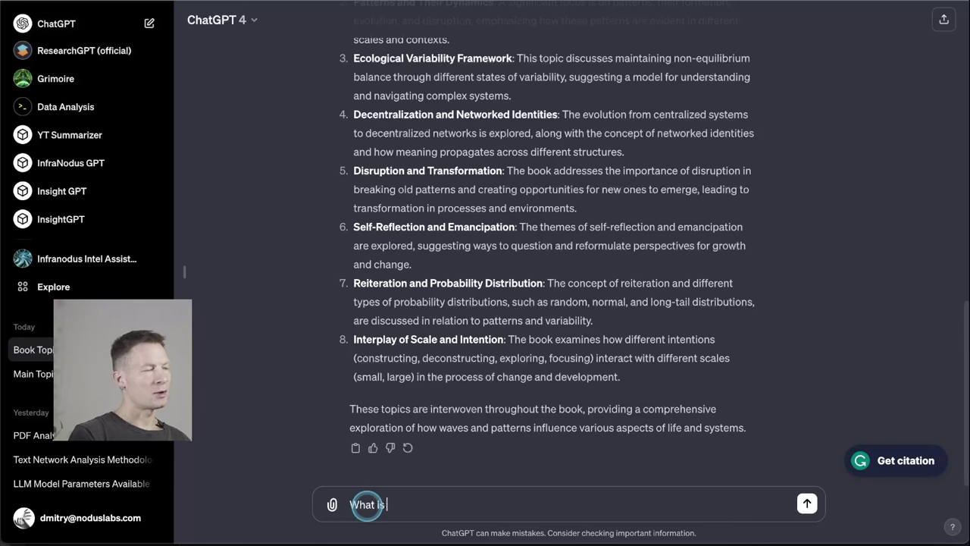
text(underneath these topics)
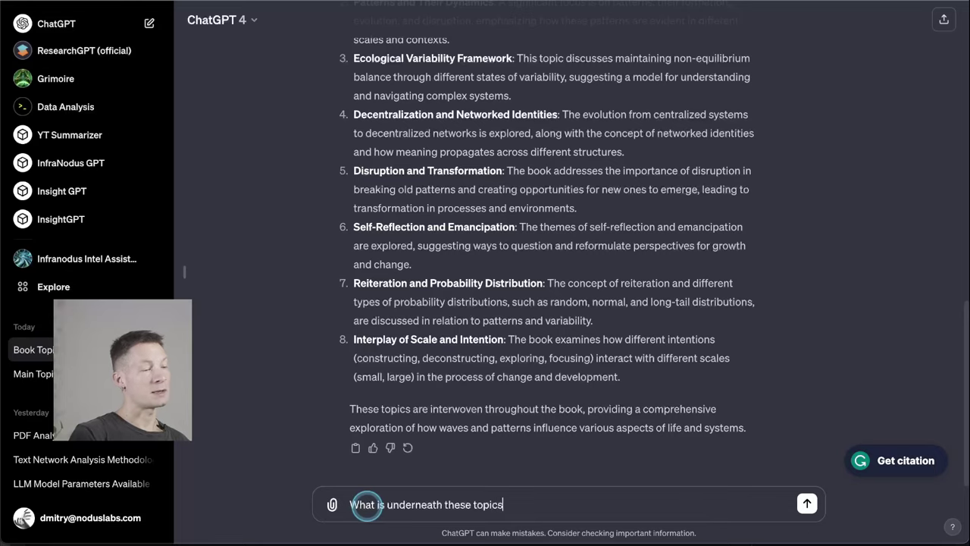
text(?)
key(Return)
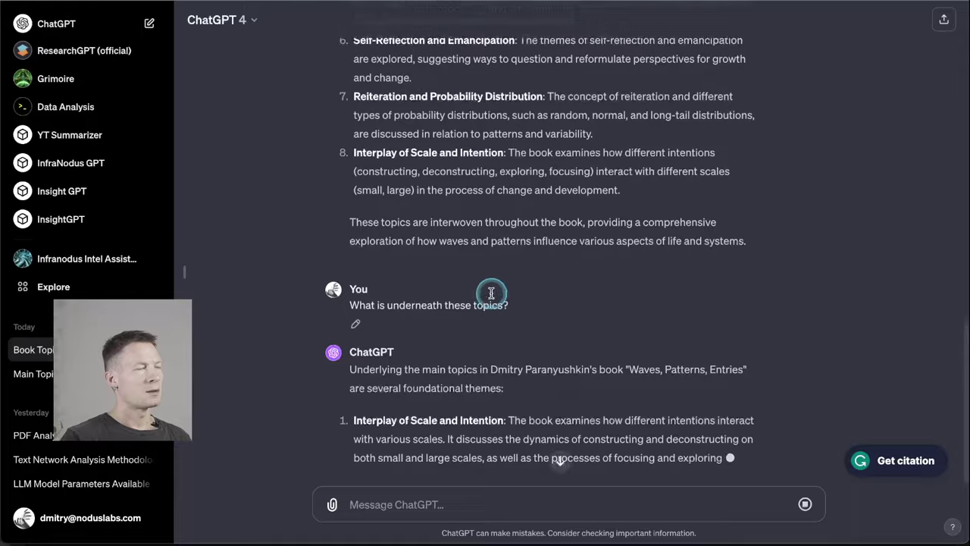
Compare ChatGPT's answer on the underlying themes with its earlier lists of chapters and recurring topics.
scroll(491, 293, up, 5)
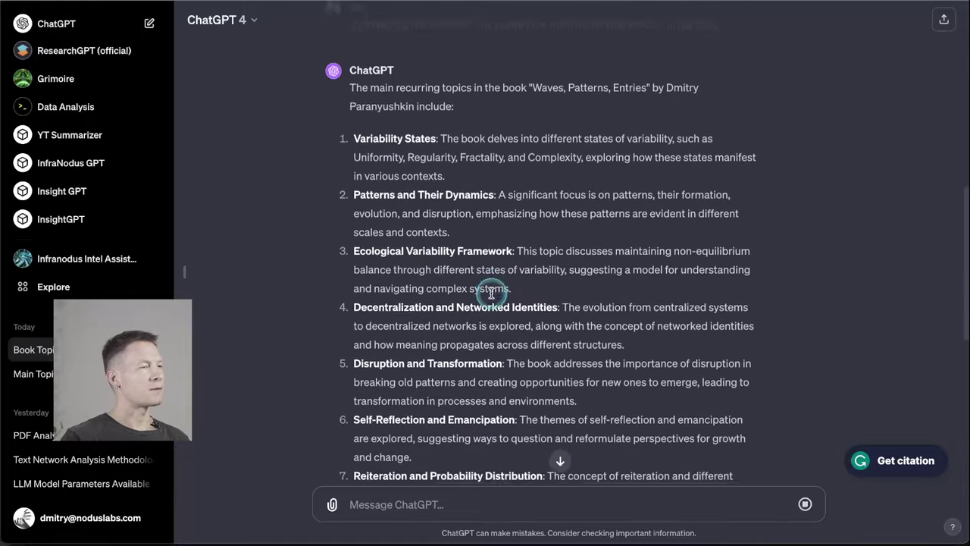
scroll(491, 293, down, 6)
scroll(491, 294, up, 4)
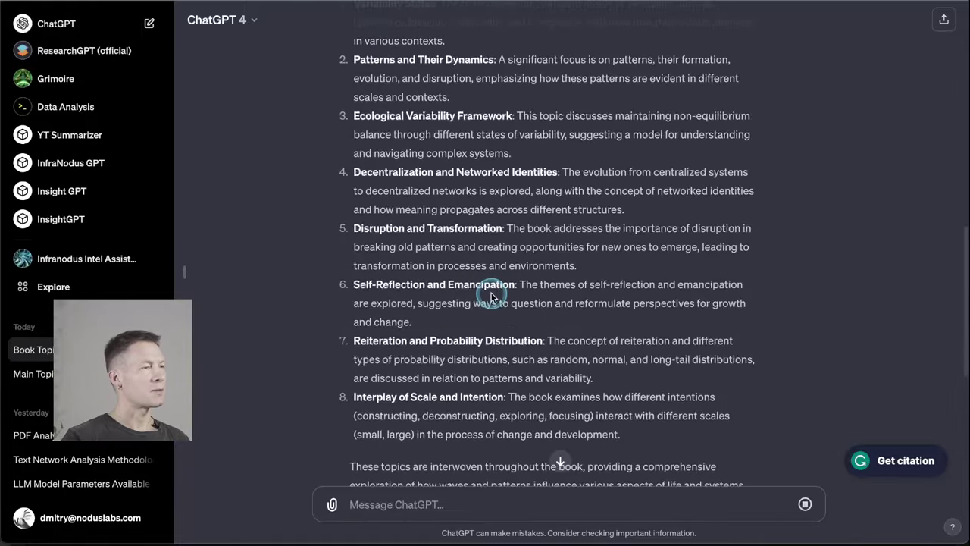
scroll(491, 295, up, 1)
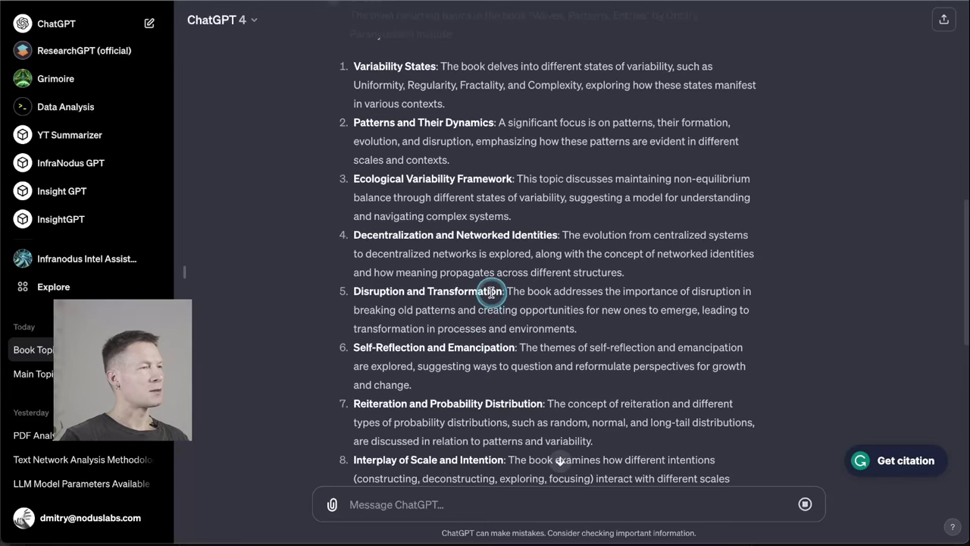
scroll(476, 190, down, 7)
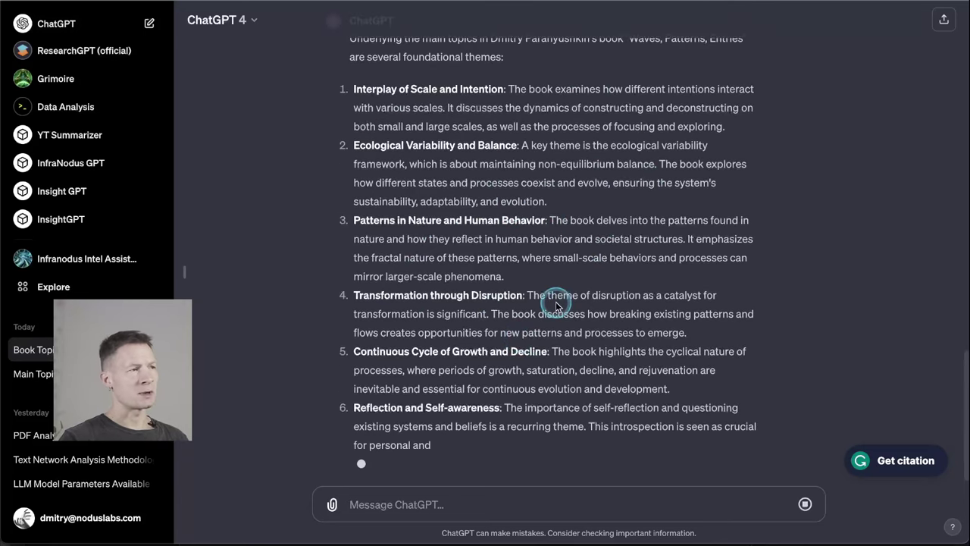
scroll(557, 303, up, 20)
scroll(556, 303, up, 3)
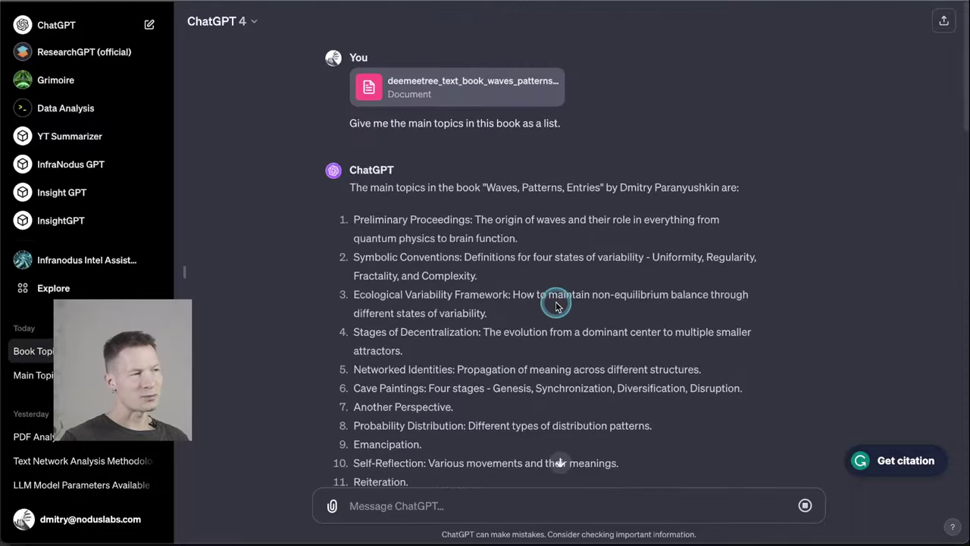
scroll(556, 303, down, 8)
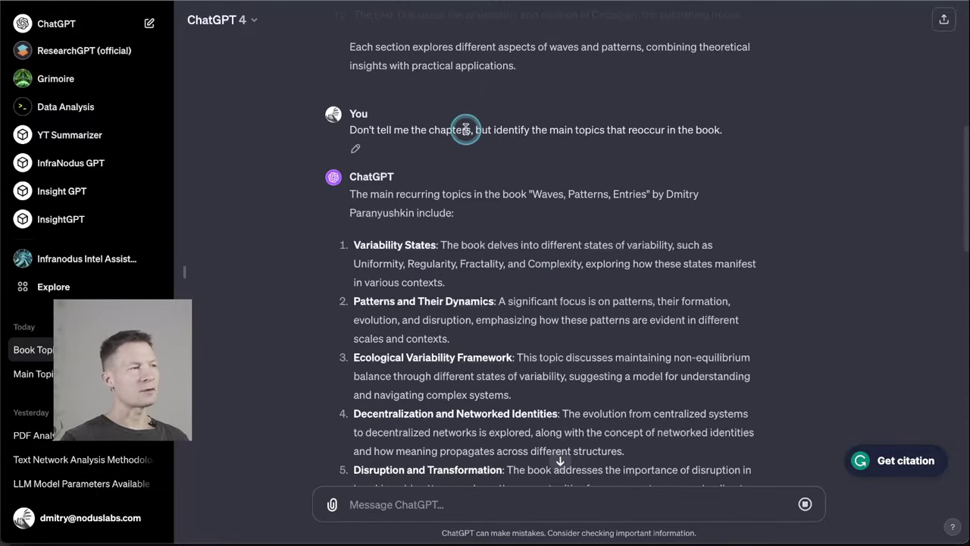
scroll(465, 129, up, 4)
scroll(465, 129, down, 10)
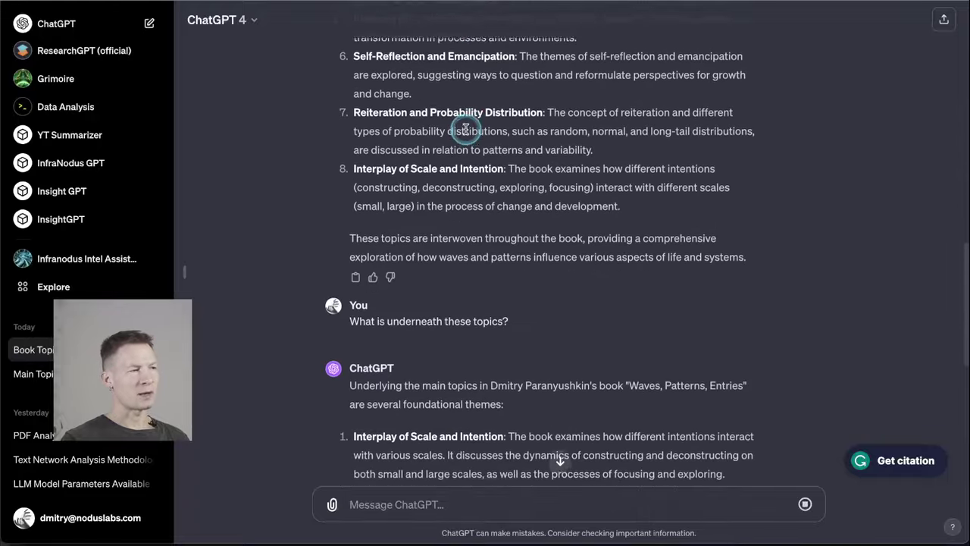
scroll(466, 128, down, 8)
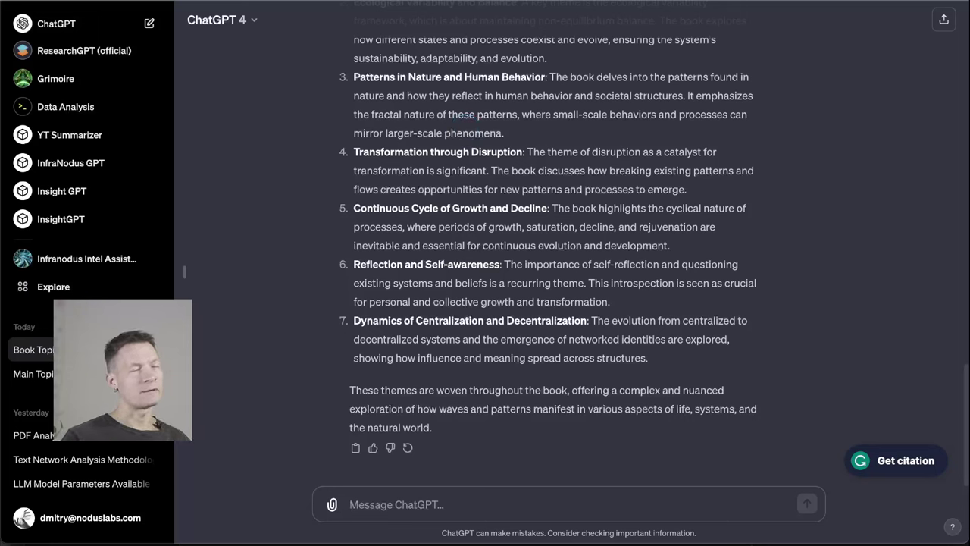
Switch back to InfraNodus and hide another layer of the most influential nodes in the book graph.
click(114, 2)
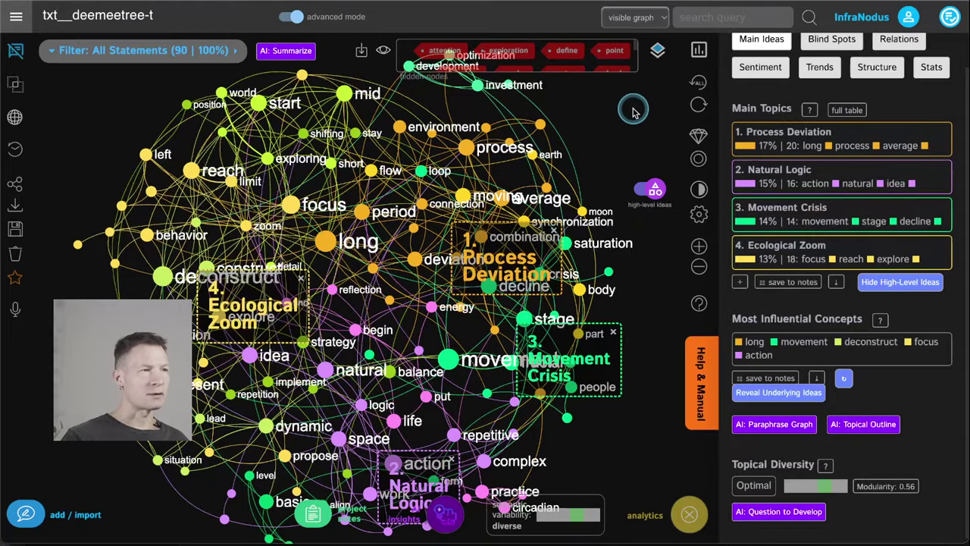
click(660, 50)
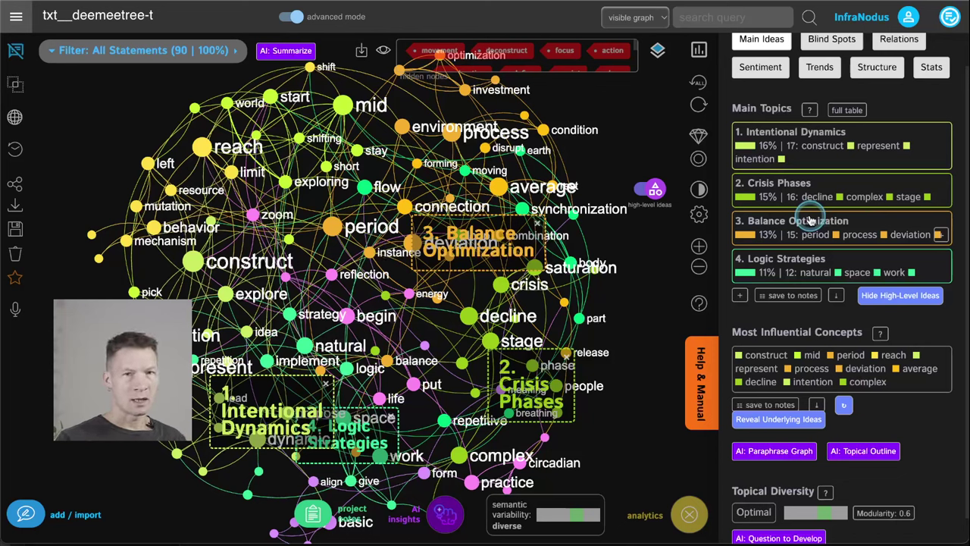
Highlight the "Intentional Dynamics", "Crisis Phases" and "Balance Optimization" topics one after another, clearing each highlight.
click(817, 158)
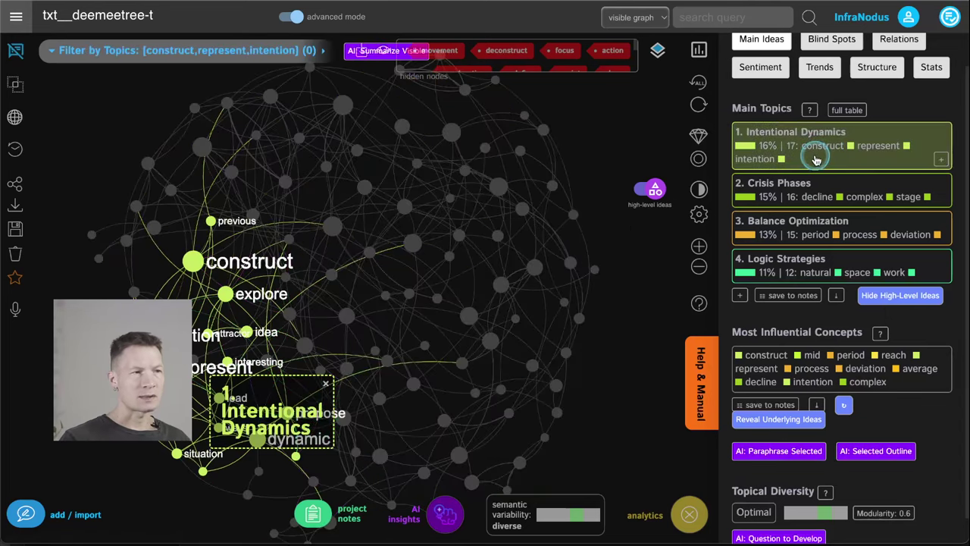
click(816, 158)
click(823, 188)
click(823, 188)
click(864, 227)
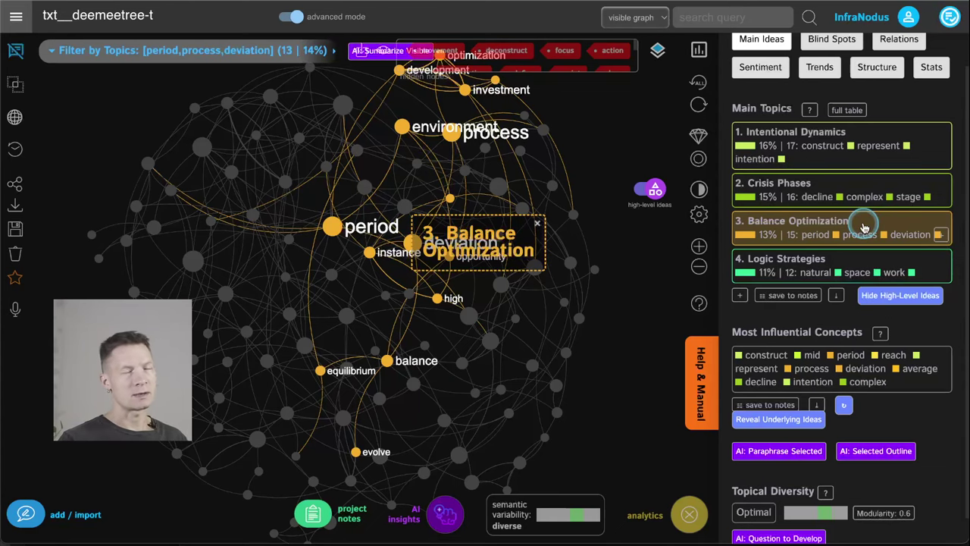
click(864, 227)
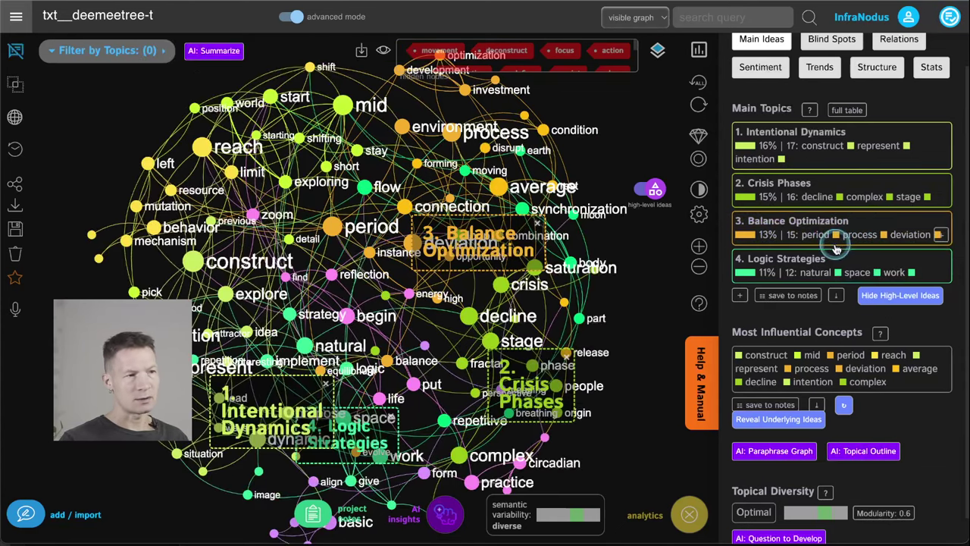
Filter the graph by the "Balance Optimization" topic and read the matching book statements.
click(872, 224)
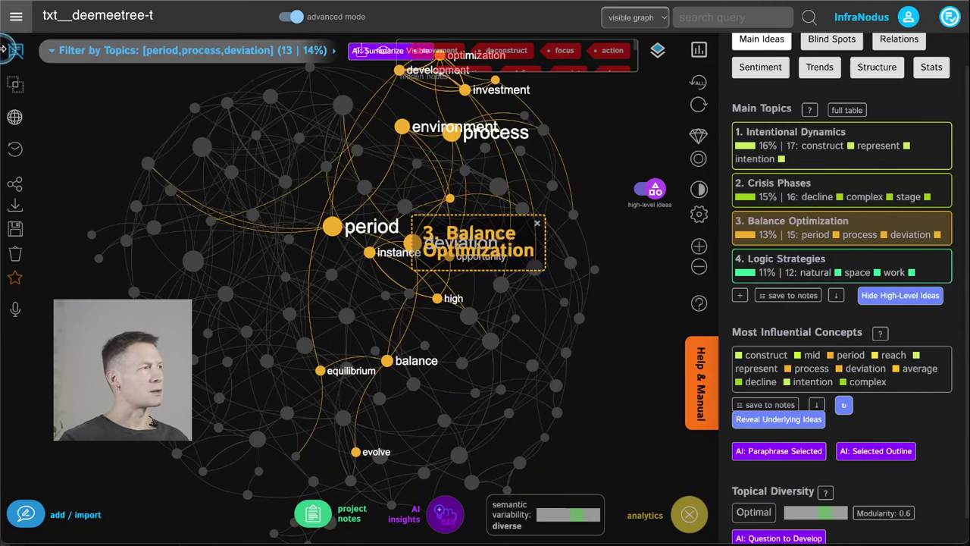
click(16, 50)
scroll(91, 191, up, 10)
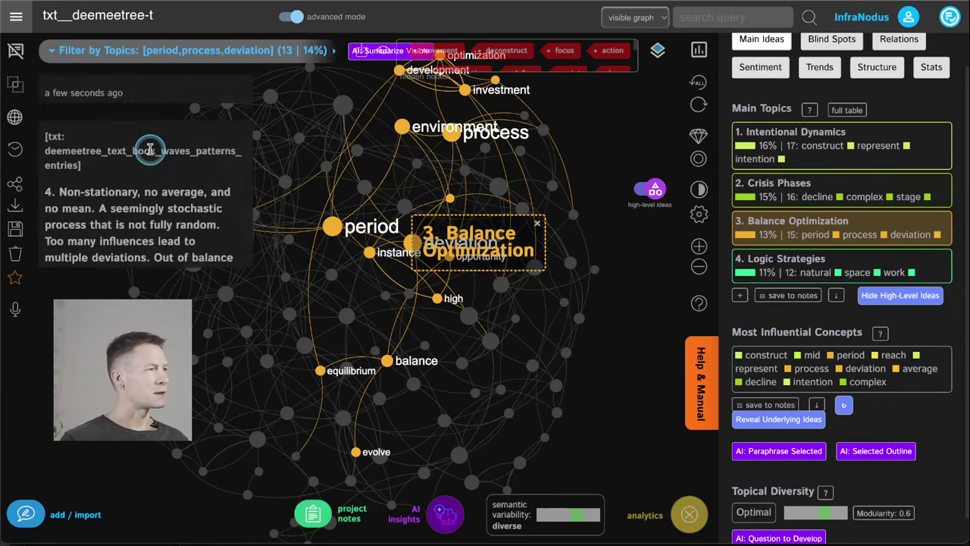
scroll(149, 152, down, 5)
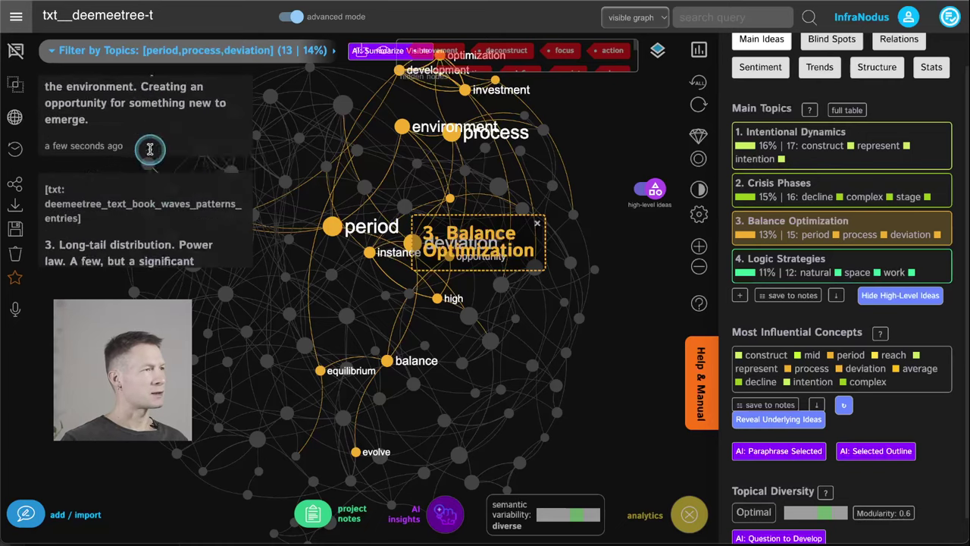
Generate an AI paraphrase of the selected "Balance Optimization" topic, read the thesis and close it without saving.
click(352, 52)
click(353, 52)
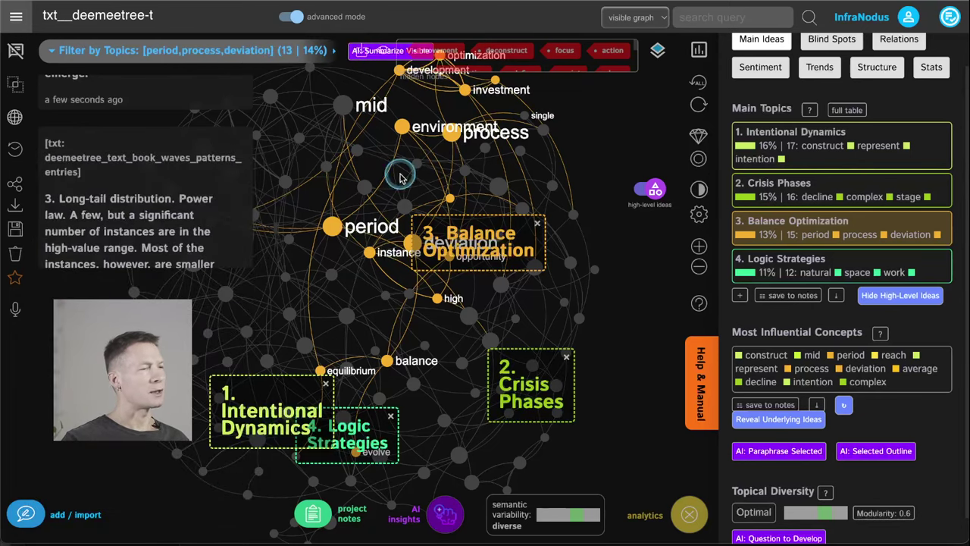
click(780, 453)
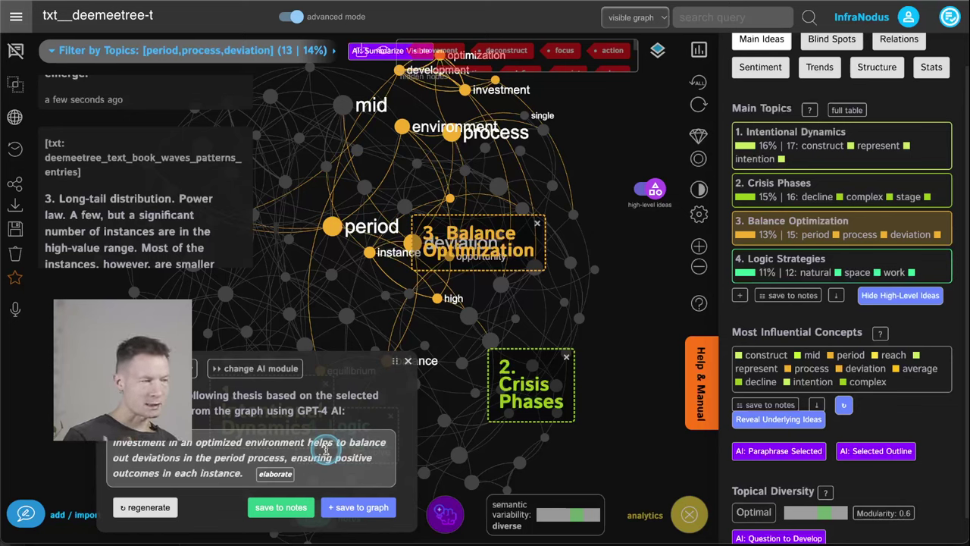
click(408, 361)
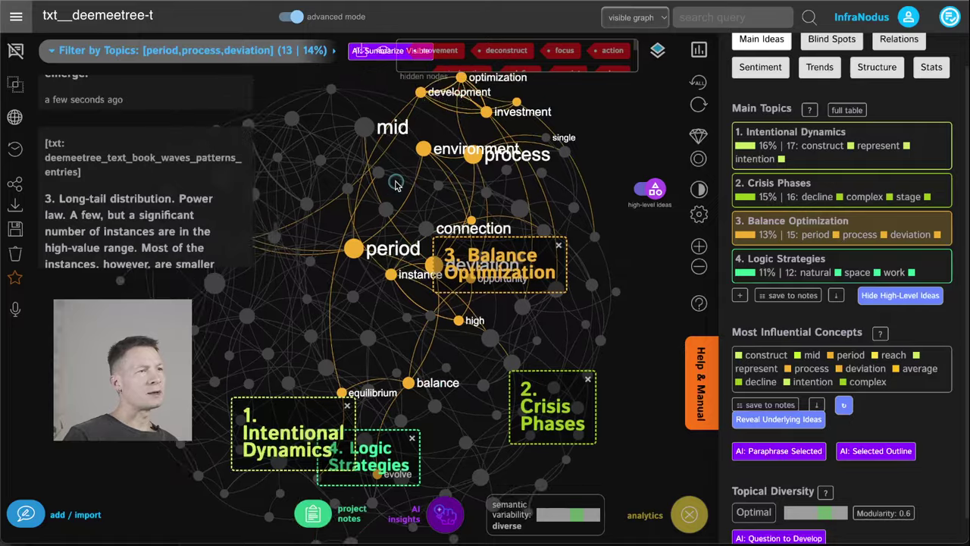
Return all hidden nodes to the graph and hide the text statements.
click(385, 51)
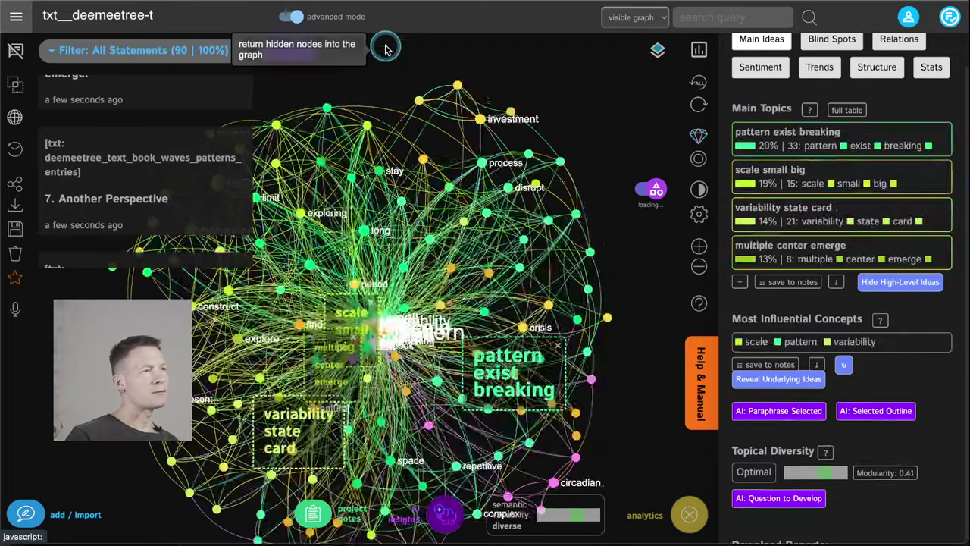
click(15, 51)
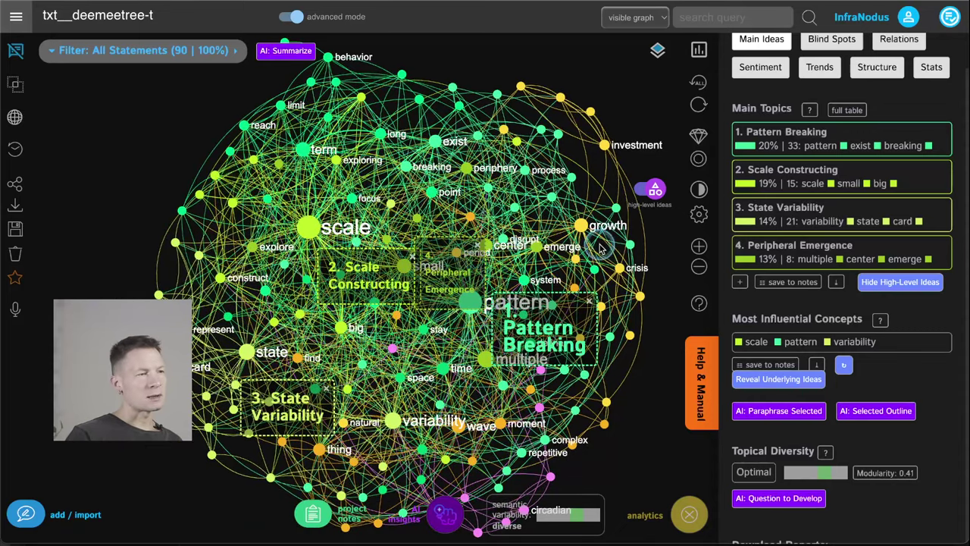
Examine the topical diversity rating of the full book graph.
scroll(787, 457, down, 1)
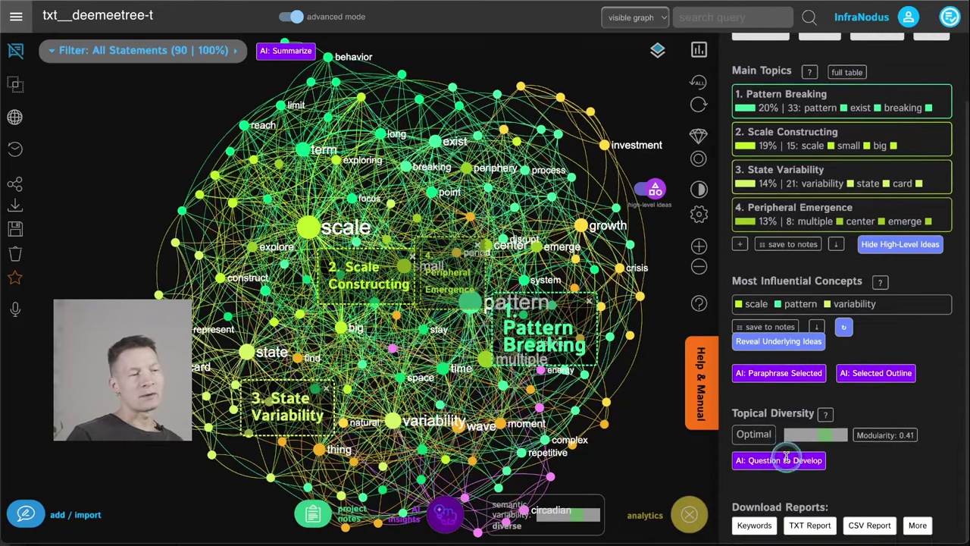
drag(739, 412, 794, 414)
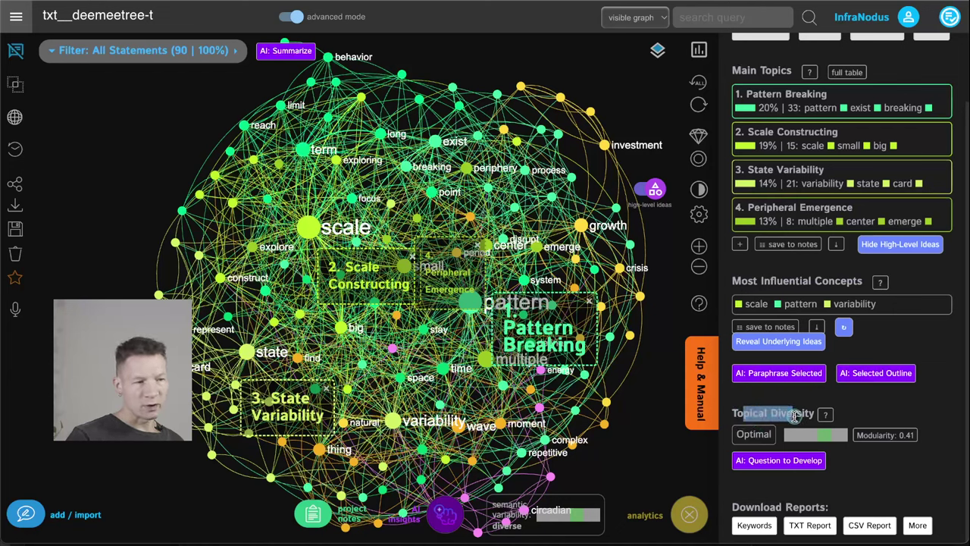
click(758, 437)
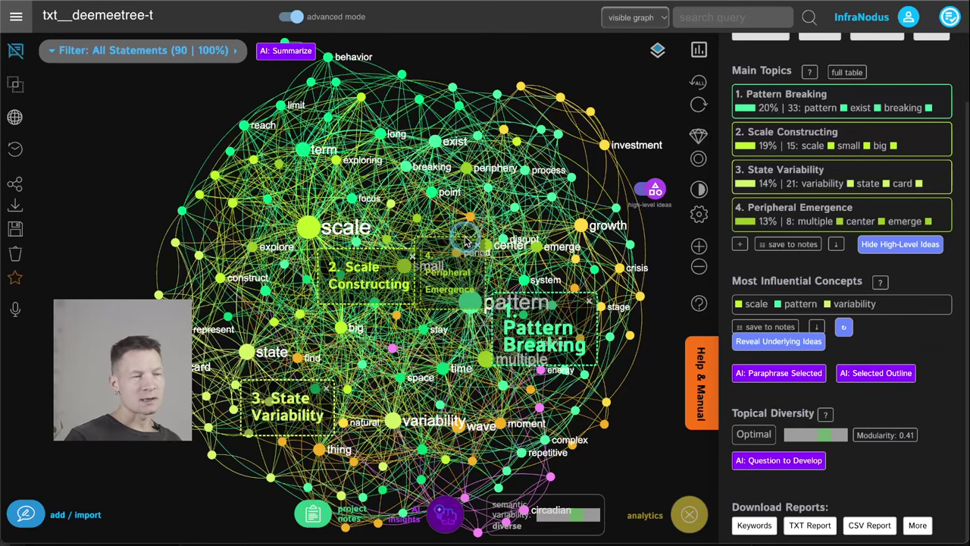
Highlight the "Pattern Breaking", "Scale Constructing", "State Variability" and "Peripheral Emergence" topics in turn, and clear the highlight.
click(851, 95)
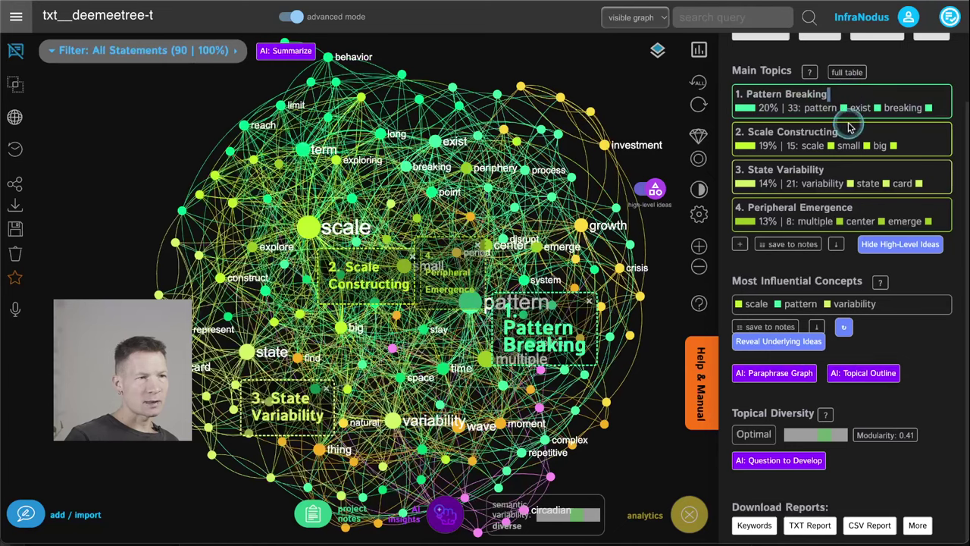
mouse_move(847, 93)
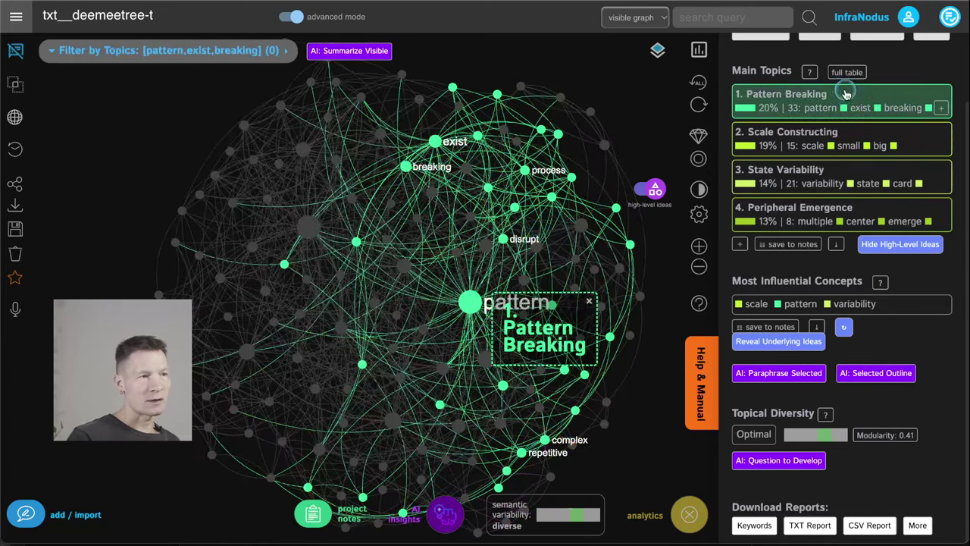
click(848, 130)
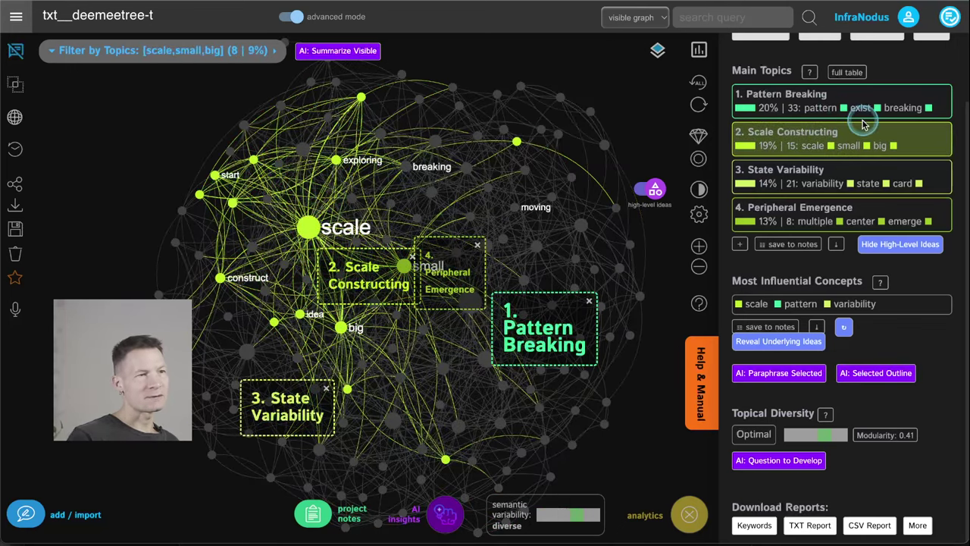
click(851, 97)
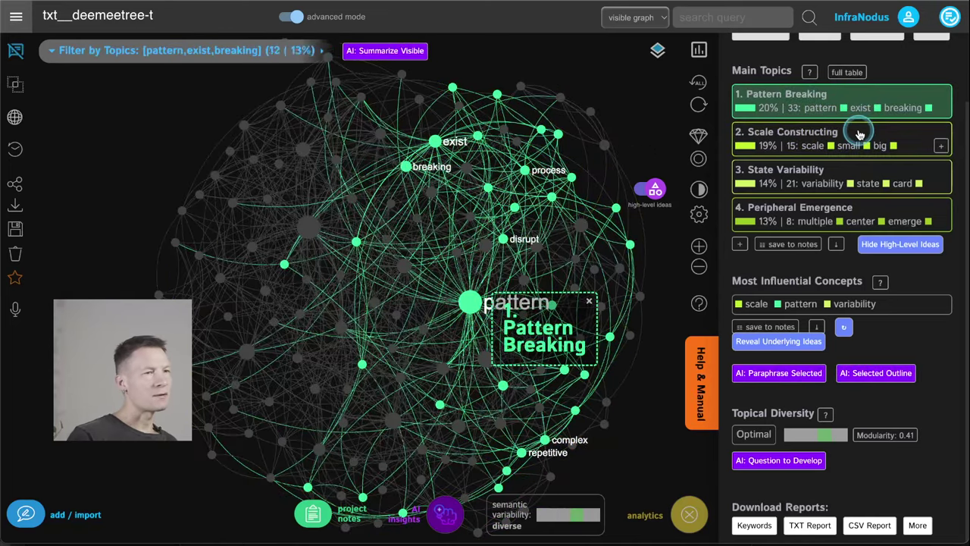
click(857, 97)
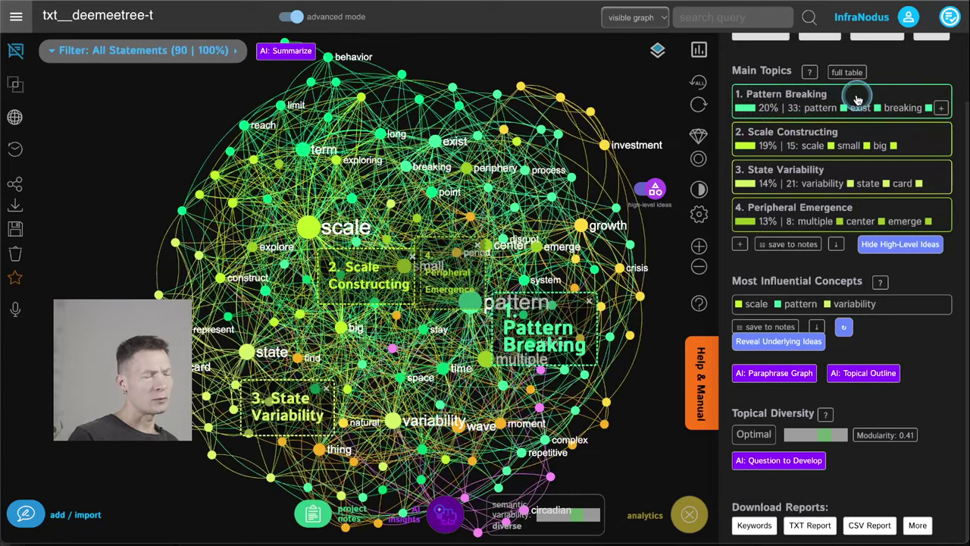
click(849, 172)
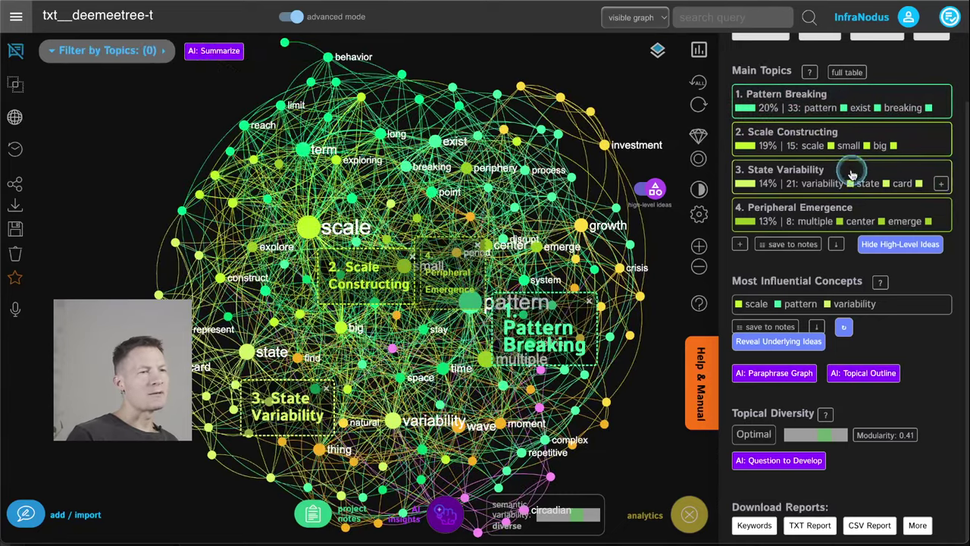
click(864, 212)
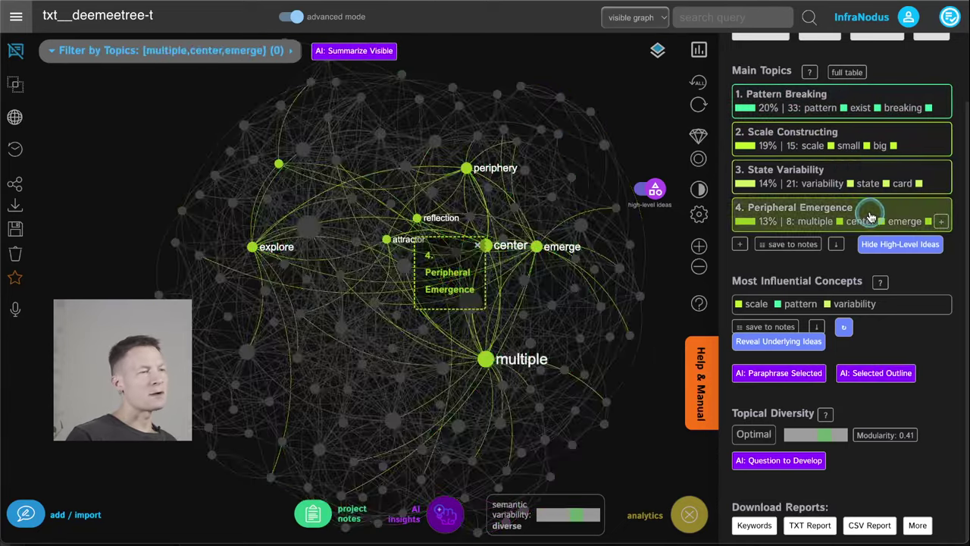
click(870, 217)
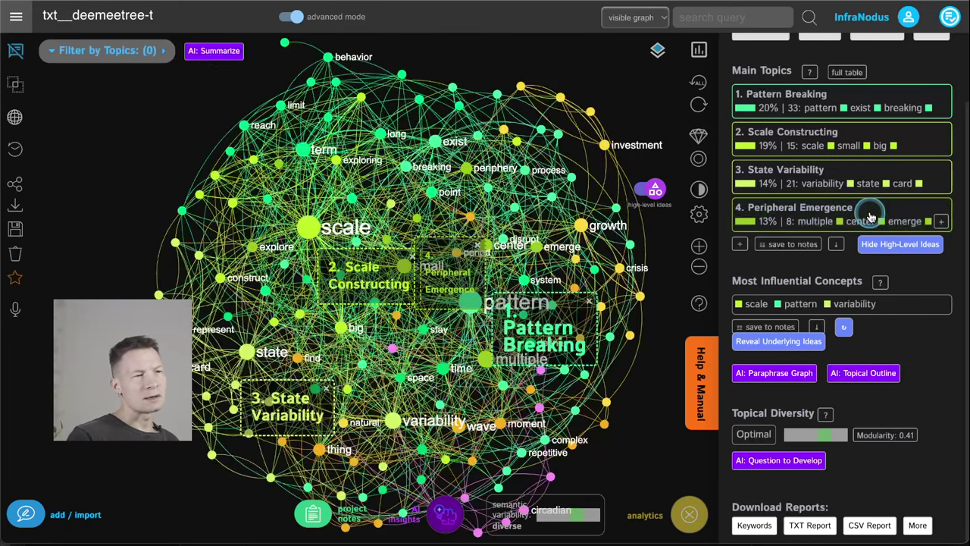
Expand the main topics list to nine entries, briefly highlight the "Moment Deviation" topic and collapse the list.
click(740, 243)
click(828, 291)
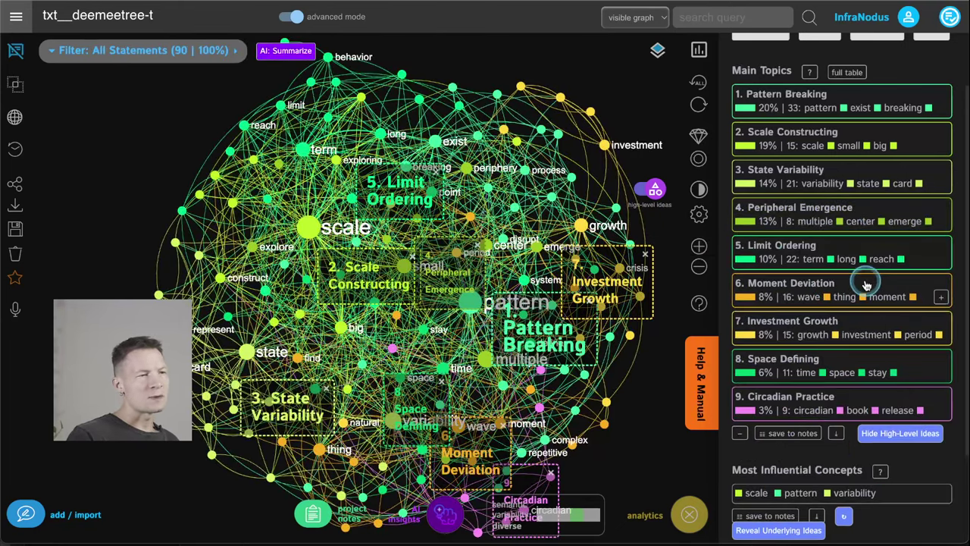
click(864, 281)
click(864, 280)
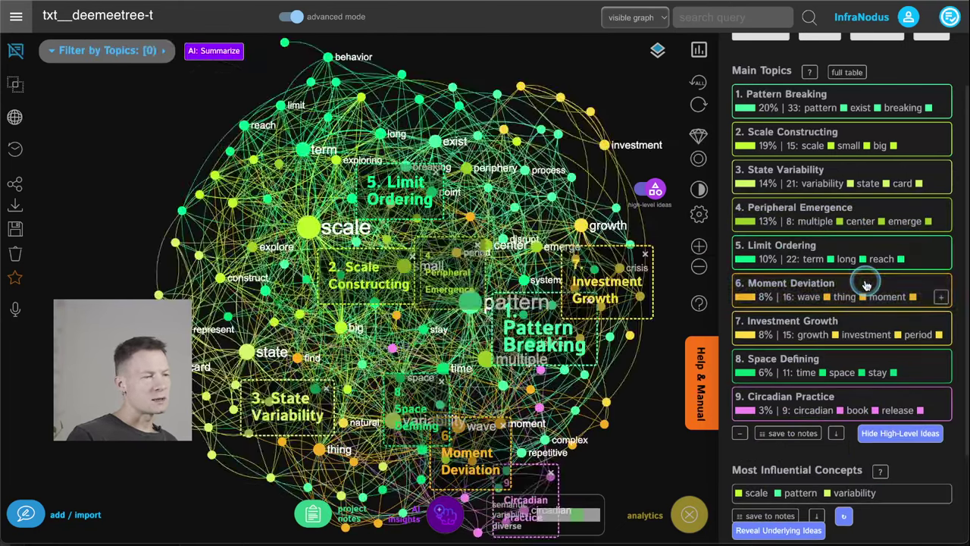
click(739, 433)
Examine the topical diversity rating and modularity score of the complete graph.
click(828, 413)
click(830, 437)
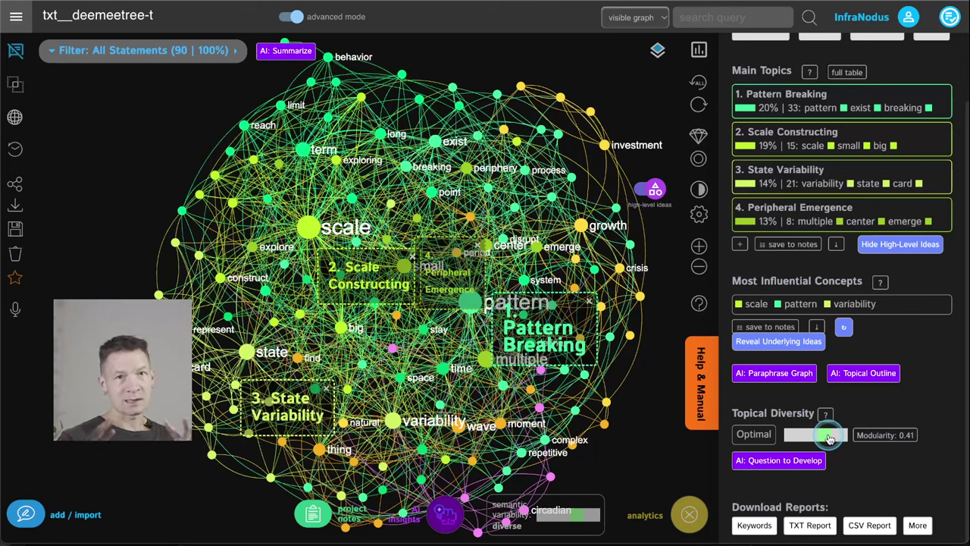
click(758, 434)
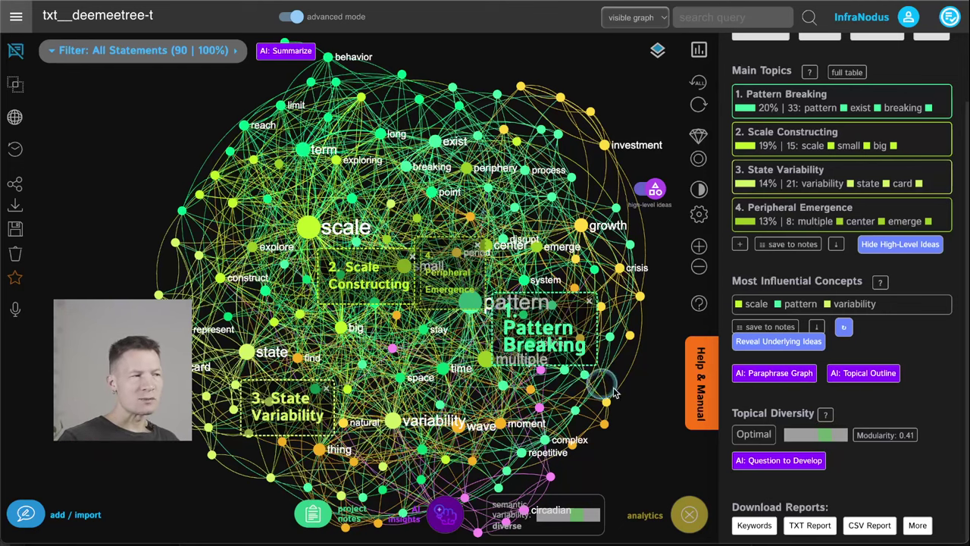
Hide the "pattern" node from the graph and switch the graph labels to low-level ideas.
click(472, 303)
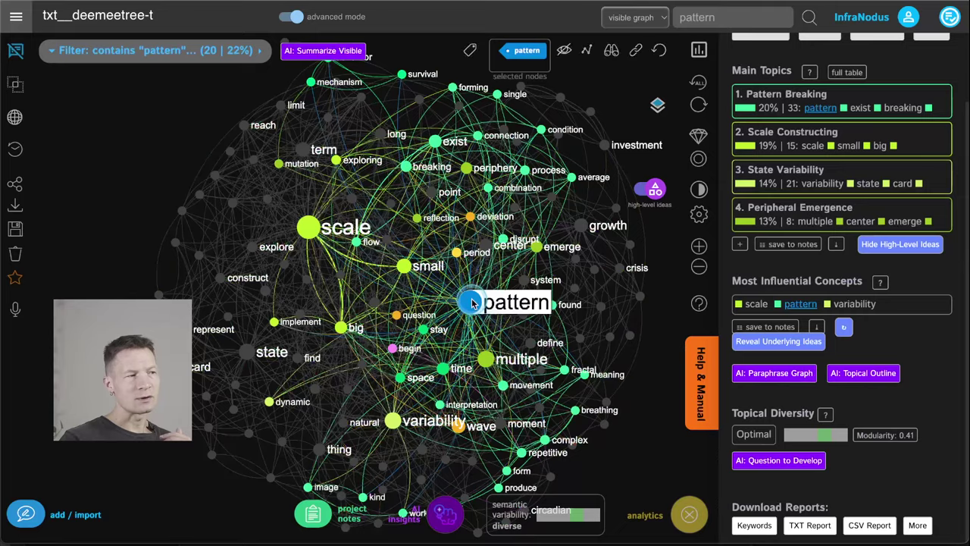
click(563, 50)
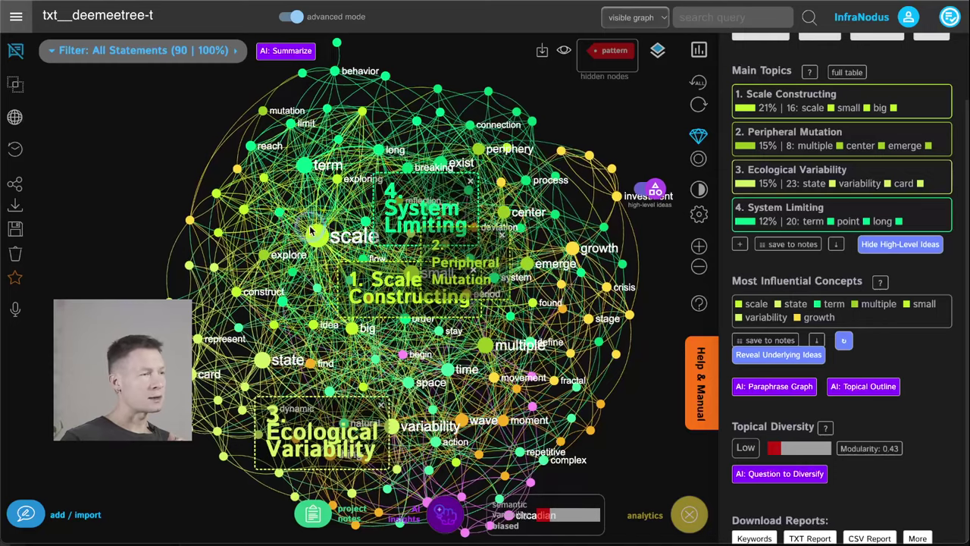
click(652, 190)
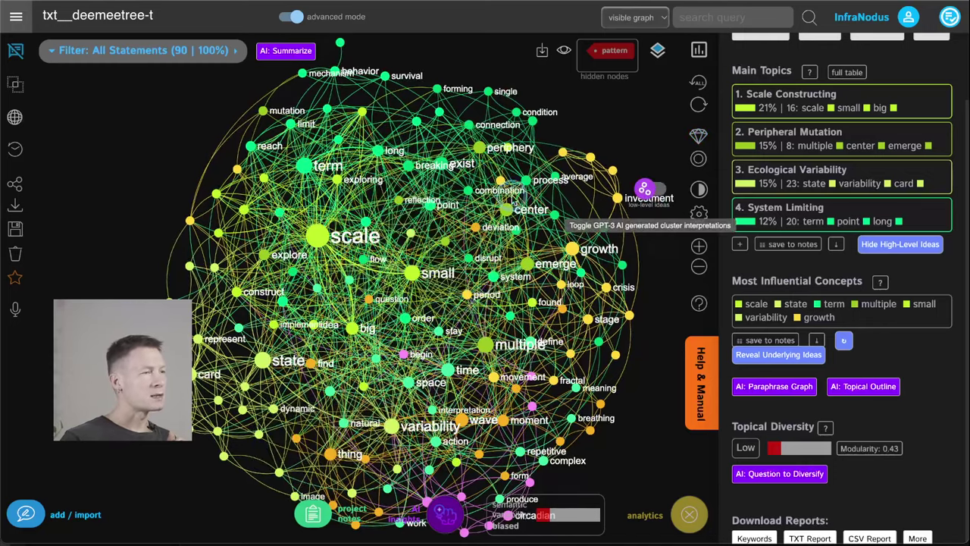
Hide the "scale" and "small" nodes as well, and return all hidden nodes to the graph.
click(320, 235)
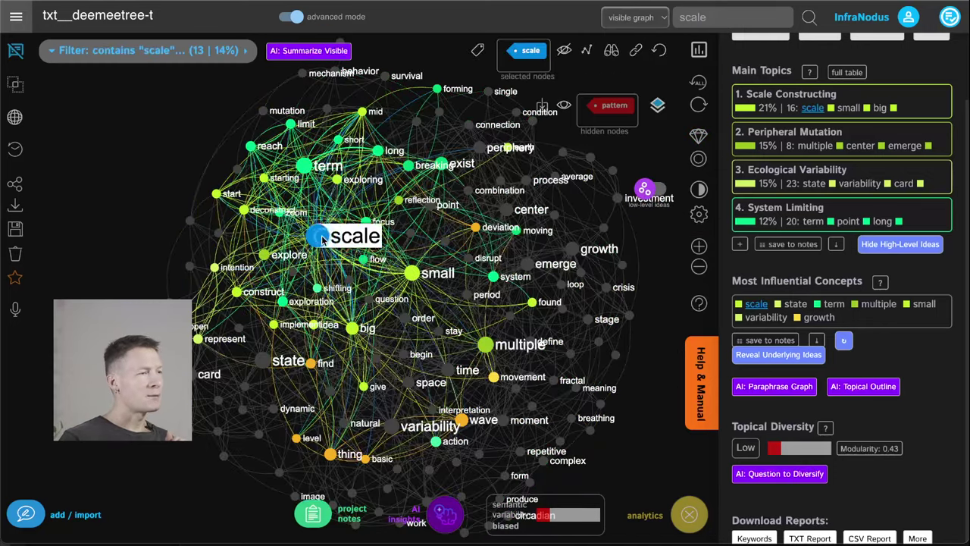
click(412, 274)
click(565, 50)
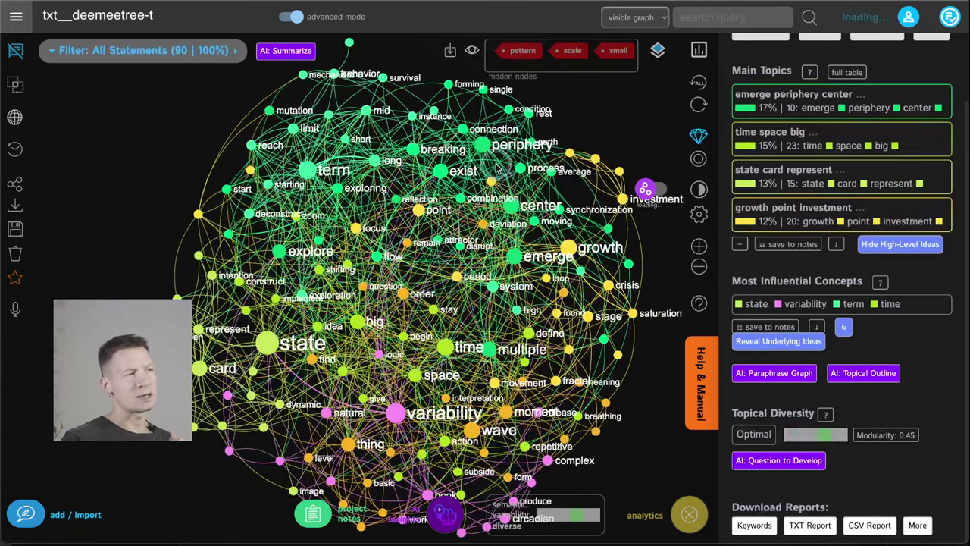
click(471, 51)
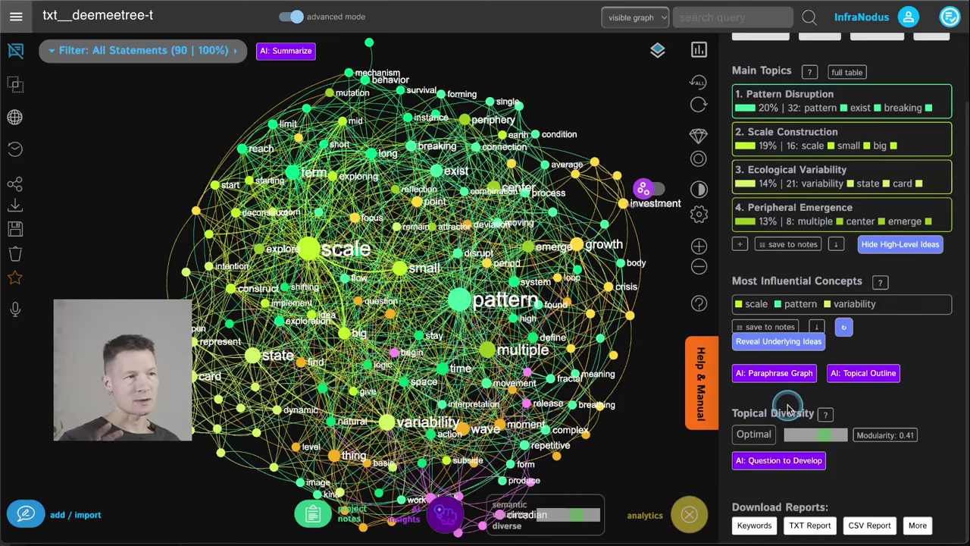
Open the blind spots analysis, highlight the gap topics "Peripheral Emergence" and "Ecological Variability" in the graph, and clear the highlight.
scroll(870, 182, up, 1)
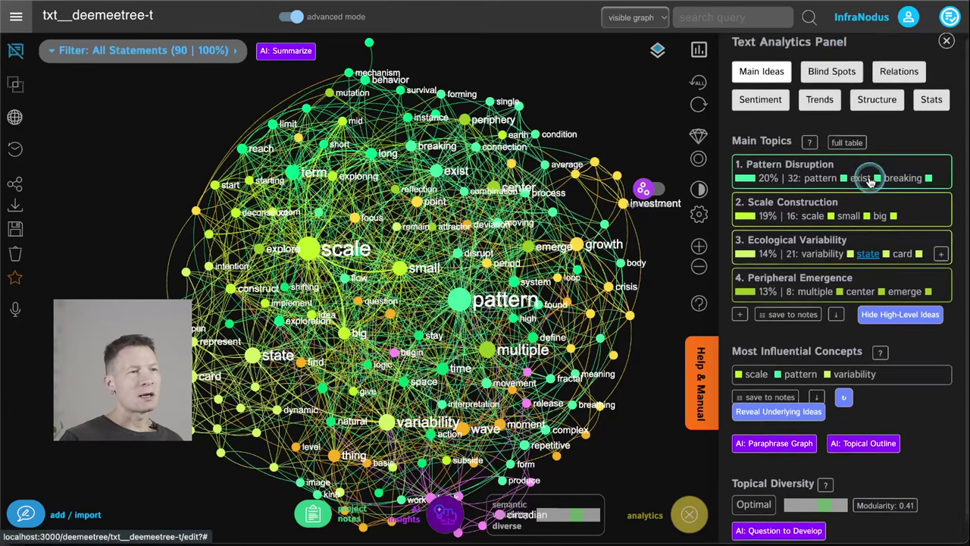
click(830, 90)
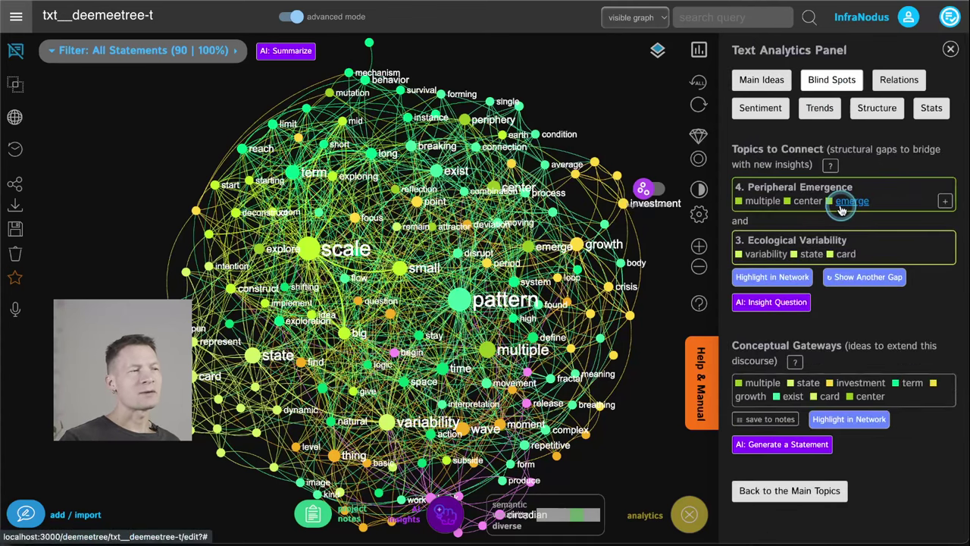
click(901, 191)
click(908, 253)
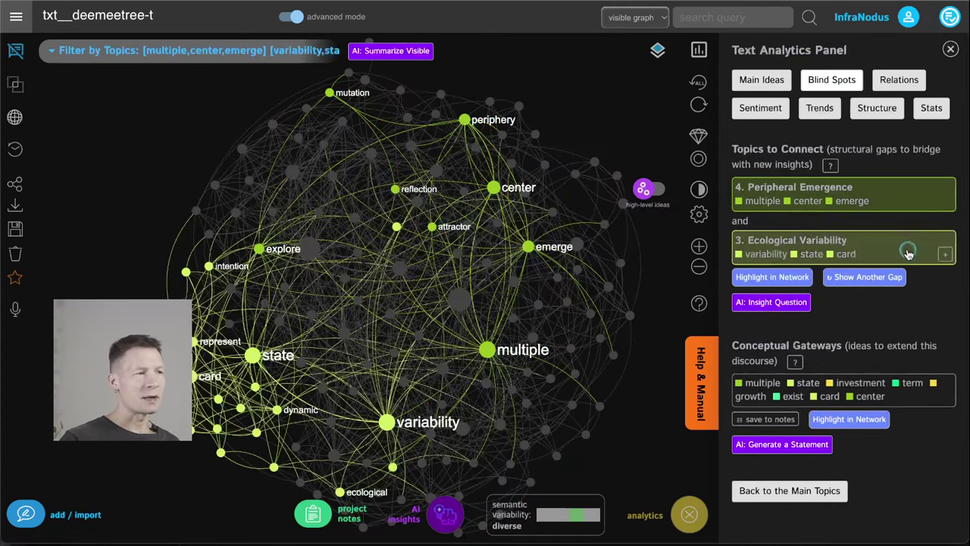
click(902, 193)
click(902, 193)
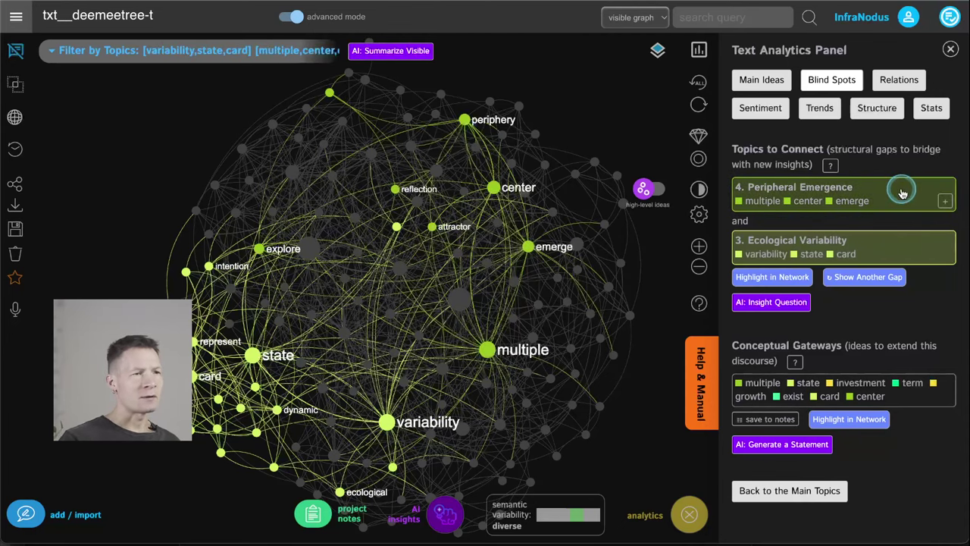
click(902, 192)
click(898, 241)
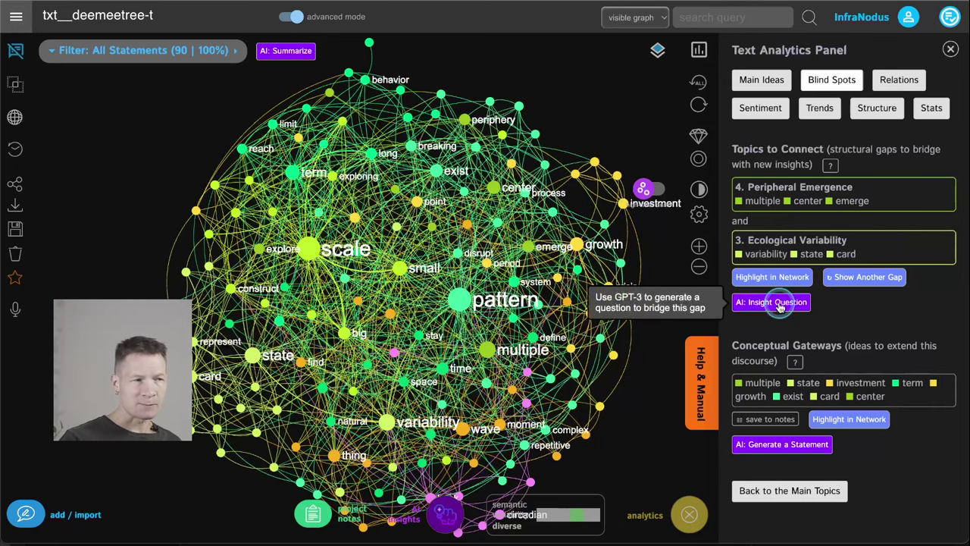
Show the structural gap in the network and select both its topics, "Peripheral Emergence" and "Ecological Variability".
click(789, 277)
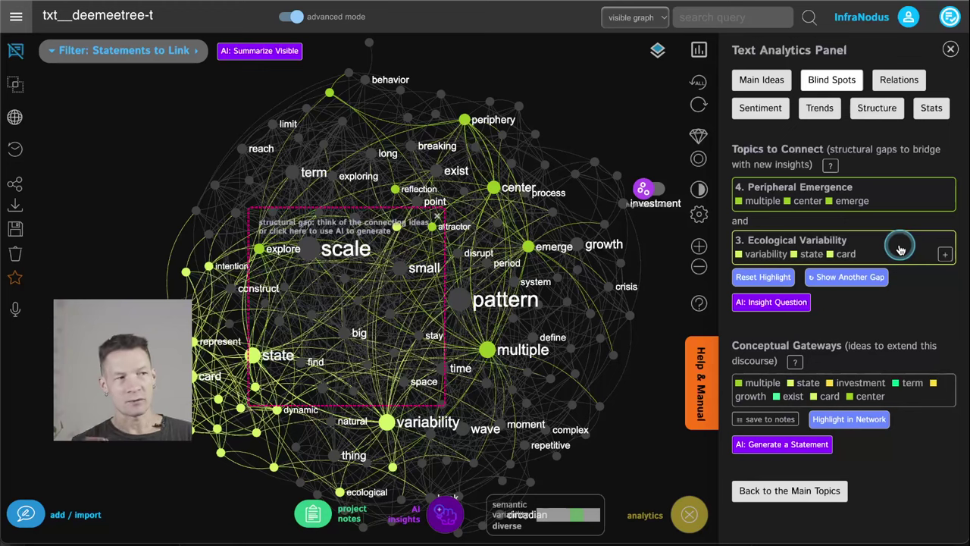
click(872, 195)
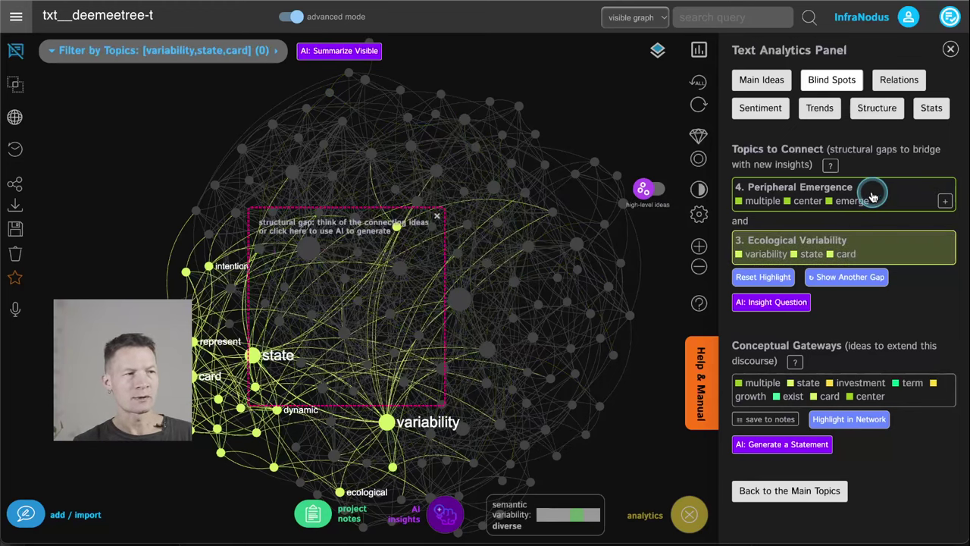
click(871, 195)
click(872, 196)
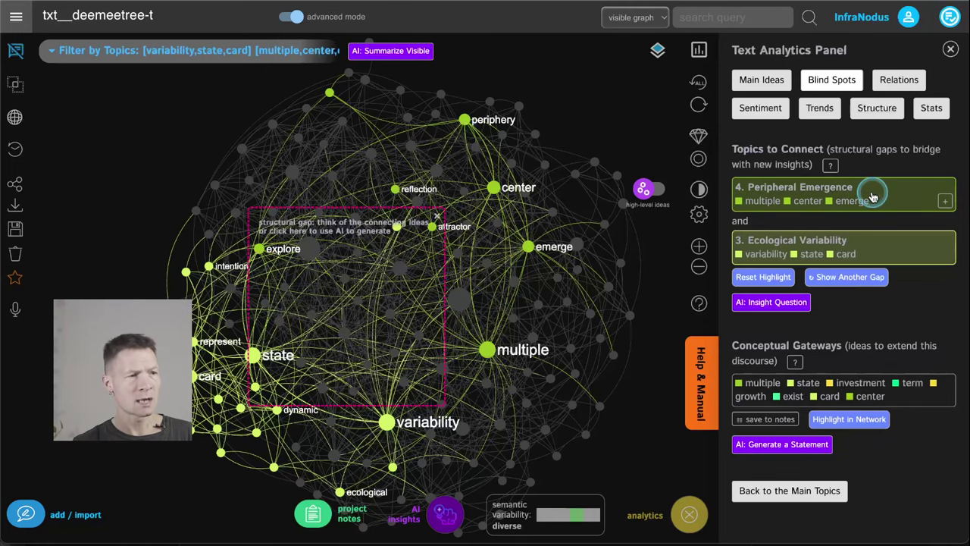
click(883, 247)
click(884, 247)
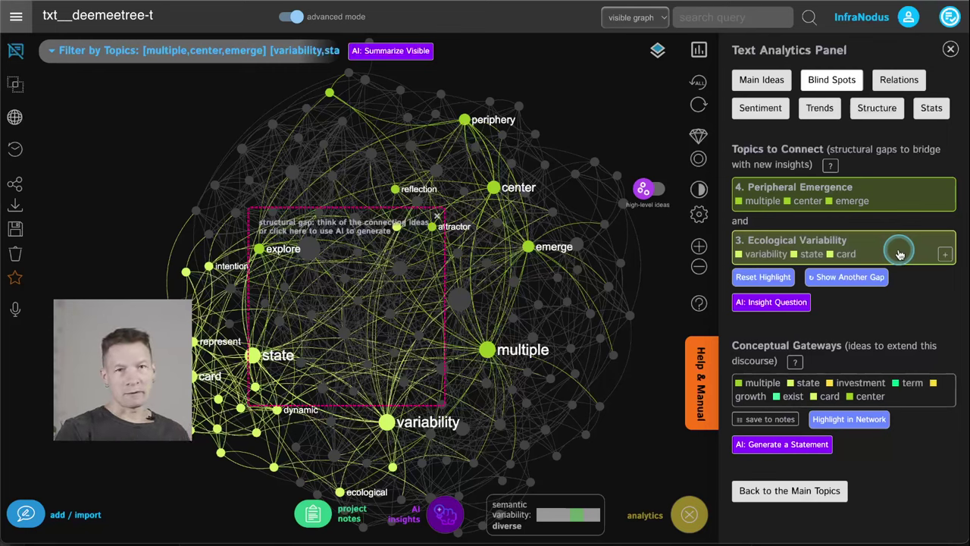
Start a new paragraph in the project notes: "Connection between emerging periphery and ecology. How it works in nature and how it".
click(313, 514)
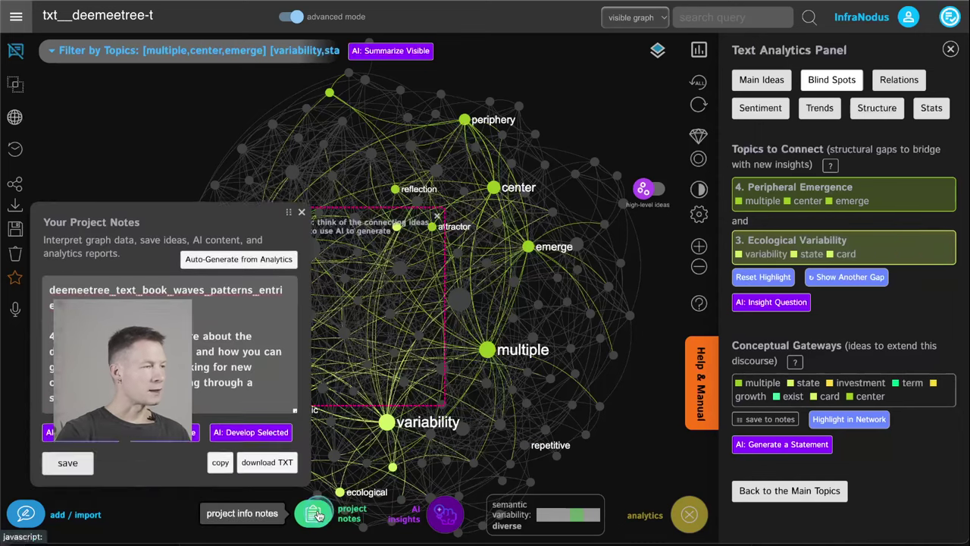
click(193, 396)
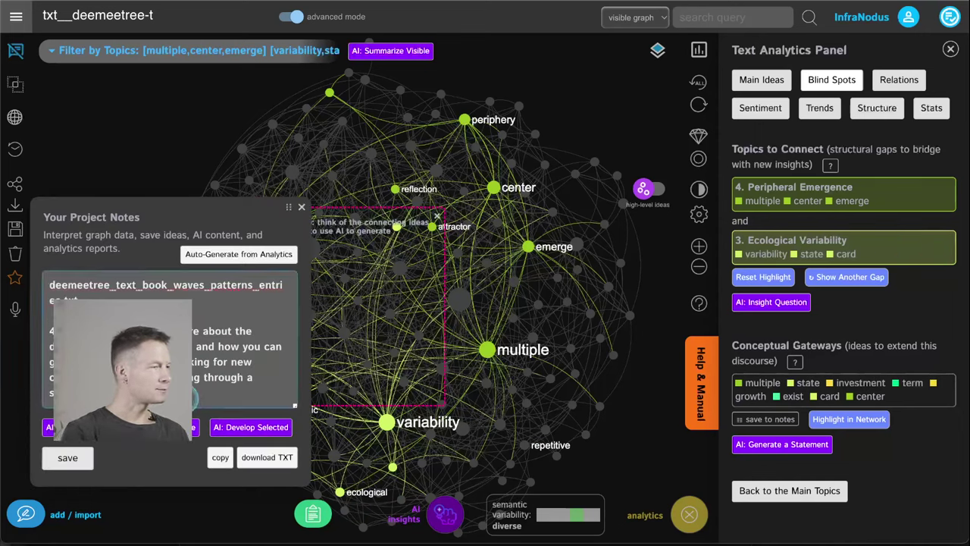
key(Return)
key(Return)
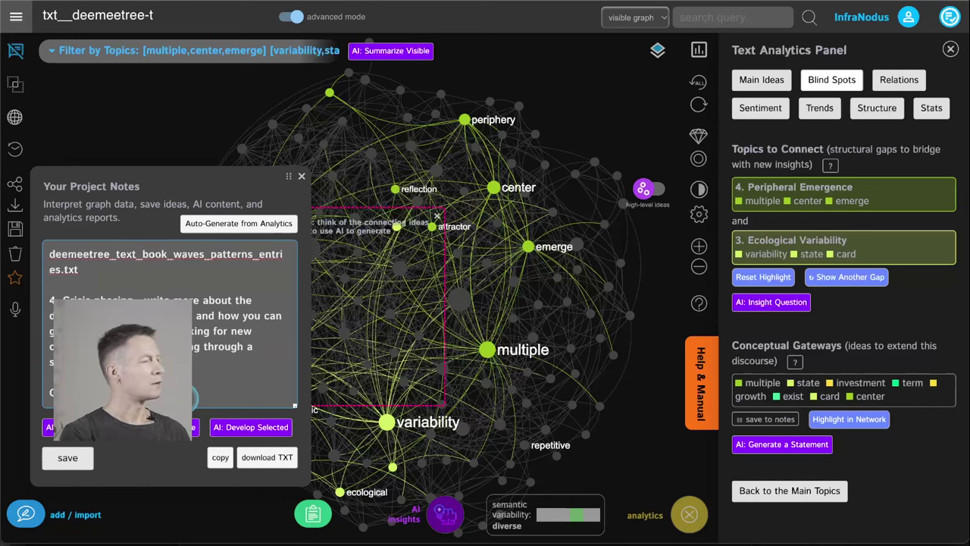
text(eriphery and e)
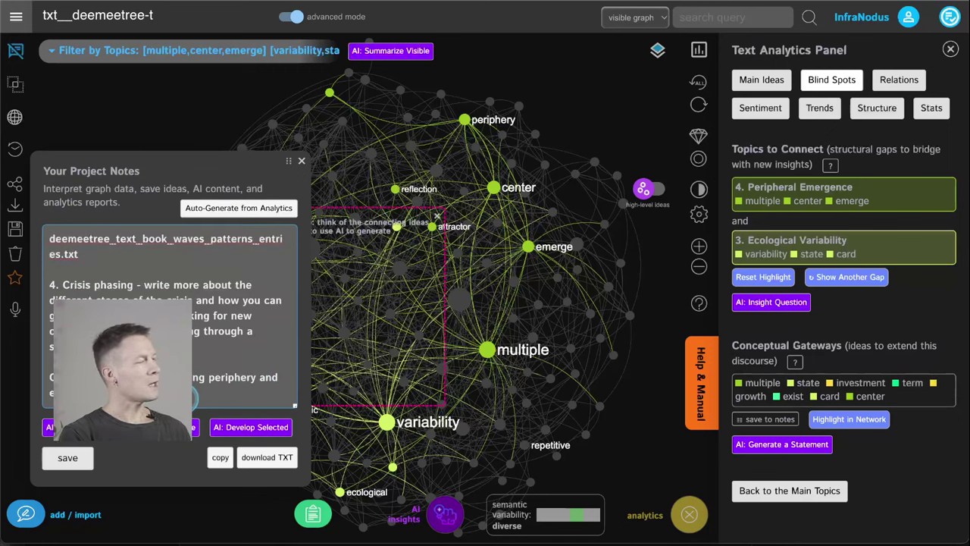
text(e and how it c)
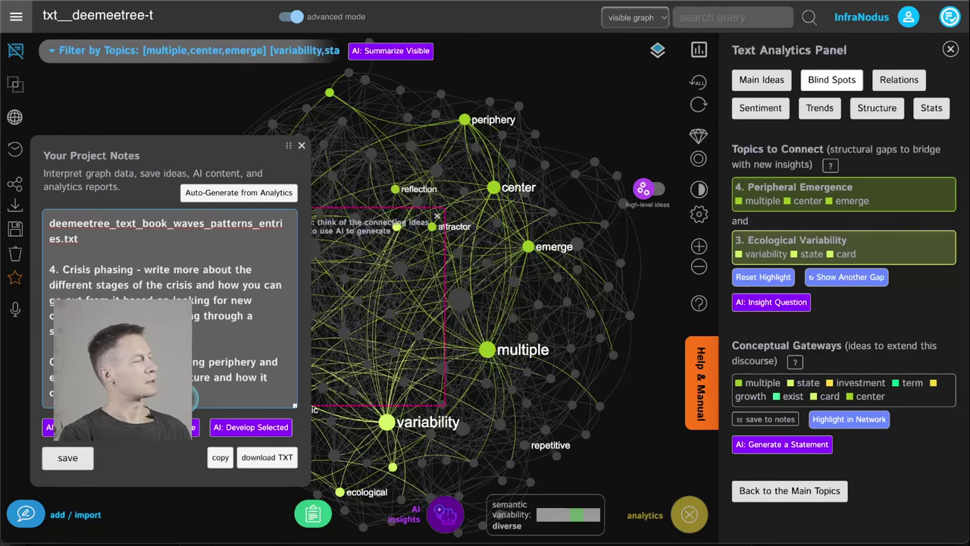
Complete the note with "could be applied in social networks and in cognitive networks (knowledge graphs) as well.", save it and close the notes.
text(tworks a)
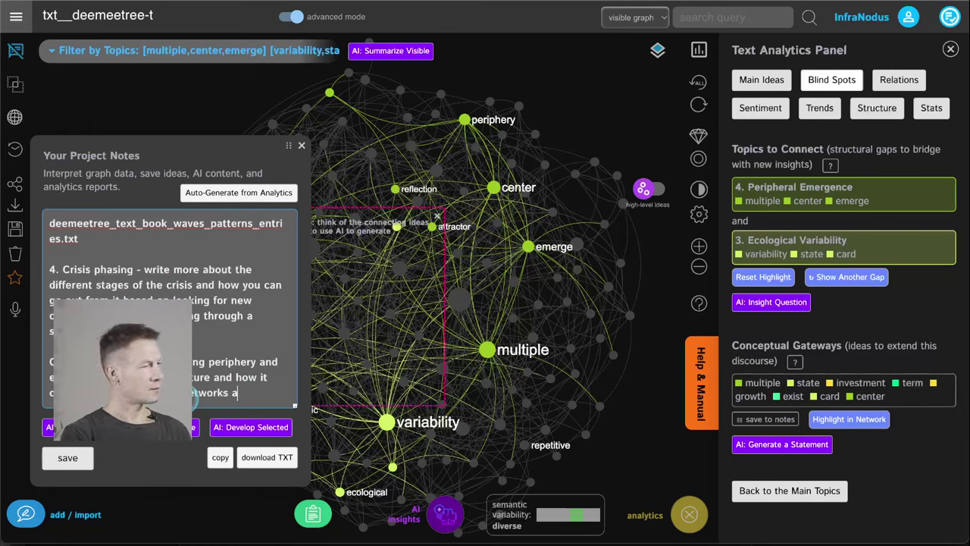
text(nd e)
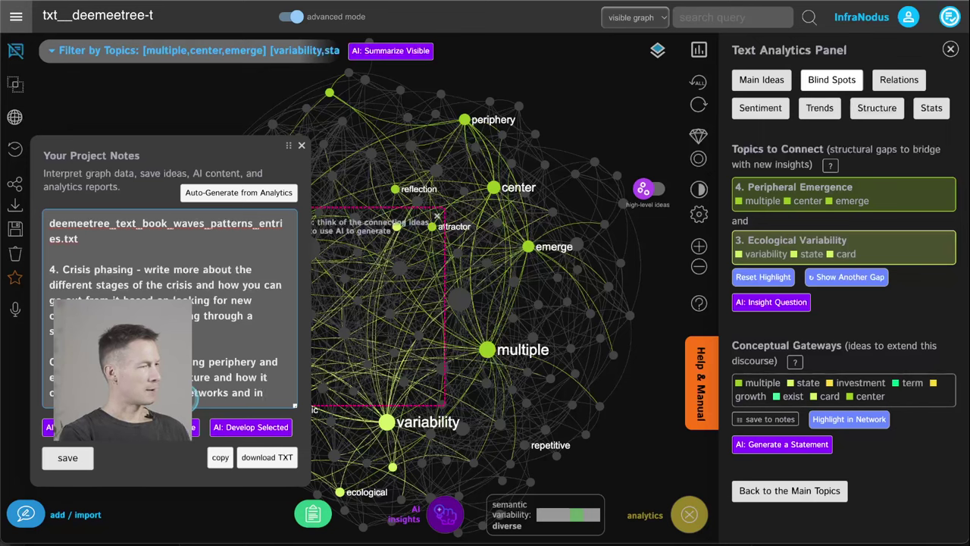
key(BackSpace)
text(in c dge g)
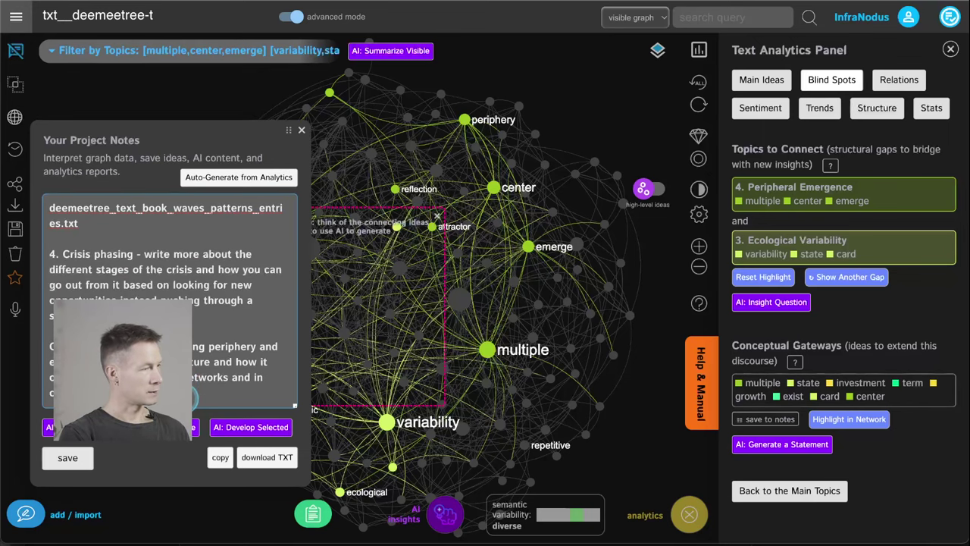
text(raphs) as v)
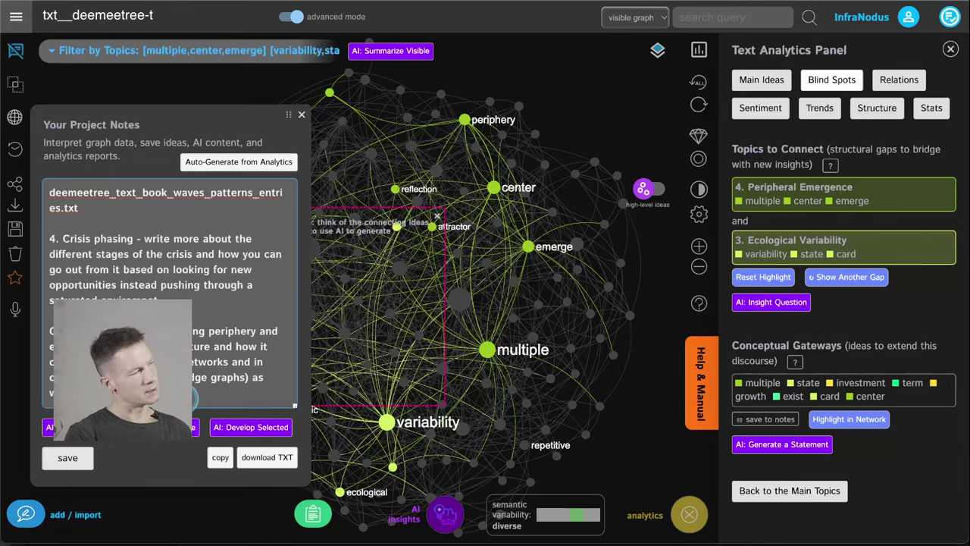
click(67, 458)
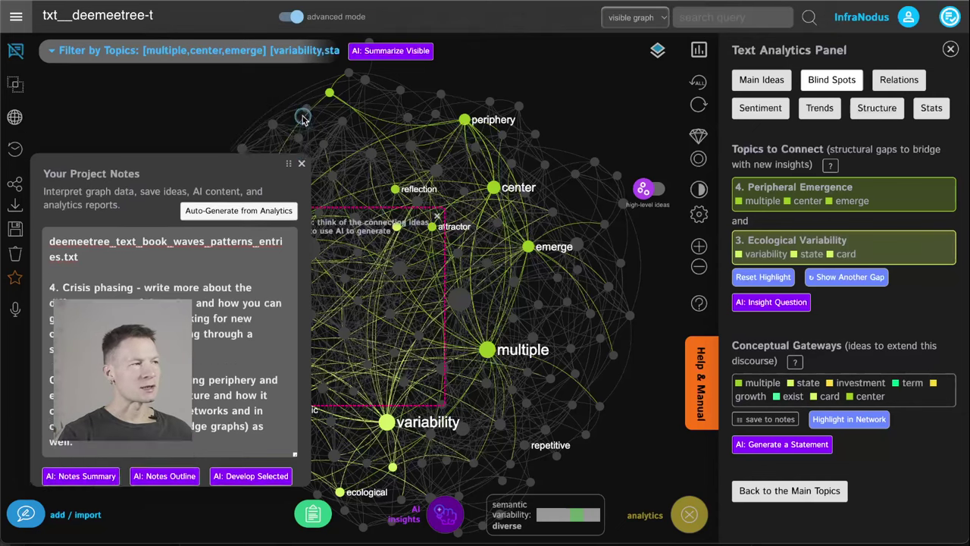
click(302, 117)
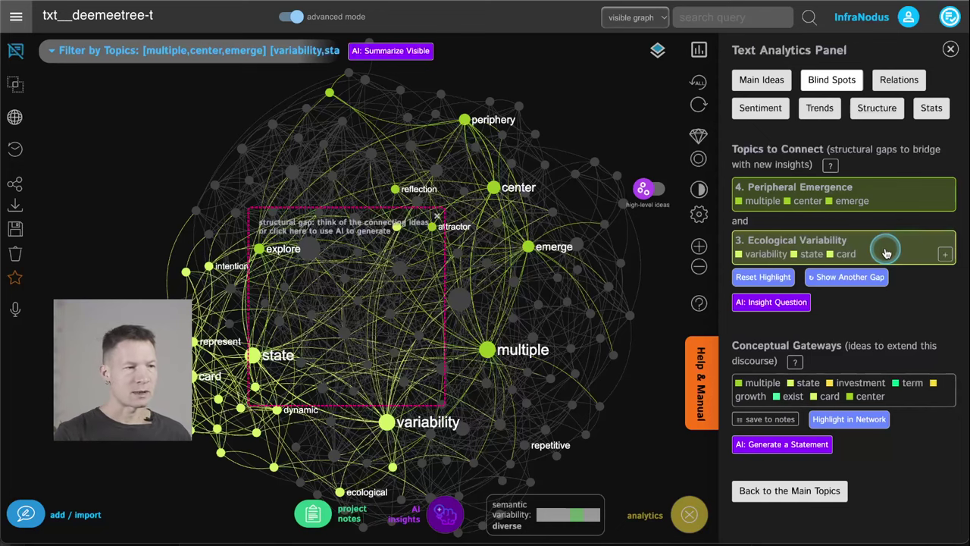
Generate an AI insight question bridging the two gap topics and trim its wording before "reflect an emerging variability".
click(773, 302)
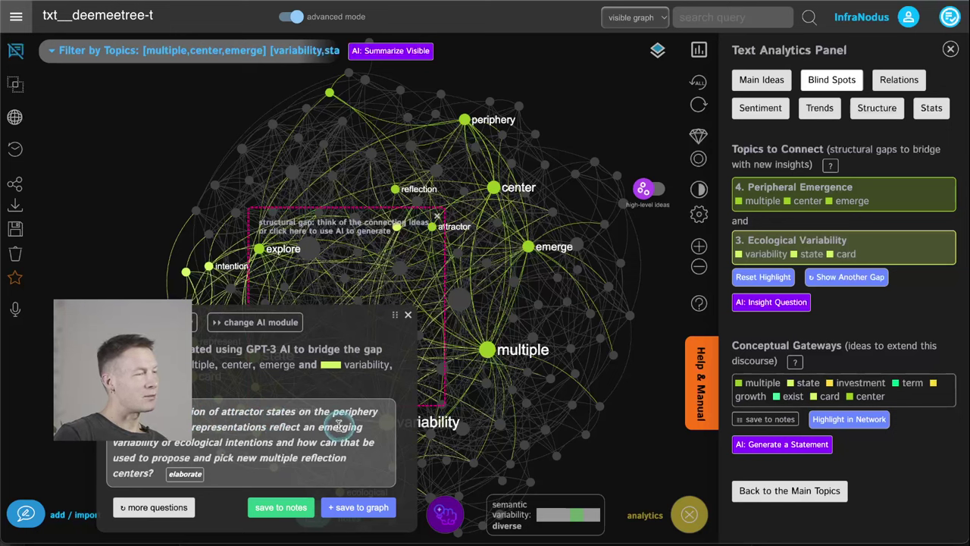
key(ctrl+a)
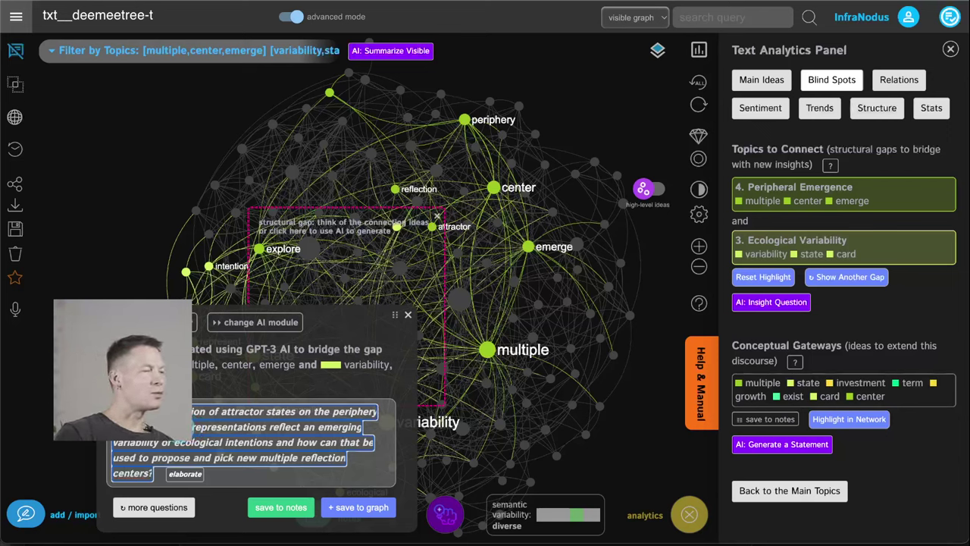
key(BackSpace)
key(BackSpace)
key(BackSpace)
key(BackSpace)
key(BackSpace)
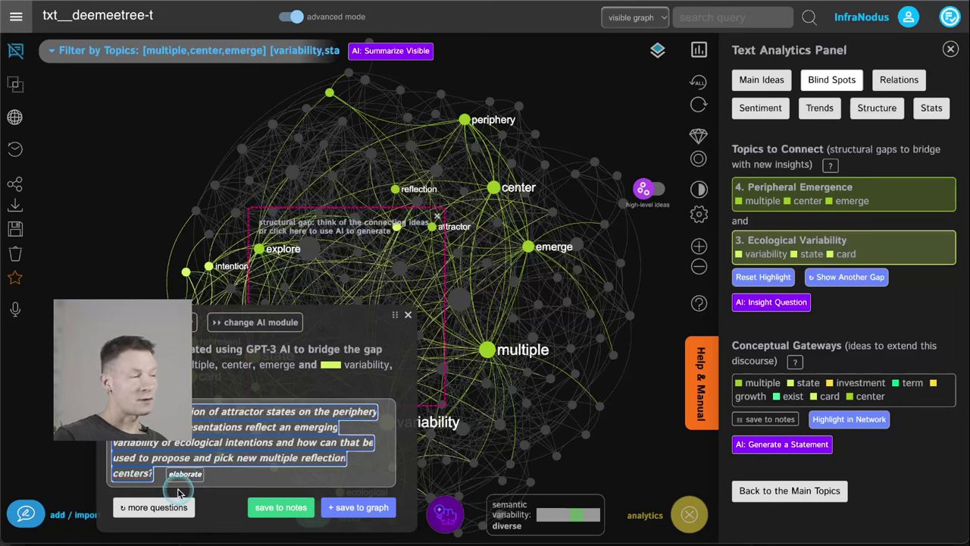
Add the edited insight question to the project notes and save the notes.
click(267, 507)
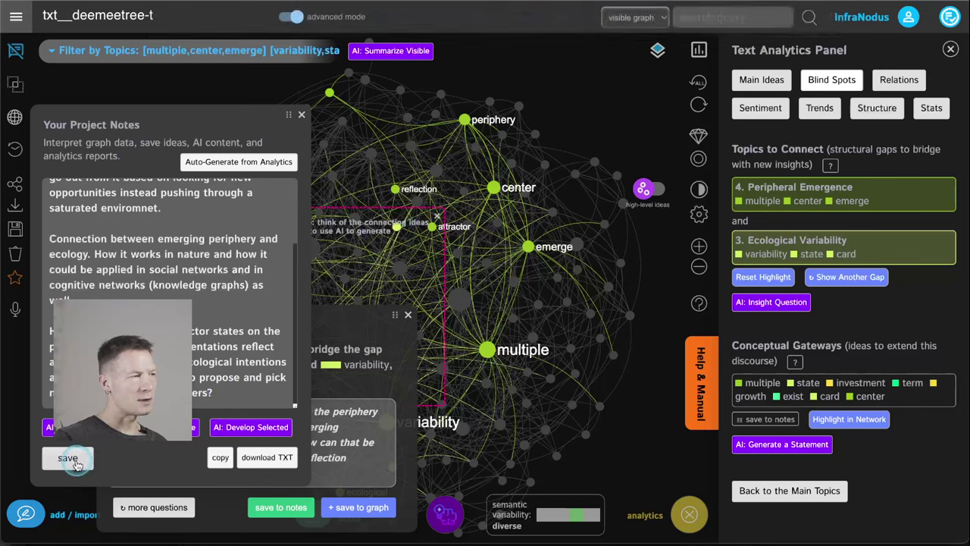
click(76, 464)
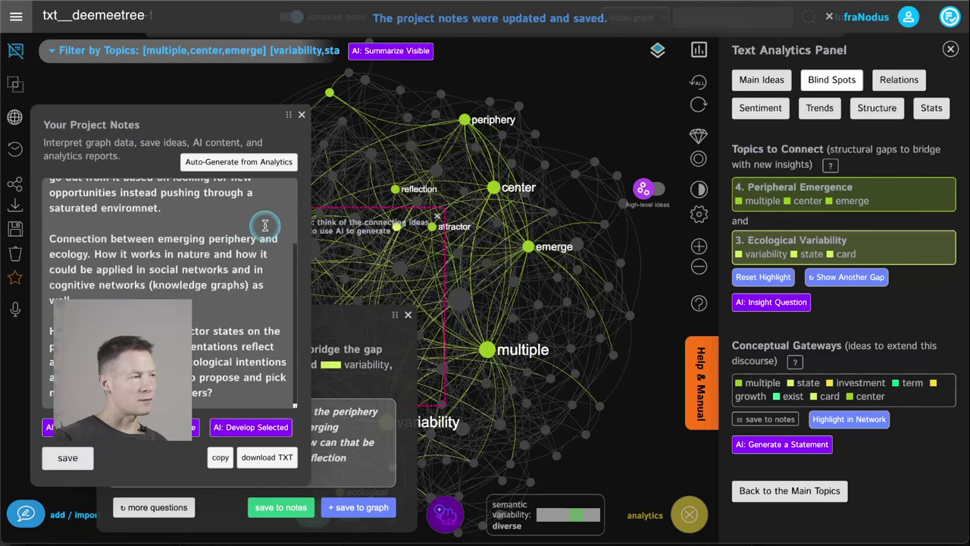
Generate another AI question for the Peripheral Emergence and Ecological Variability gap and save it to the project notes.
click(300, 118)
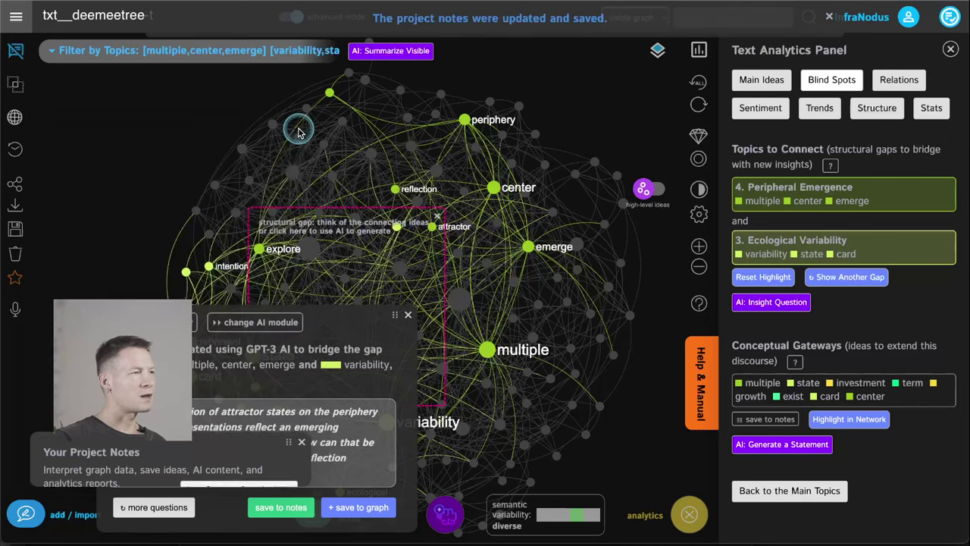
click(152, 508)
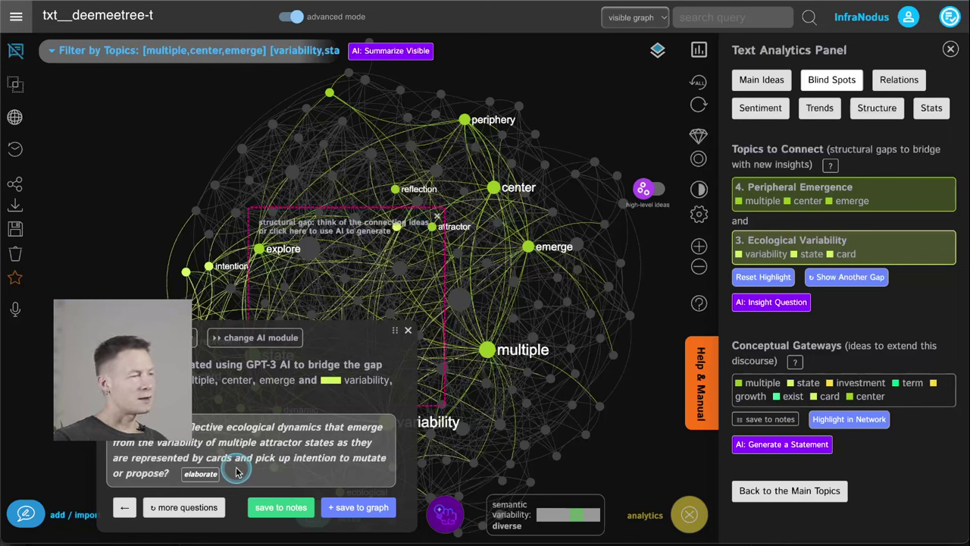
triple_click(199, 455)
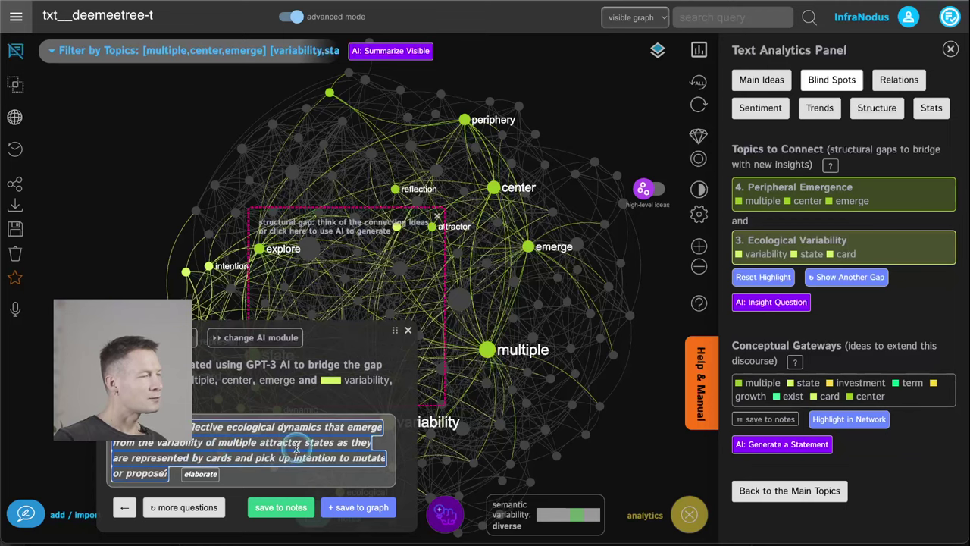
click(285, 506)
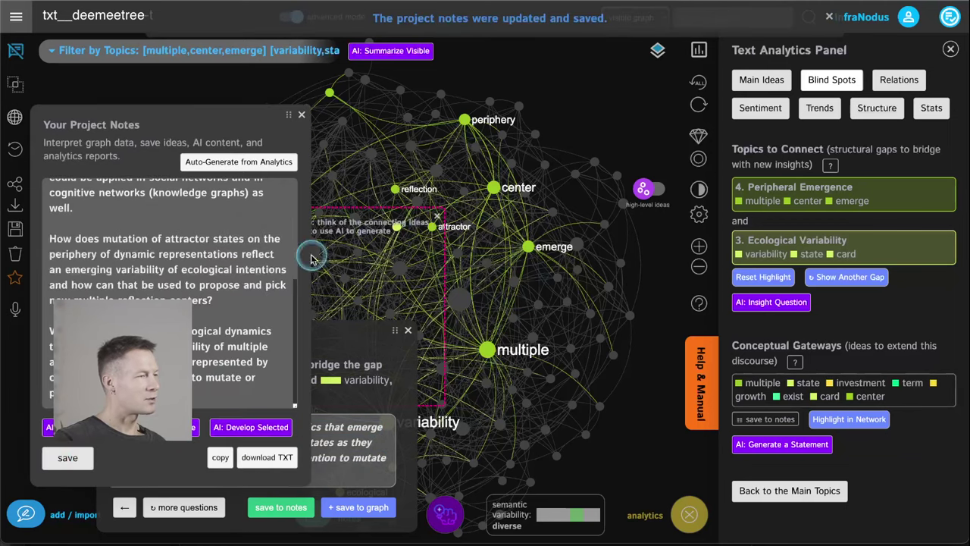
click(301, 116)
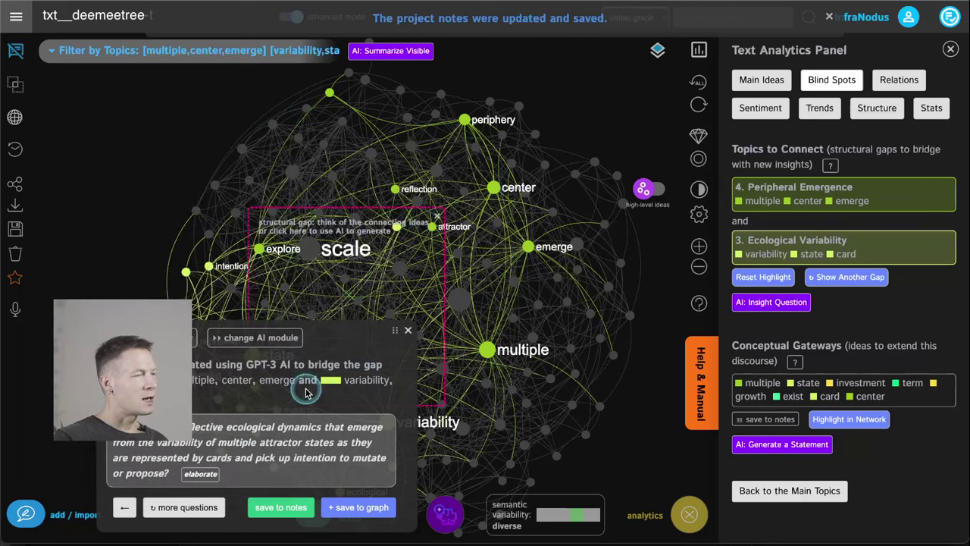
Generate one more insight question, shorten it to end with "through mutation and intention?" and save it to the project notes.
click(158, 507)
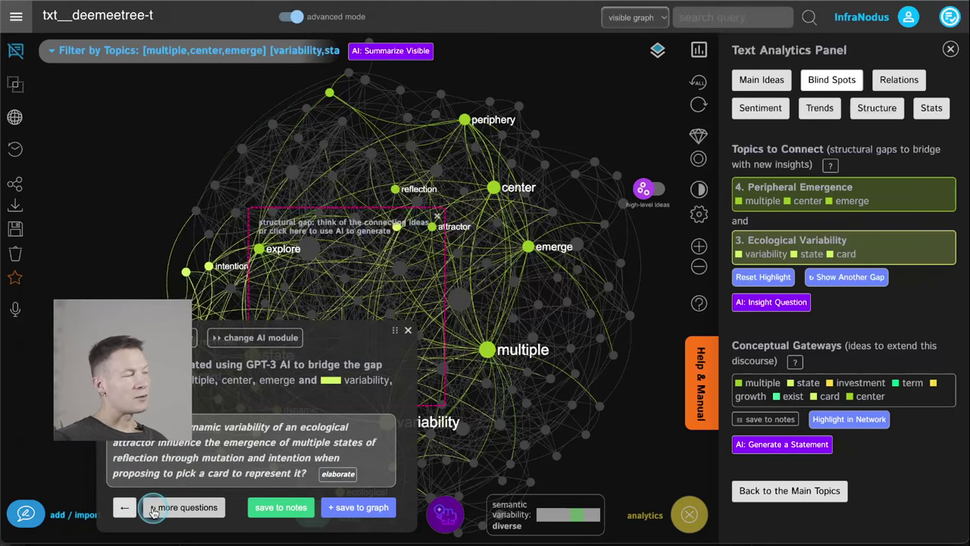
triple_click(297, 446)
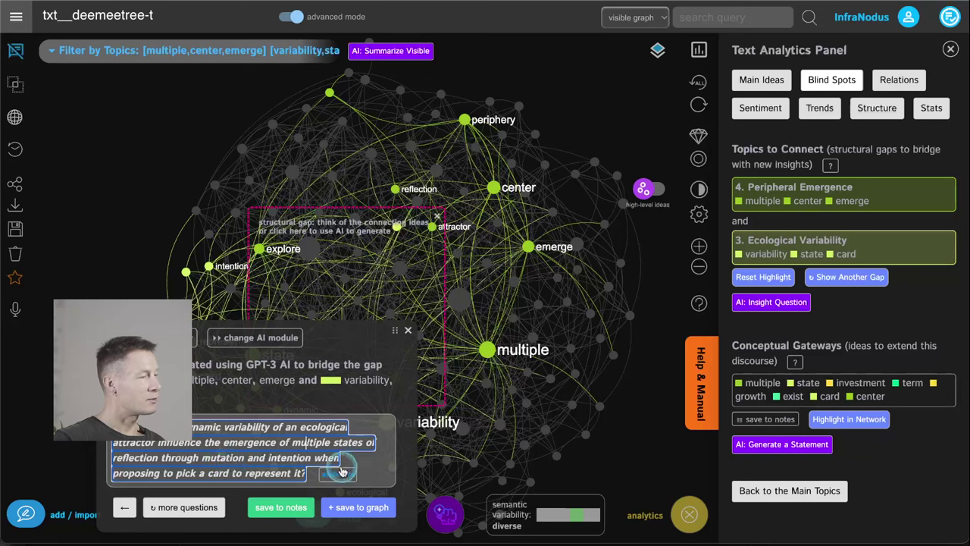
drag(315, 458, 301, 471)
key(BackSpace)
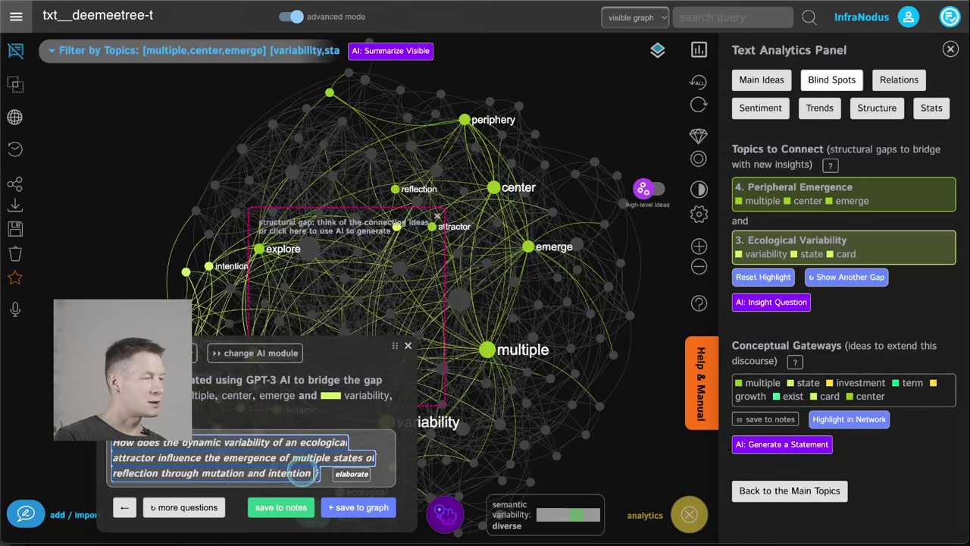
text(?)
click(284, 505)
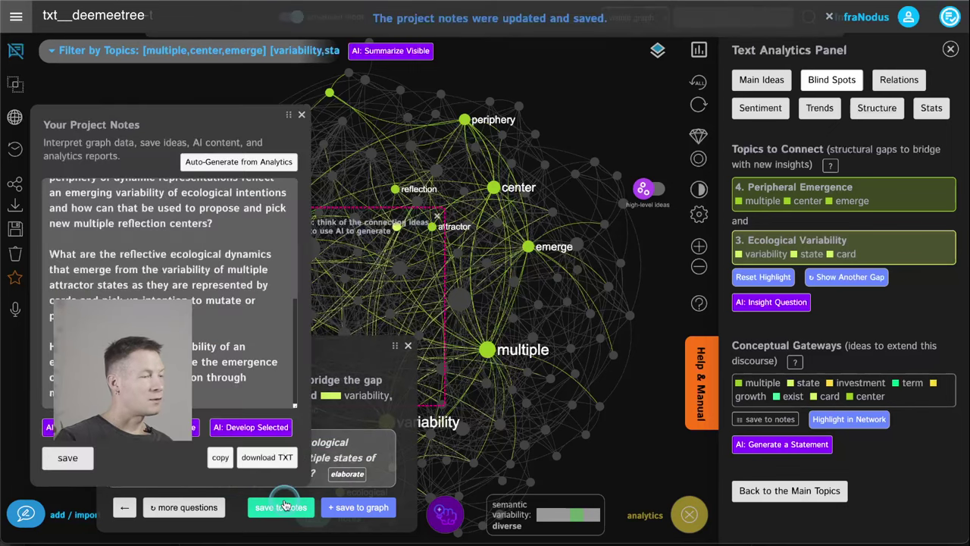
click(300, 117)
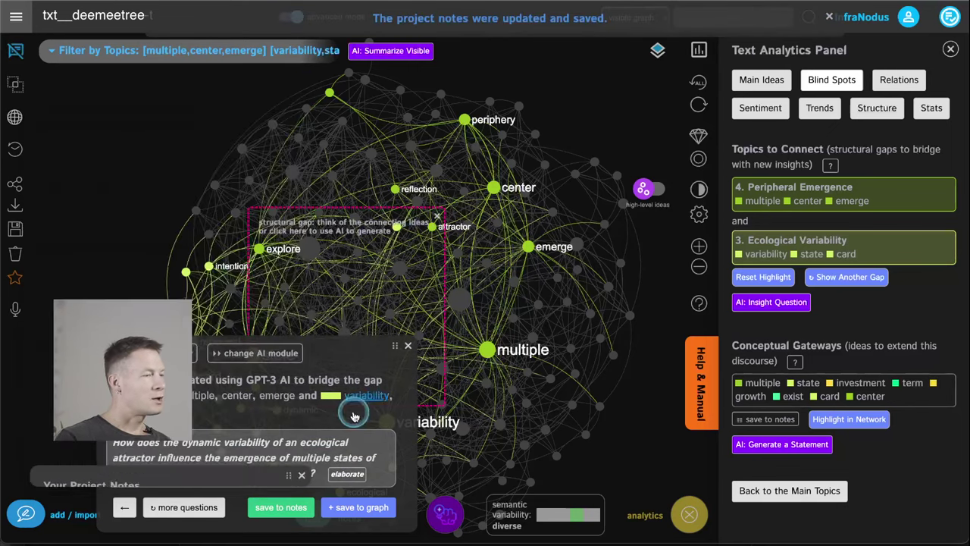
Elaborate on the shortened insight question with the GPT4 Chat module.
click(350, 471)
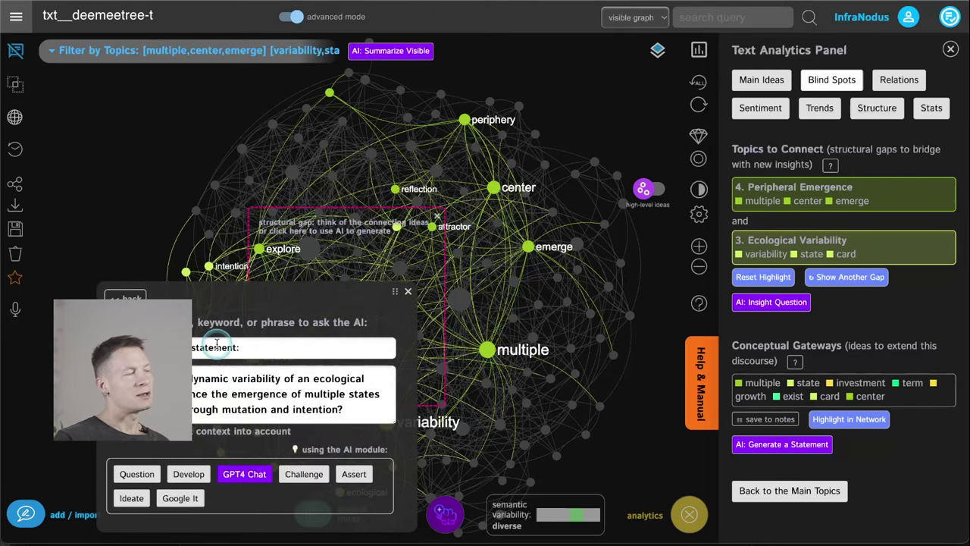
click(243, 476)
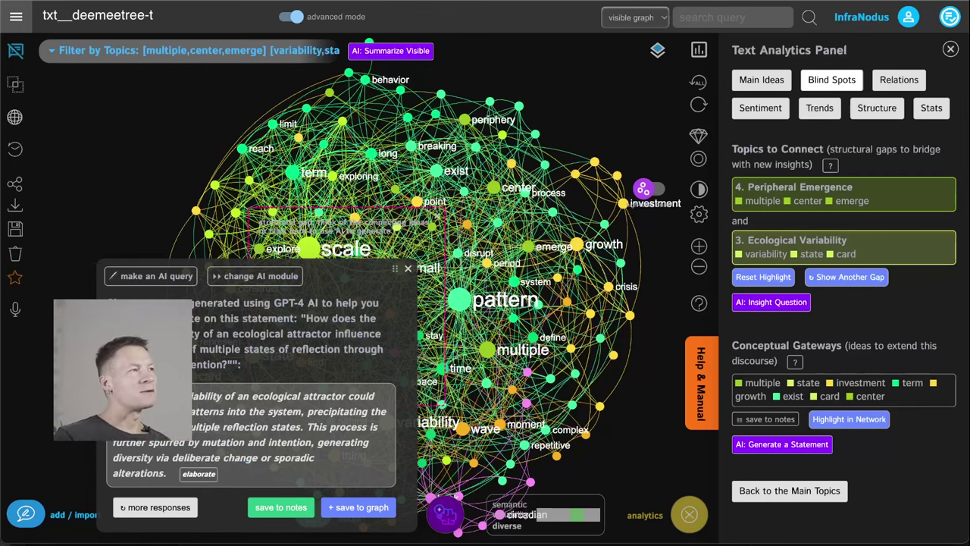
Switch to the ChatGPT conversation and copy the "Patterns in Nature and Human Behavior" paragraph from the list of themes.
click(164, 11)
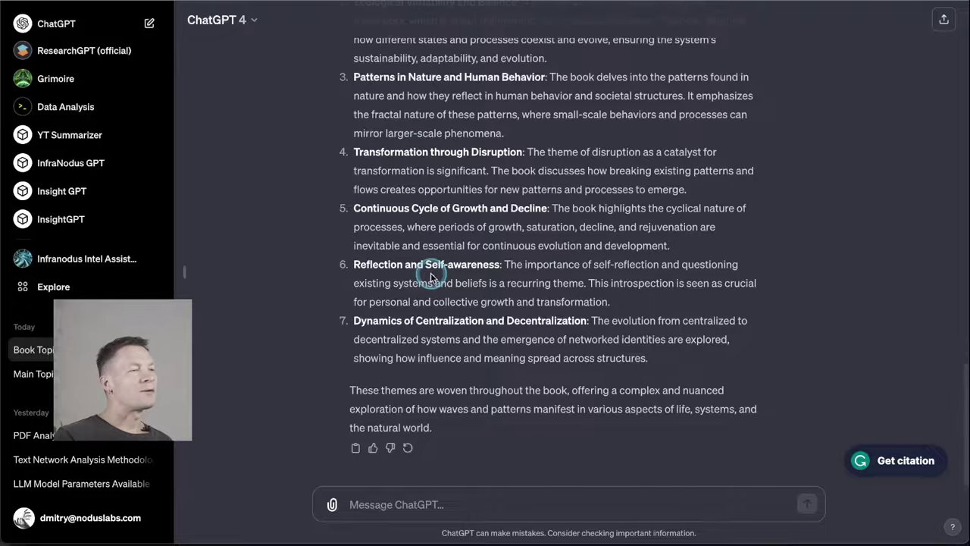
scroll(492, 288, up, 2)
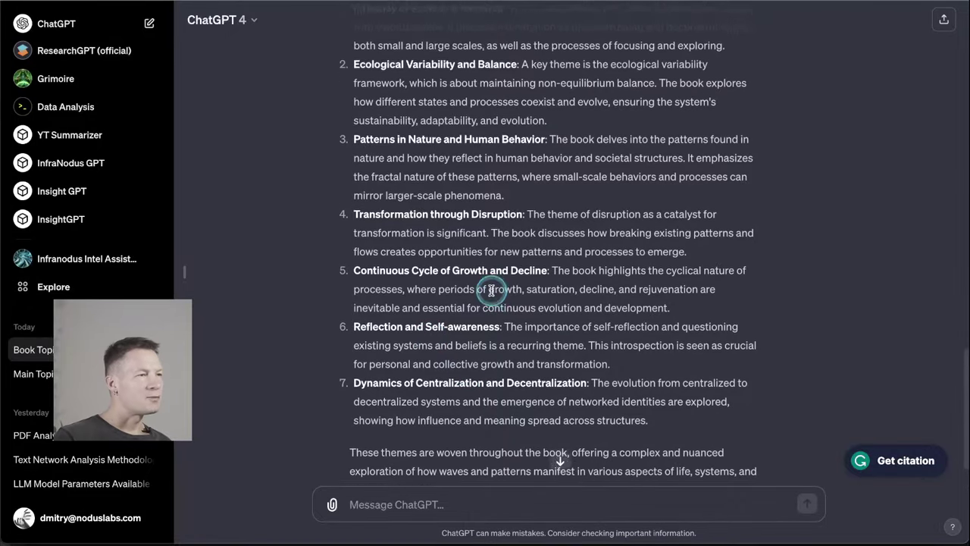
scroll(472, 269, up, 1)
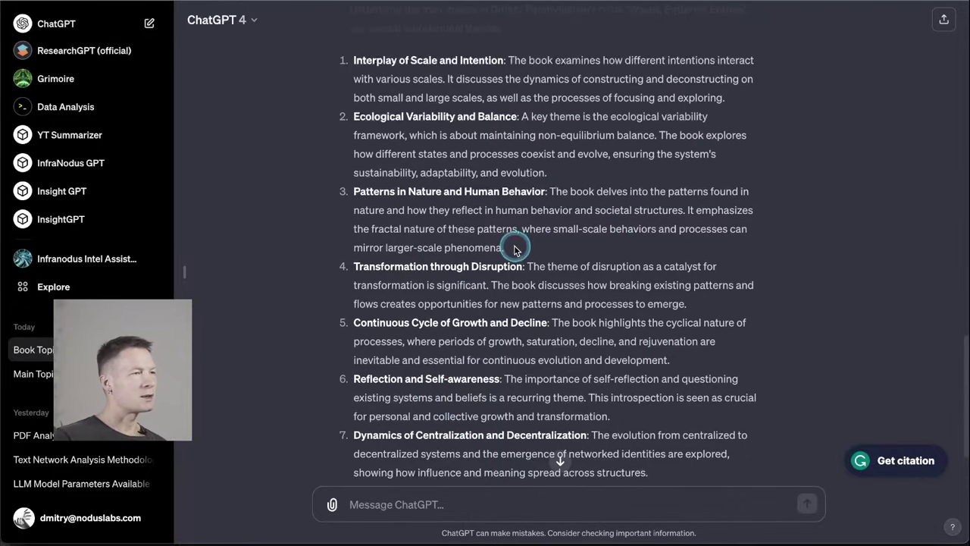
drag(518, 248, 344, 194)
key(ctrl+c)
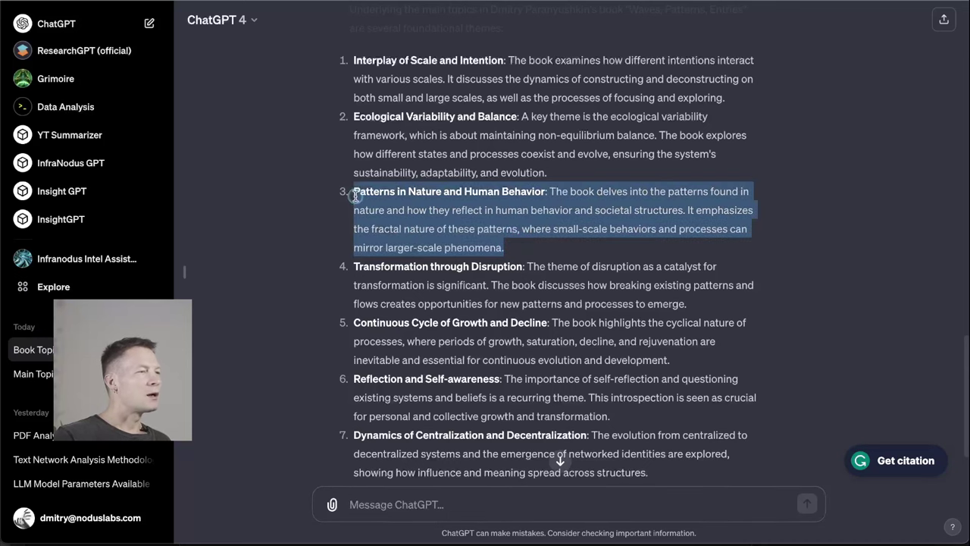
Ask ChatGPT "Tell me more:" followed by the copied paragraph on patterns in nature and human behavior.
click(386, 500)
text(Tel)
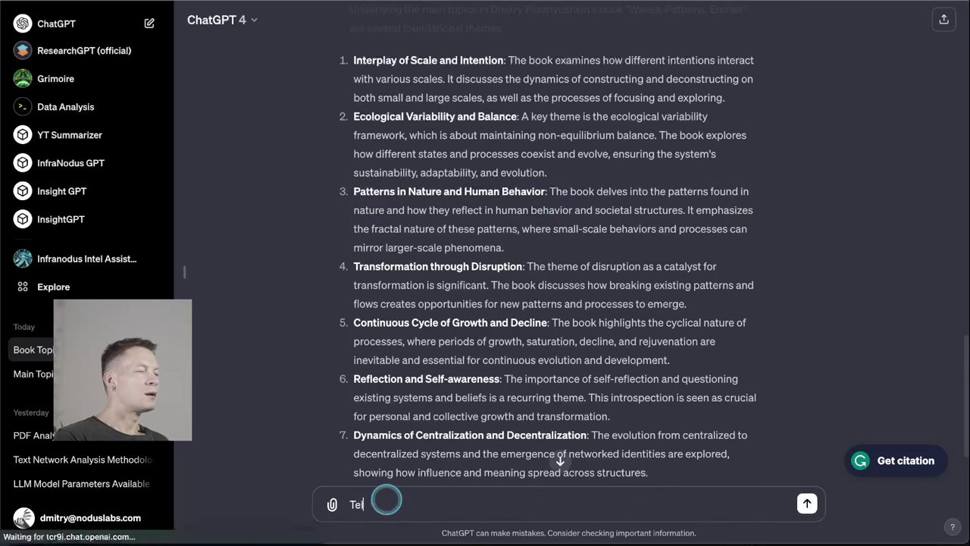
text(l me more:)
key(ctrl+v)
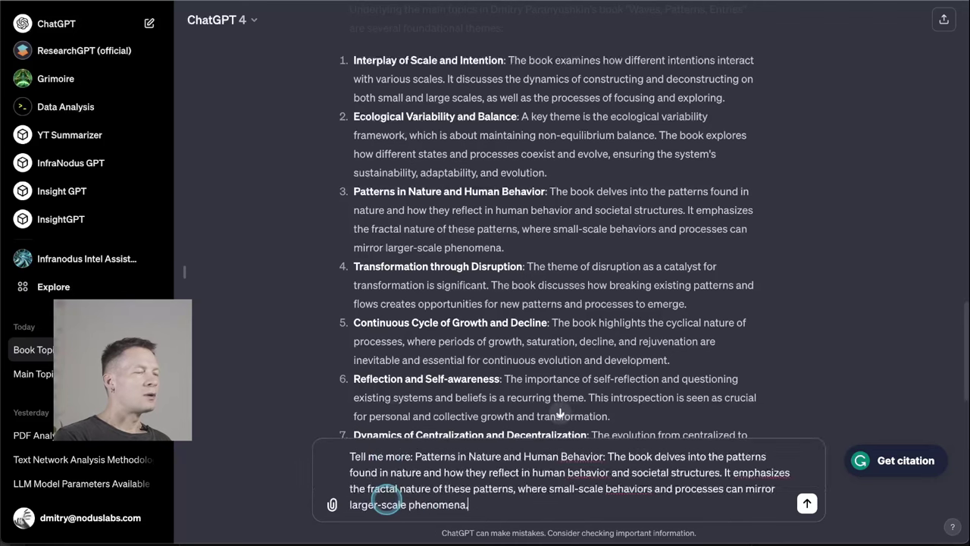
key(Return)
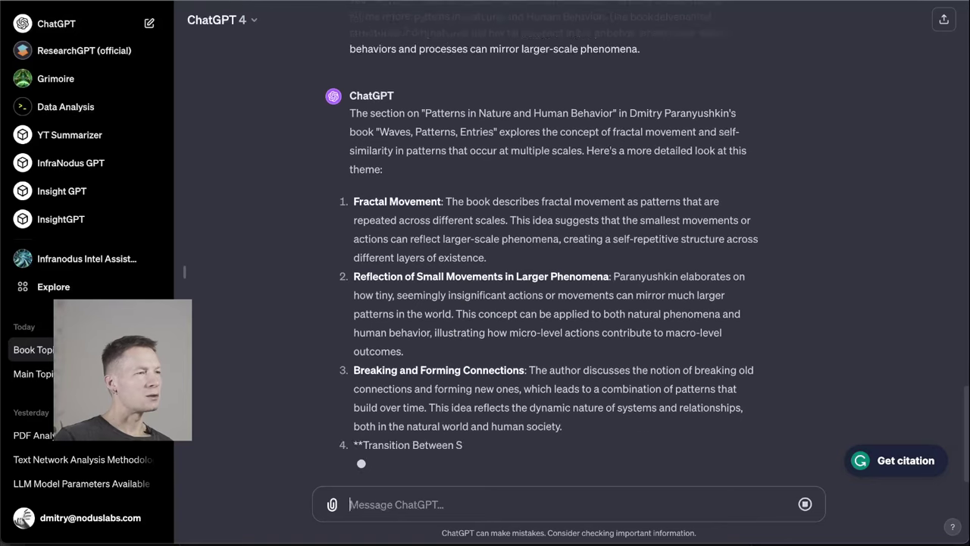
Return to InfraNodus, save the GPT-4 response to the project notes, and close the notes and AI windows.
click(114, 1)
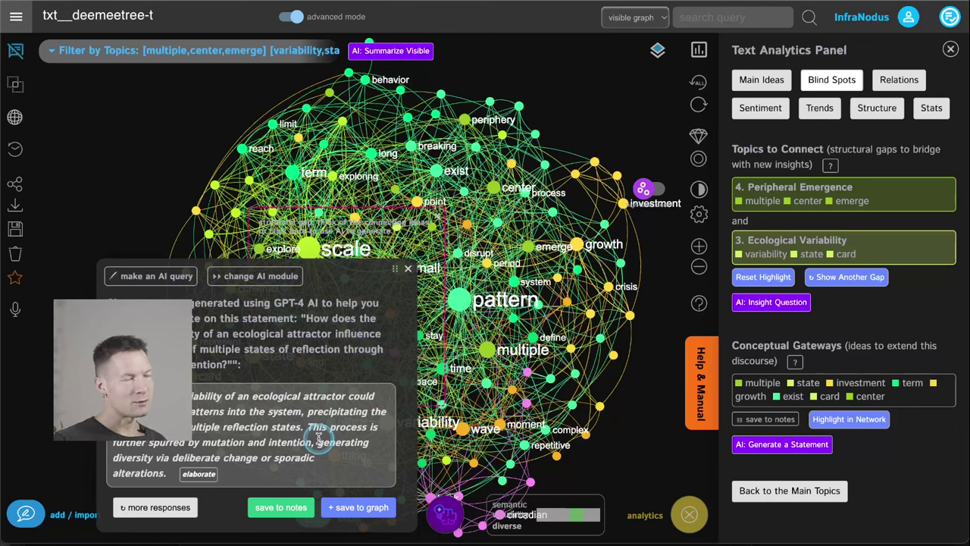
click(296, 509)
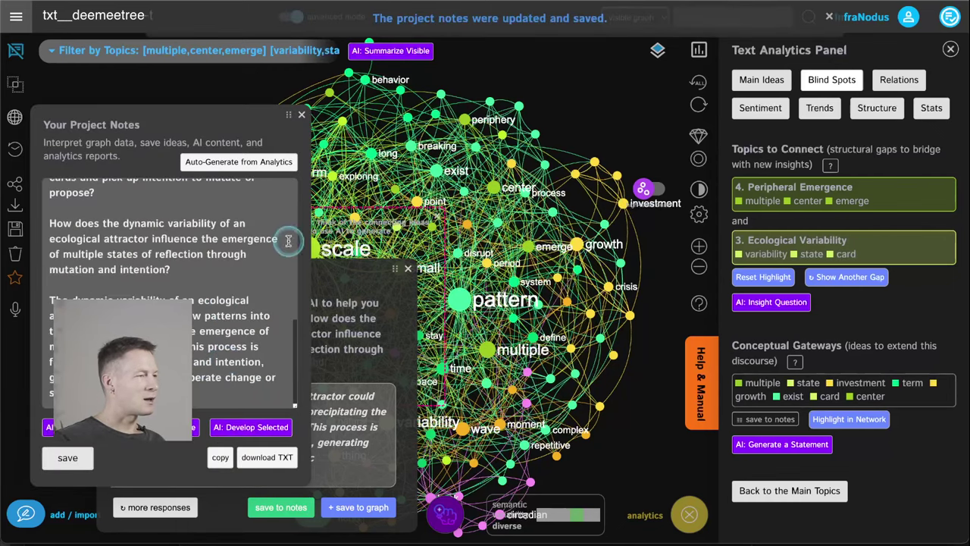
click(302, 115)
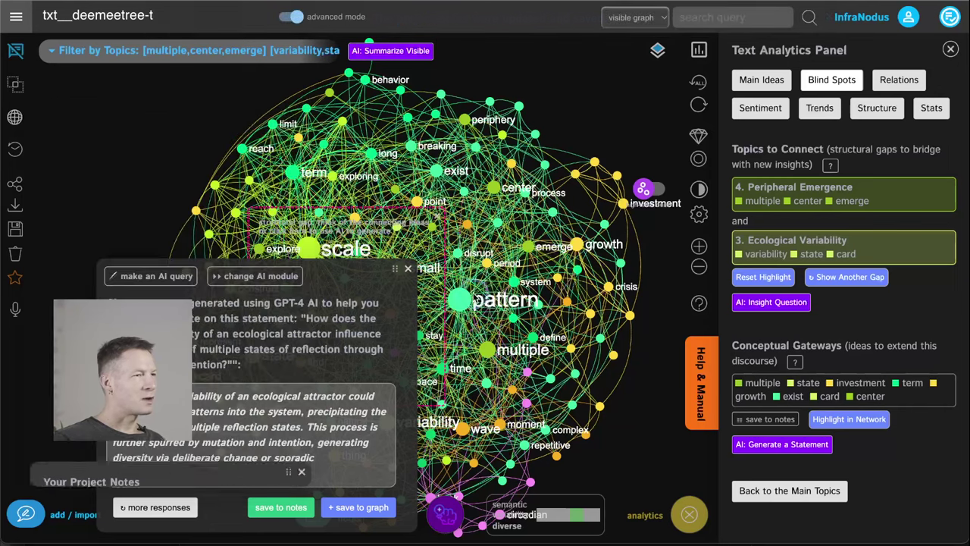
click(407, 268)
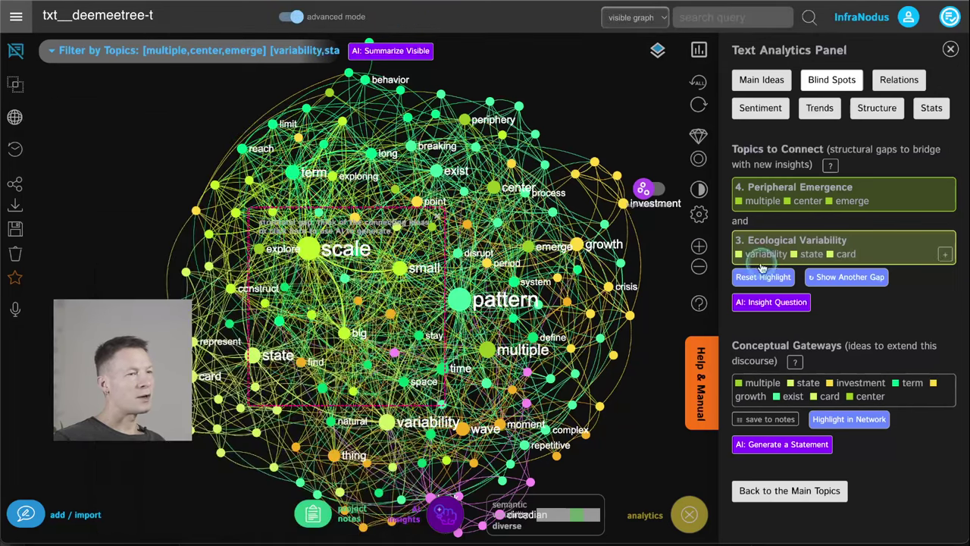
Clear the topic filter and highlight the gap between Peripheral Emergence and Ecological Variability again with the statements hidden.
click(869, 242)
click(897, 236)
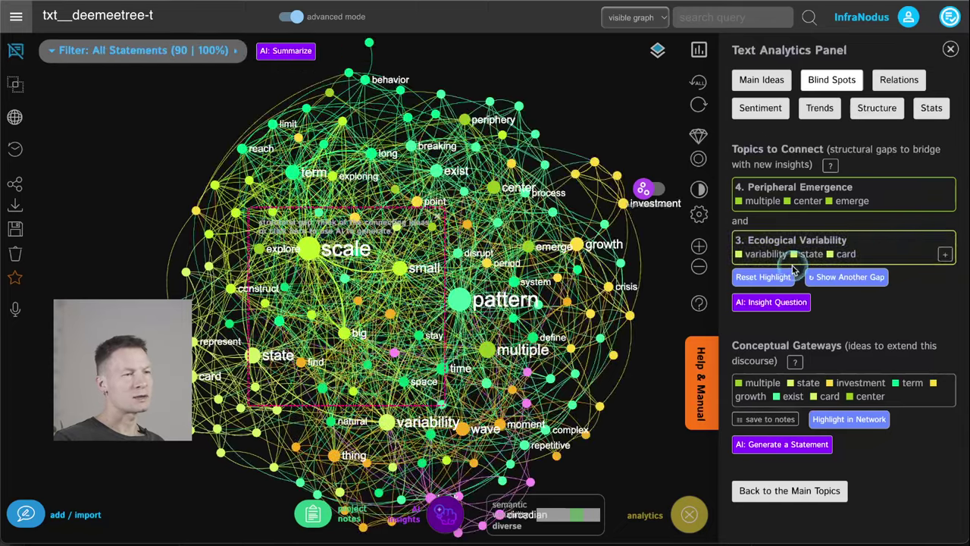
click(763, 276)
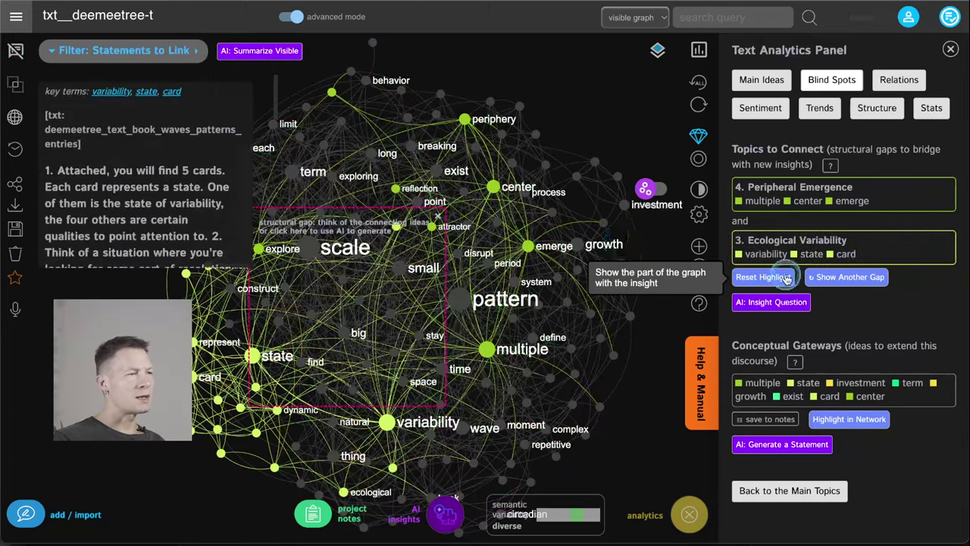
click(15, 50)
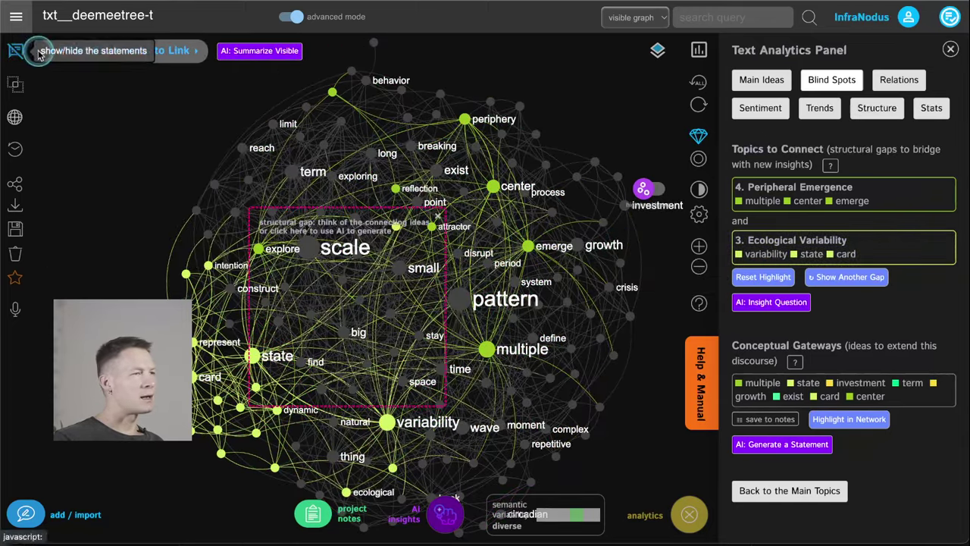
Show the high-level topic names on the graph and cycle through the structural gaps to Wave Alignment and Peripheral Emergence.
click(852, 278)
click(848, 280)
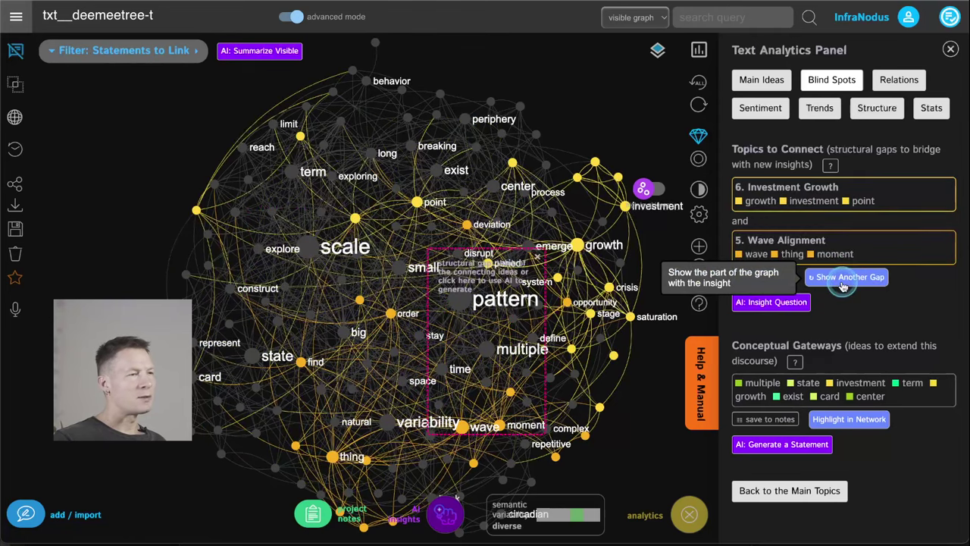
click(842, 278)
click(842, 278)
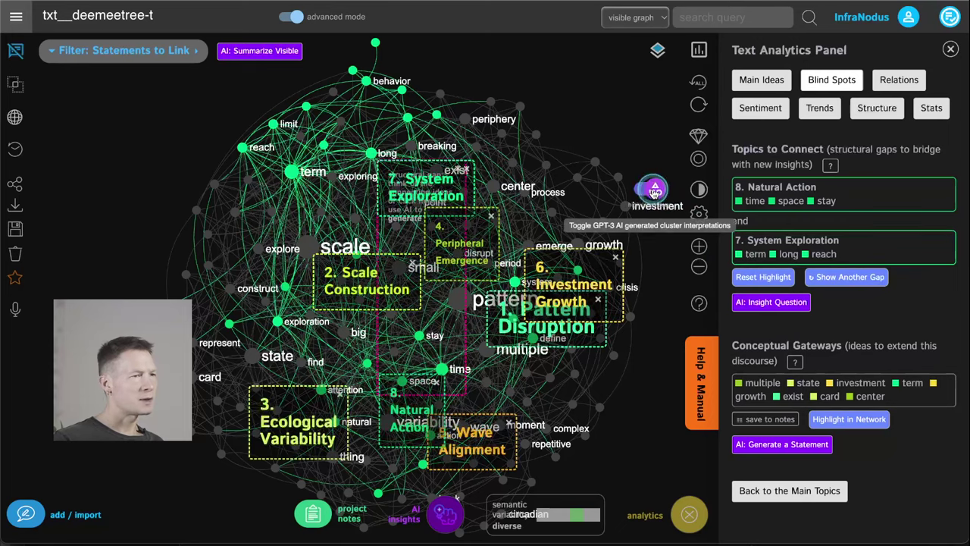
click(840, 277)
click(849, 278)
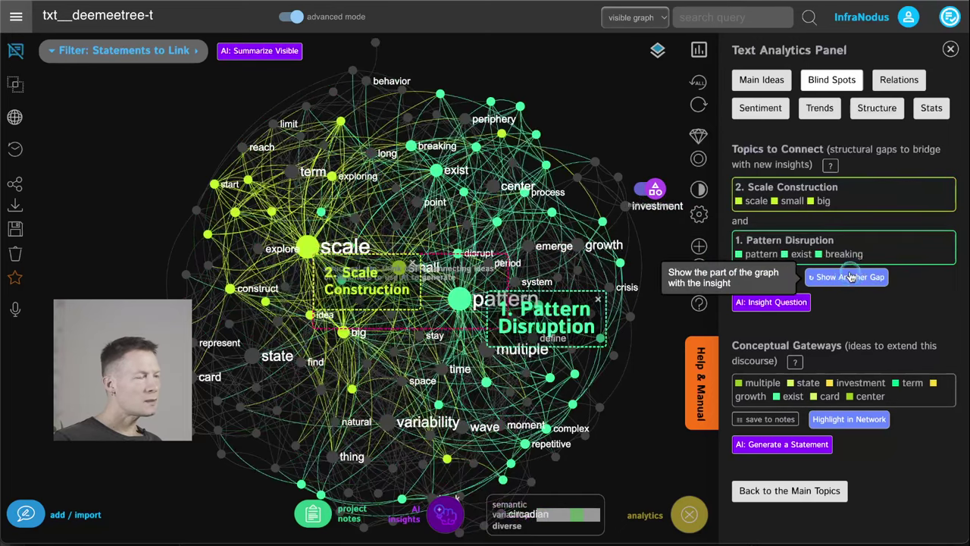
click(850, 278)
click(851, 278)
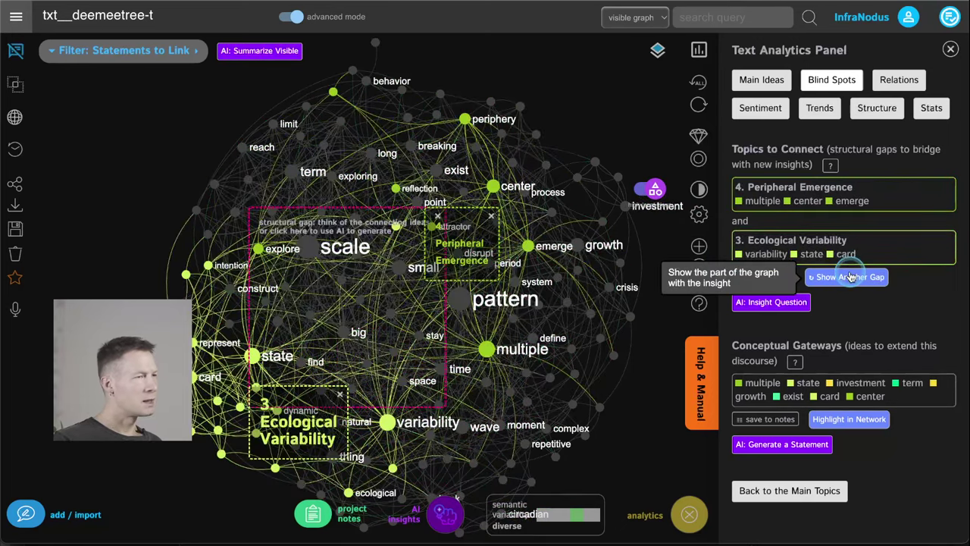
click(851, 277)
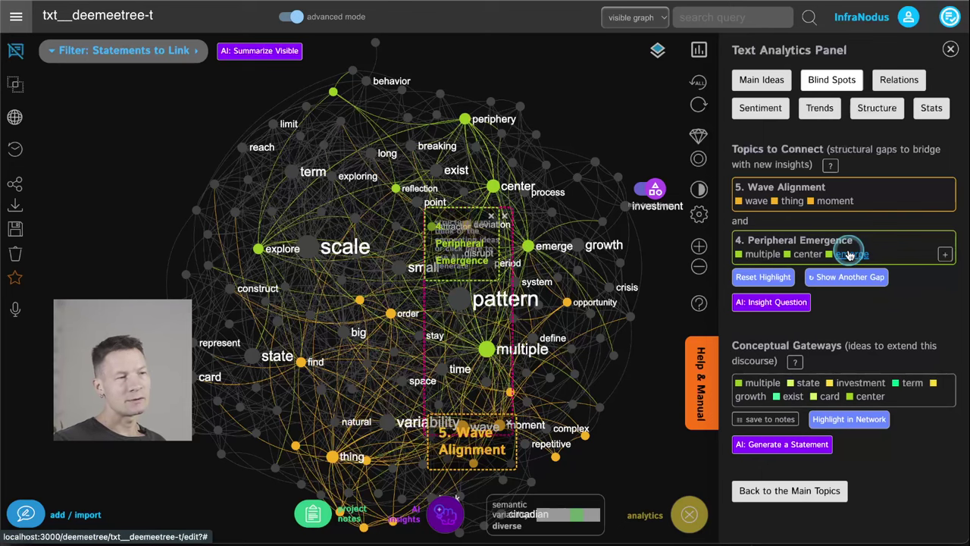
Elaborate on an AI insight question for this gap with GPT4 Chat and save the response to the project notes.
click(770, 302)
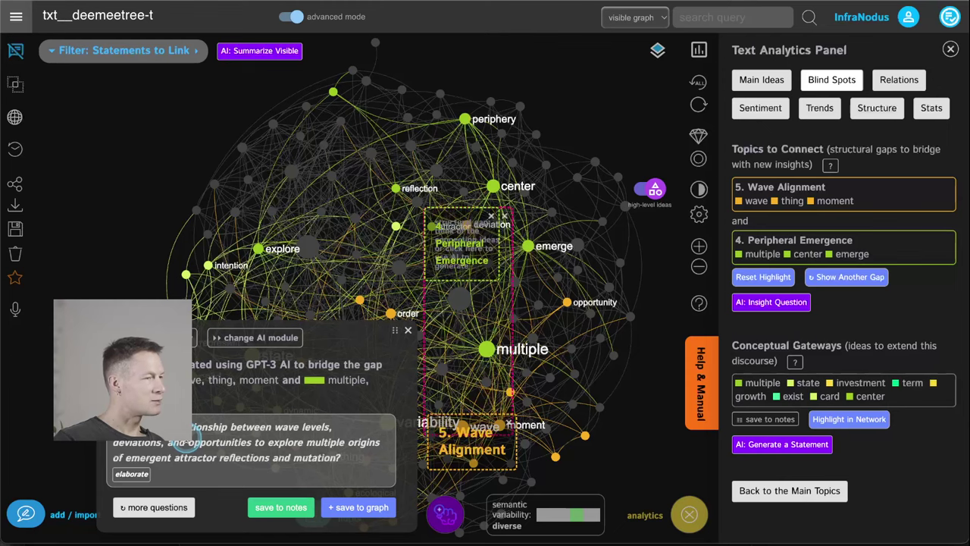
click(132, 476)
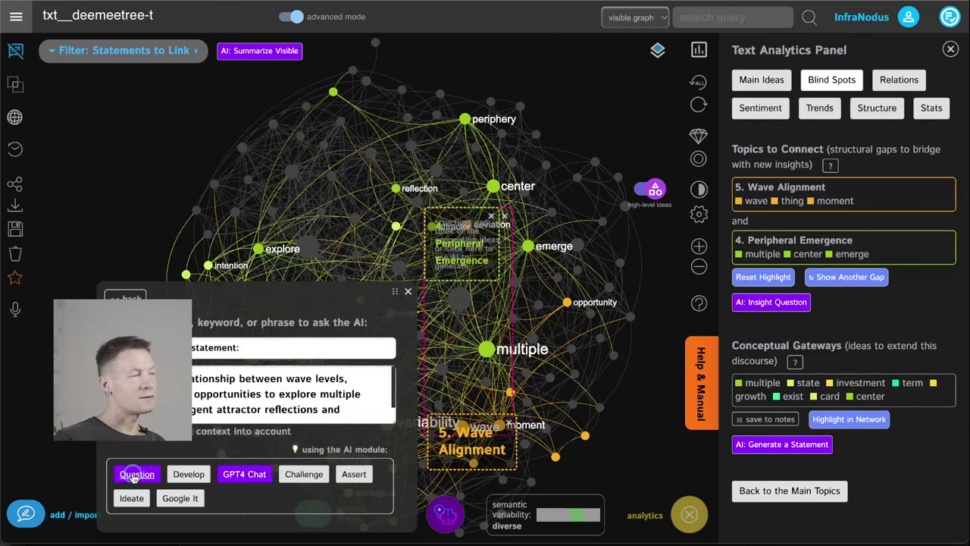
click(244, 472)
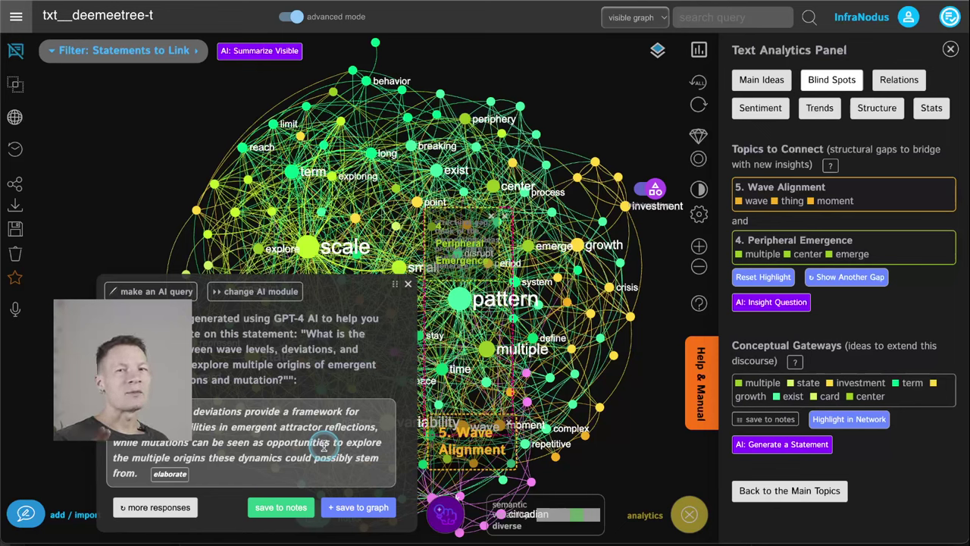
click(282, 507)
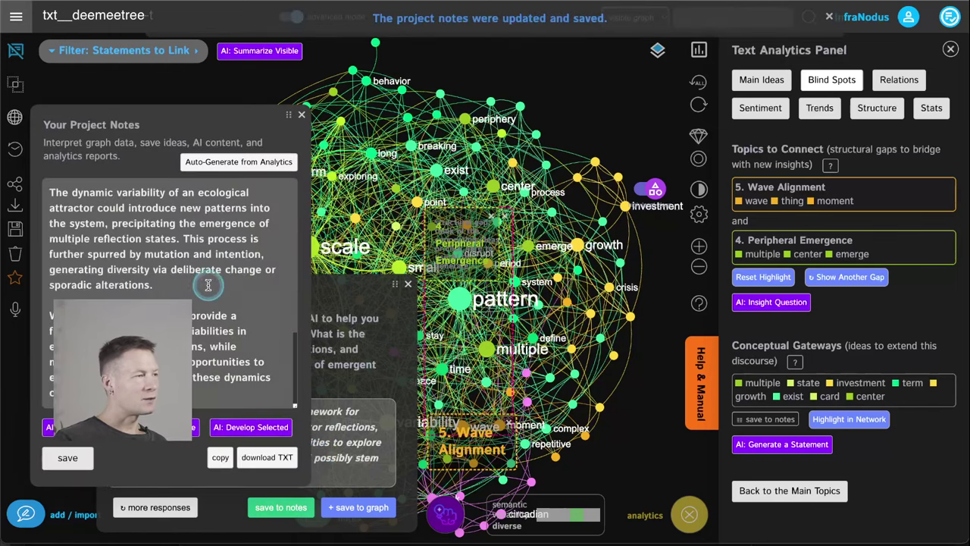
Save the project notes and close the notes and AI windows.
click(68, 458)
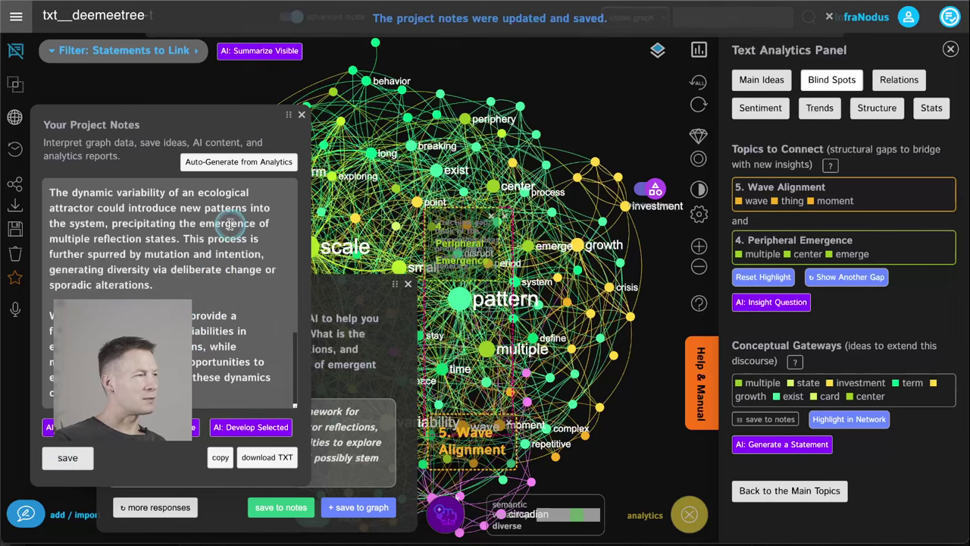
click(301, 115)
click(408, 286)
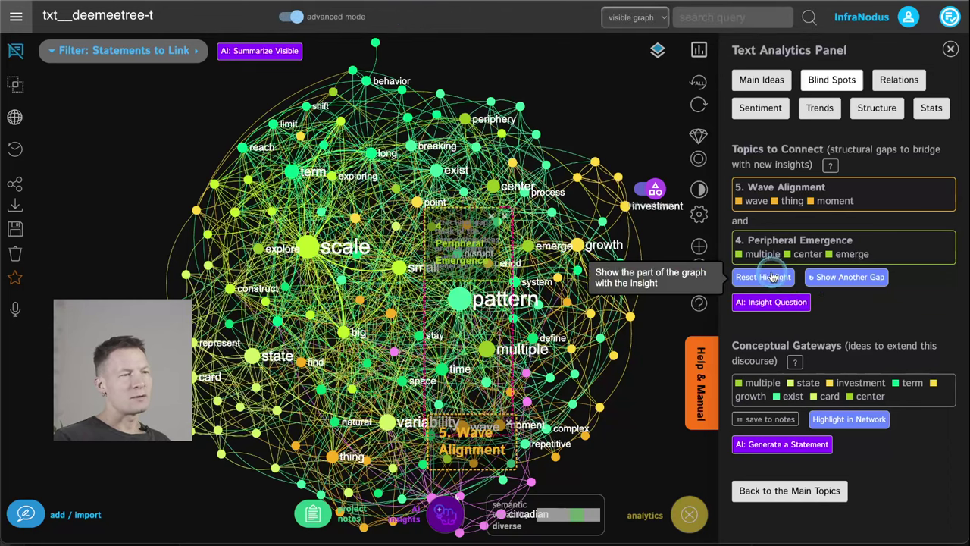
Cycle through the structural gaps on the graph until Investment Growth and Wave Alignment are highlighted.
click(838, 280)
click(837, 281)
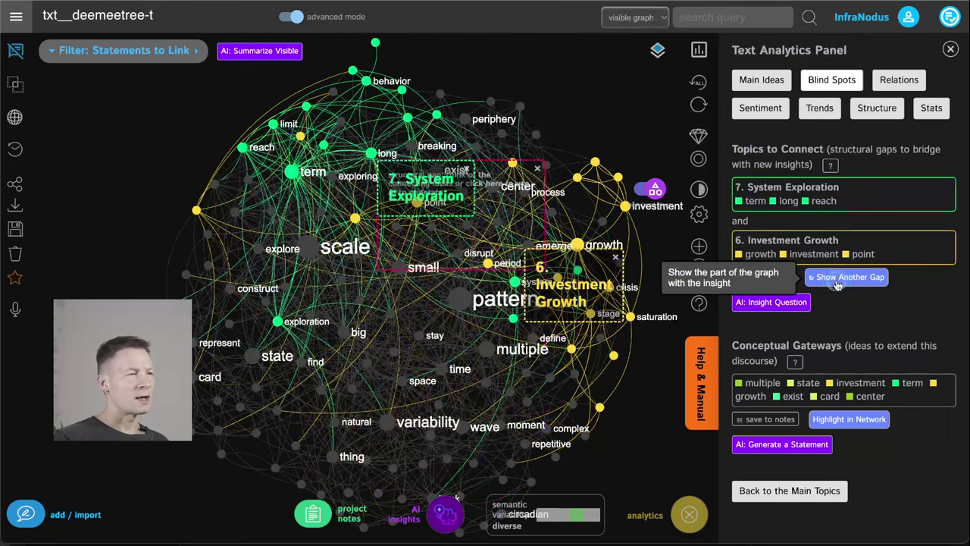
click(837, 280)
click(838, 281)
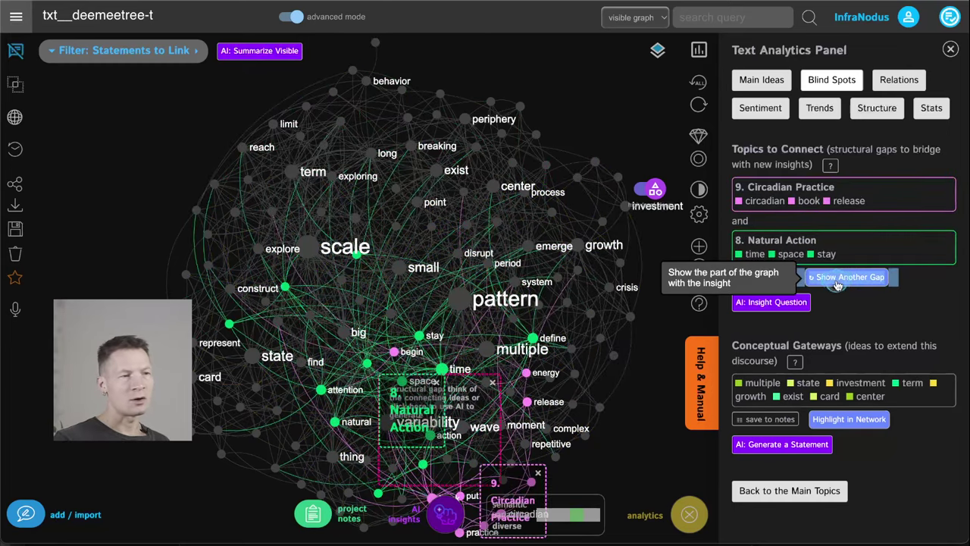
click(838, 280)
click(837, 280)
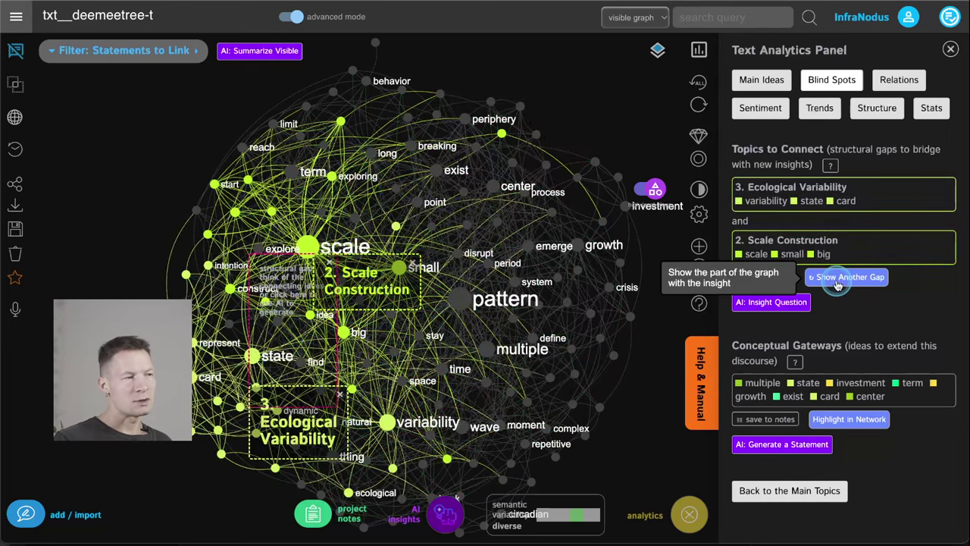
click(838, 281)
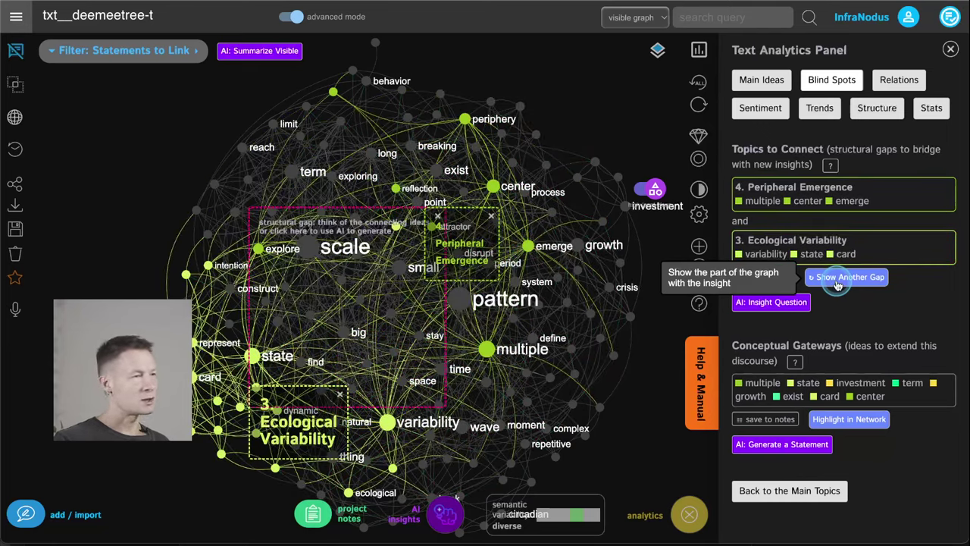
click(838, 280)
click(838, 280)
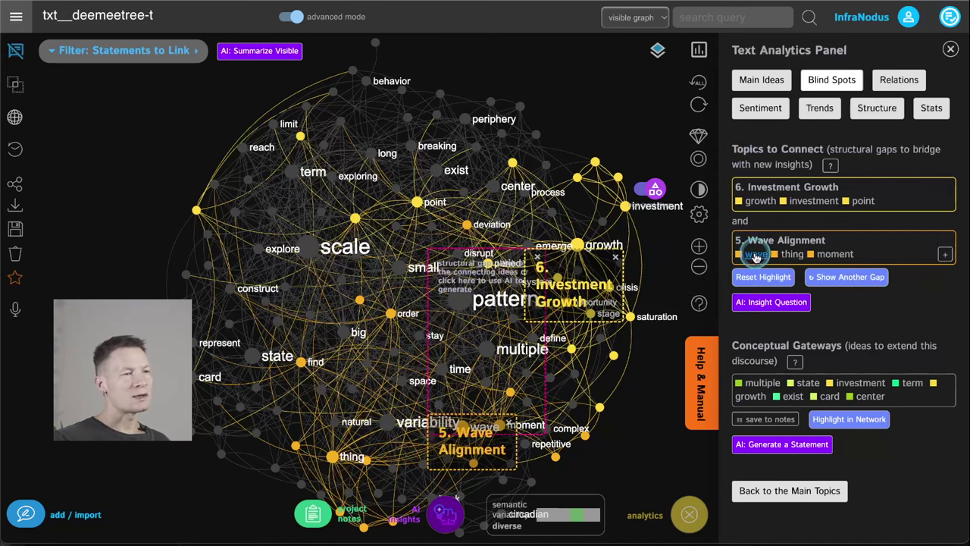
Clear the gap highlight and remove the most influential words from the graph to reveal underlying ideas, with the statements hidden.
click(762, 278)
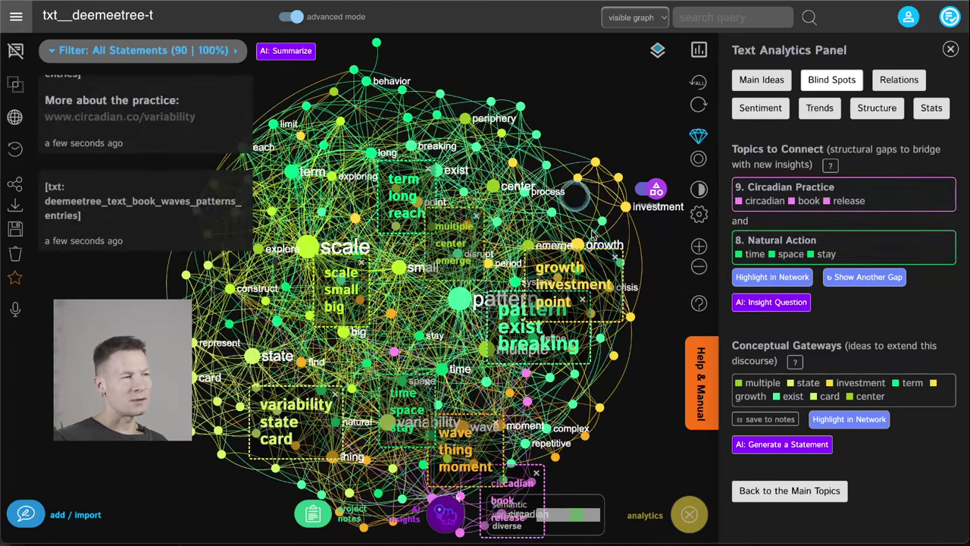
click(18, 50)
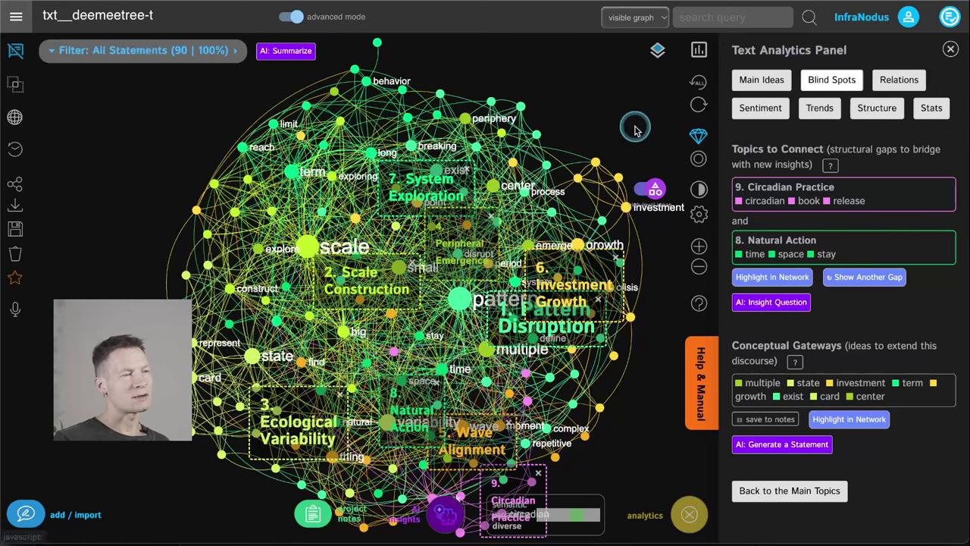
click(659, 52)
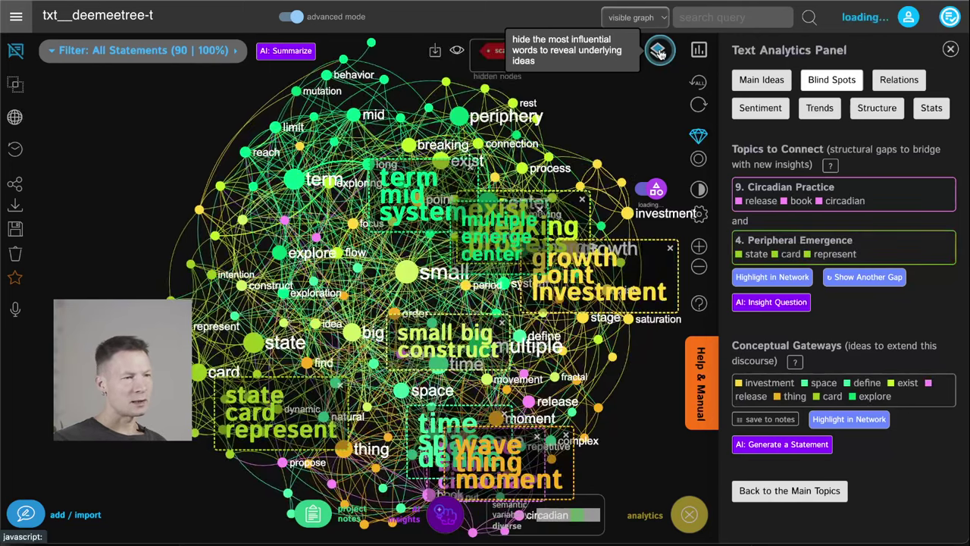
Review the main topics and influential concepts of the reduced graph, shortening the topic list to four.
click(766, 83)
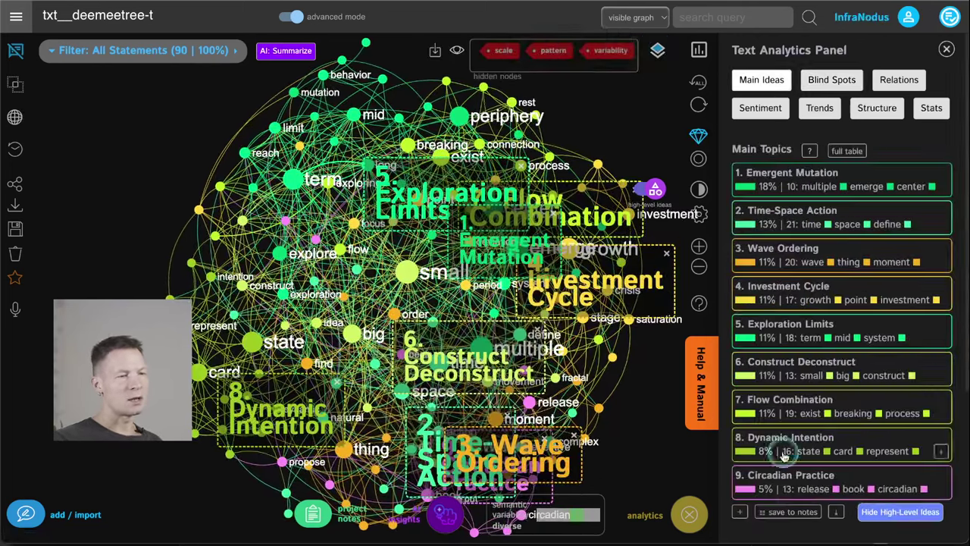
click(738, 512)
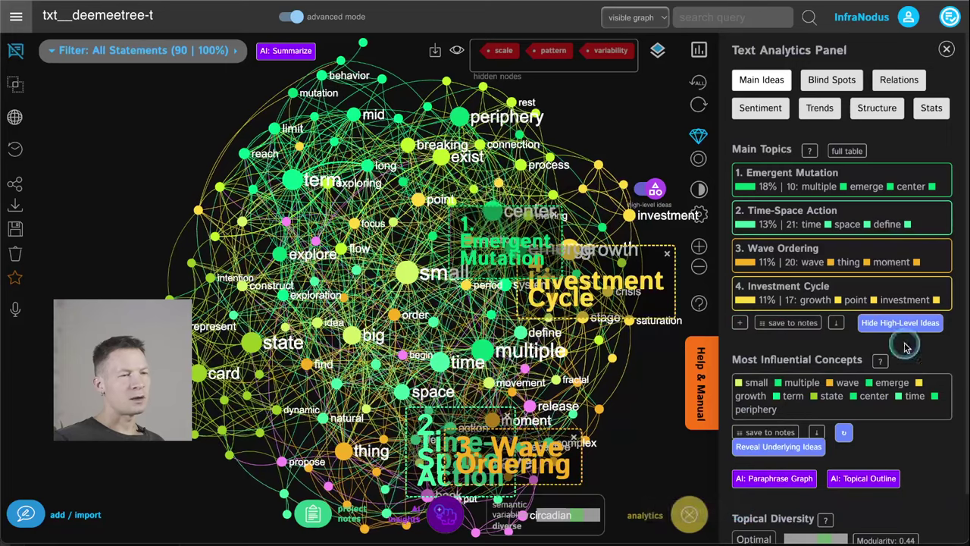
scroll(894, 385, down, 1)
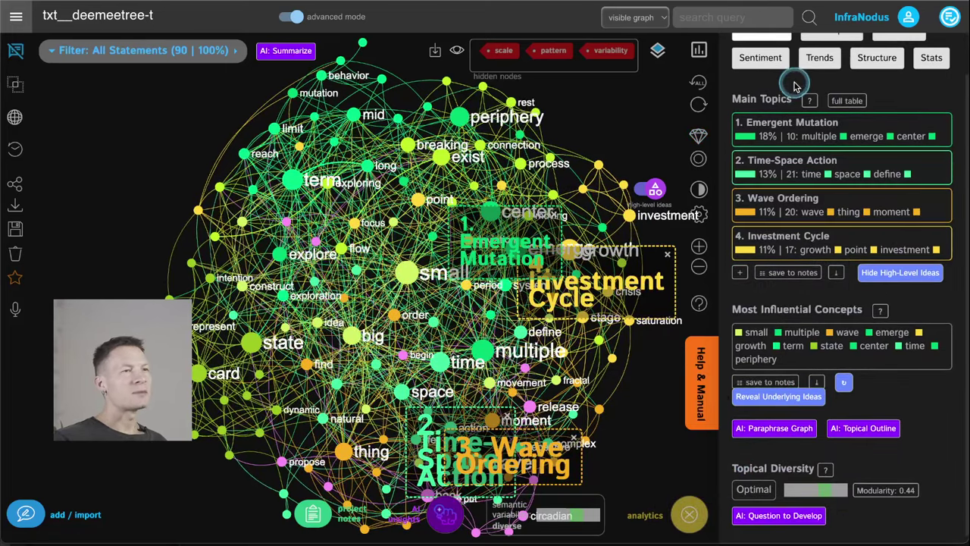
scroll(803, 87, up, 1)
Highlight the structural gaps among the underlying ideas and cycle through them to Investment Cycle and Wave Ordering.
click(829, 89)
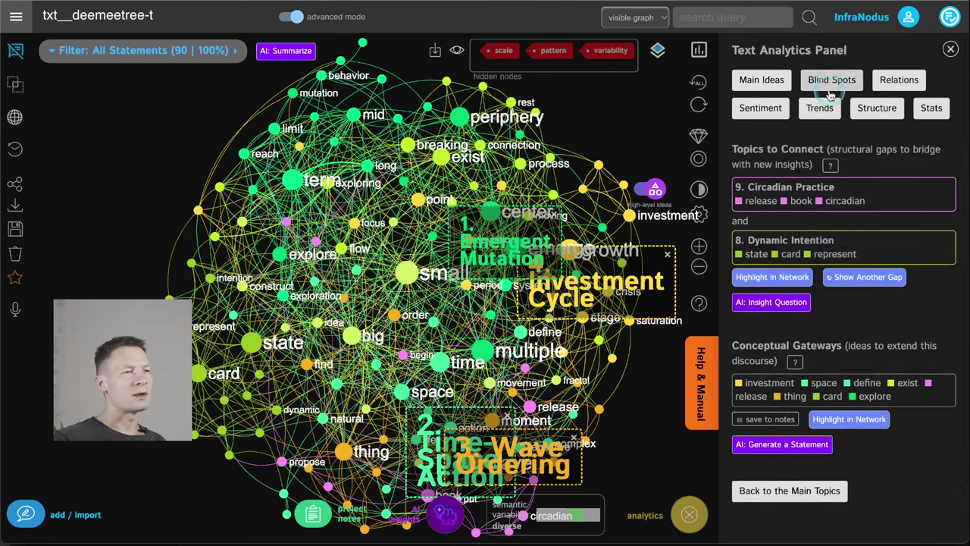
click(765, 278)
click(860, 277)
click(861, 277)
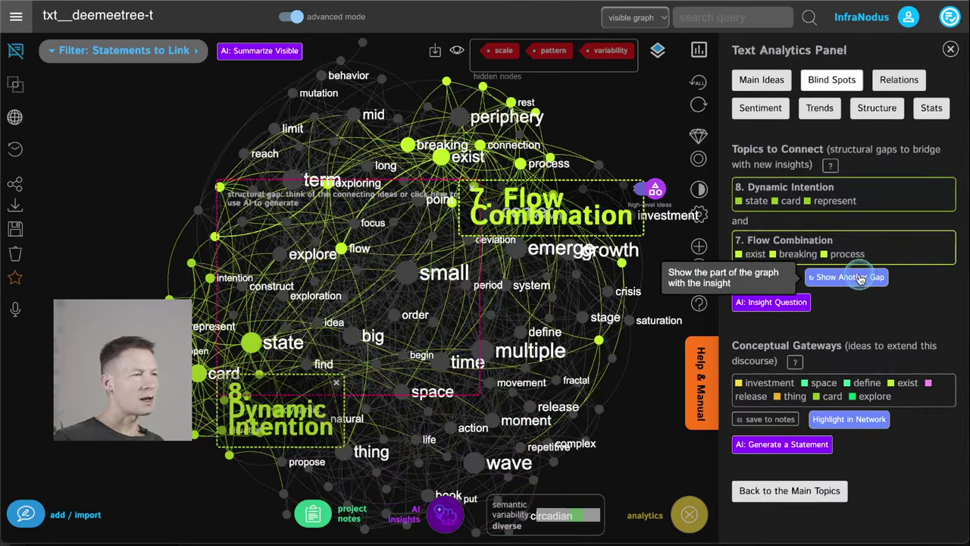
click(860, 277)
click(860, 278)
click(861, 277)
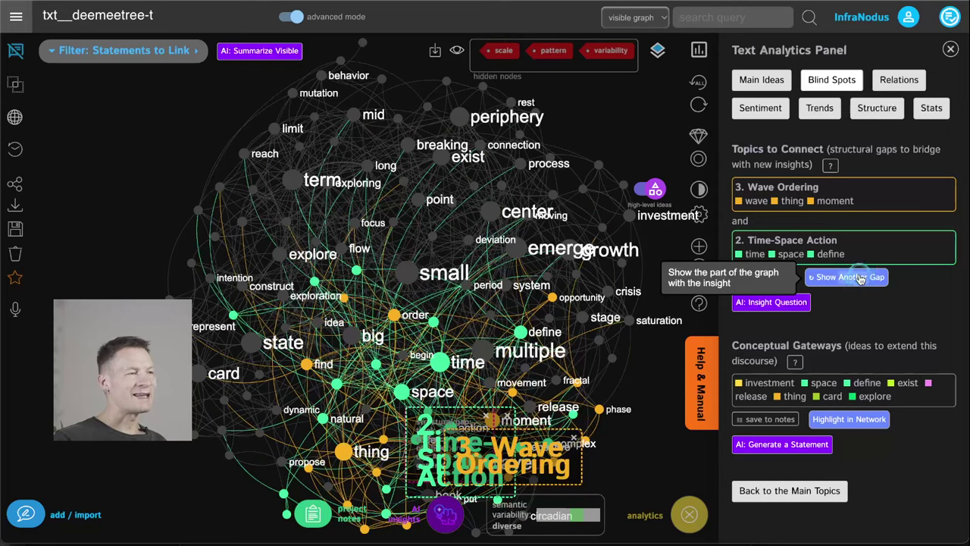
click(861, 277)
click(860, 277)
click(860, 277)
click(860, 277)
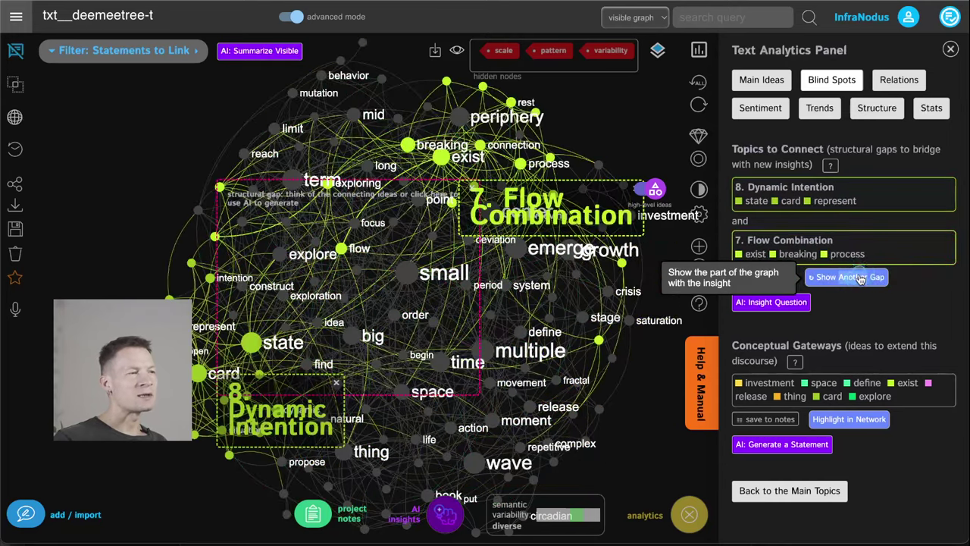
click(860, 278)
click(860, 277)
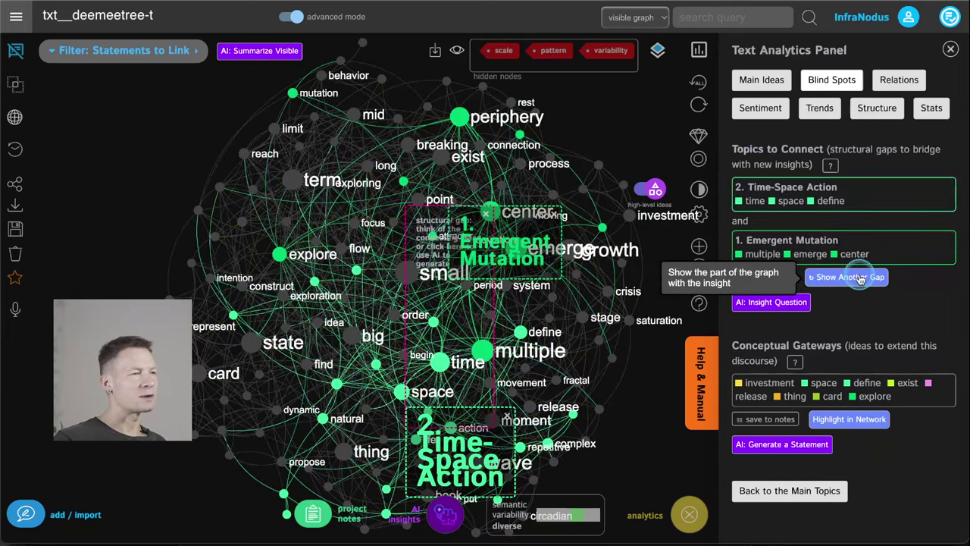
click(860, 277)
click(861, 278)
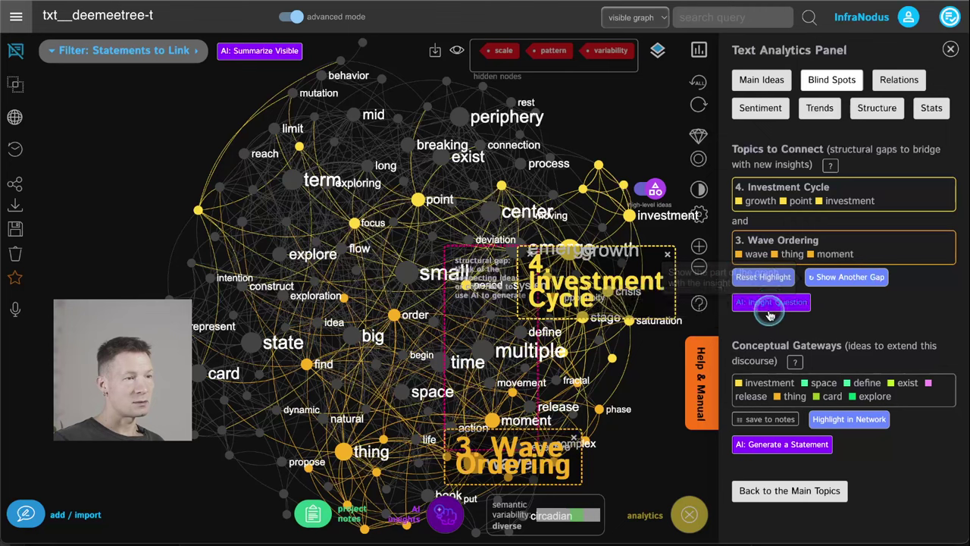
Generate an AI insight question for this gap, elaborate on it with GPT4 Chat, and save the response to the project notes.
click(770, 303)
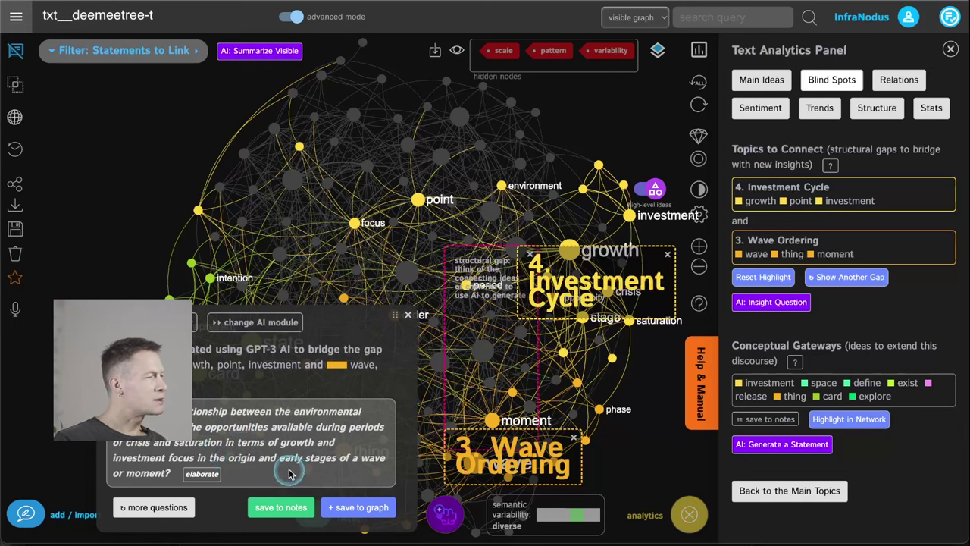
click(203, 476)
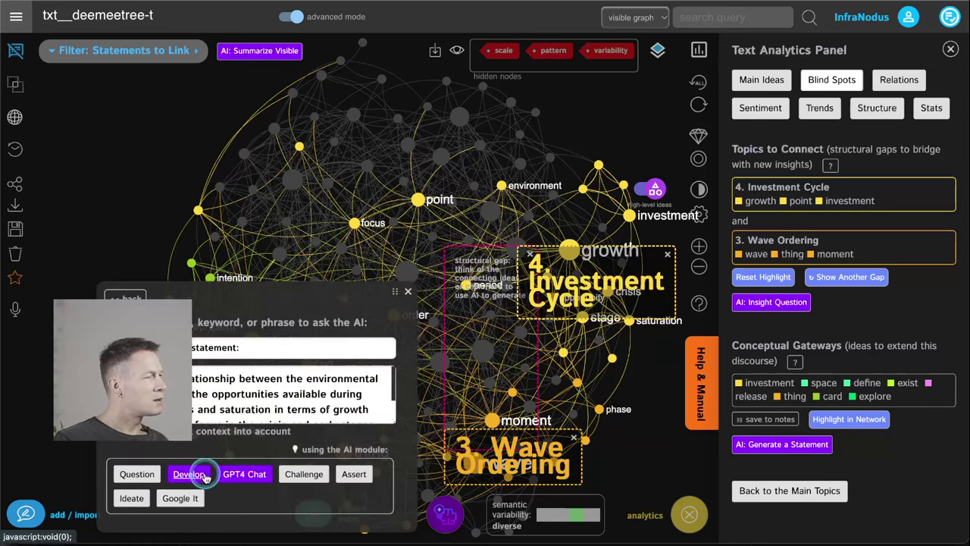
click(256, 471)
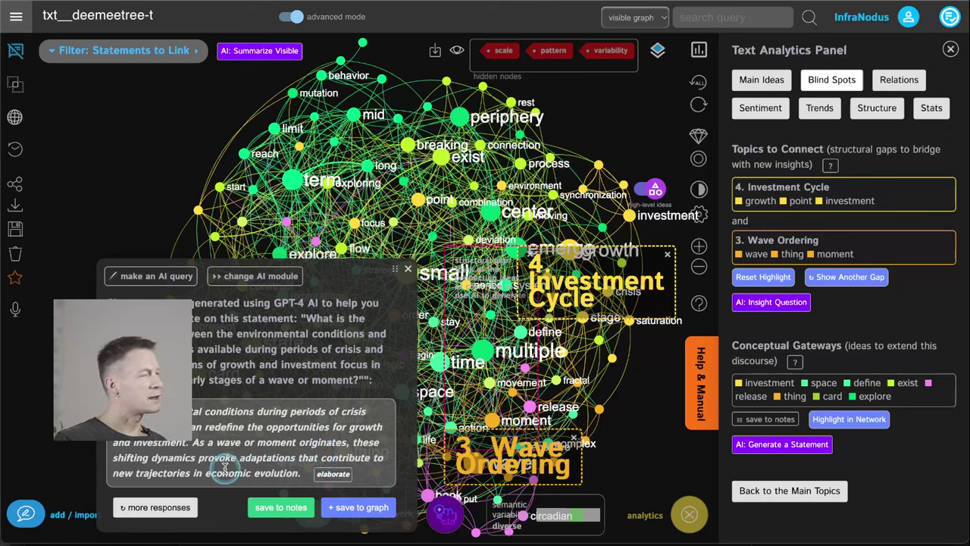
click(280, 507)
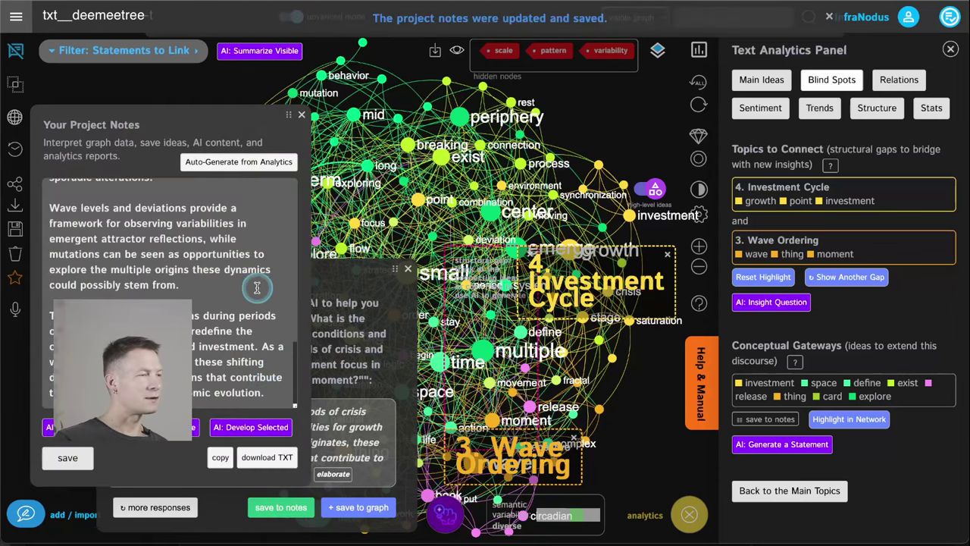
Review the project notes, copy their entire text, and close the AI and notes windows.
scroll(243, 288, up, 10)
scroll(243, 288, down, 10)
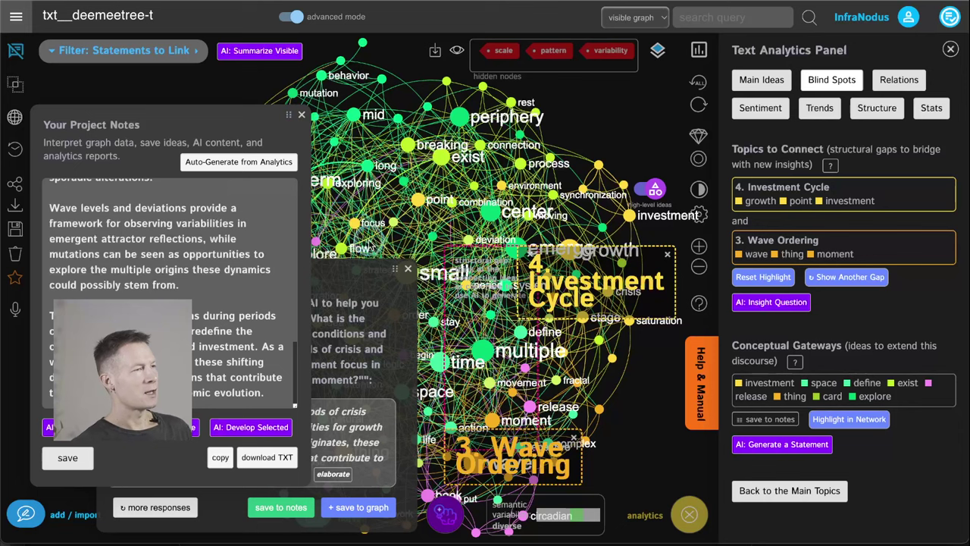
click(410, 270)
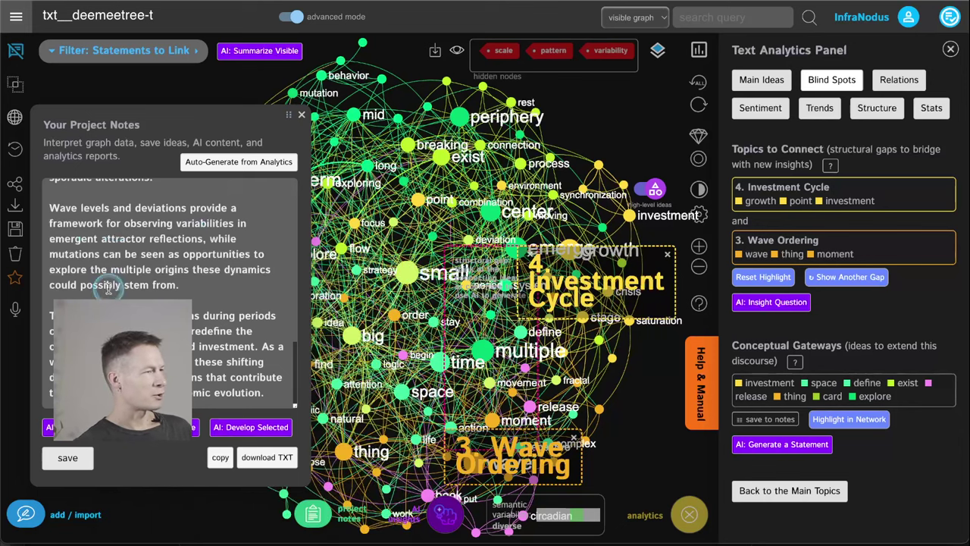
key(ctrl+a)
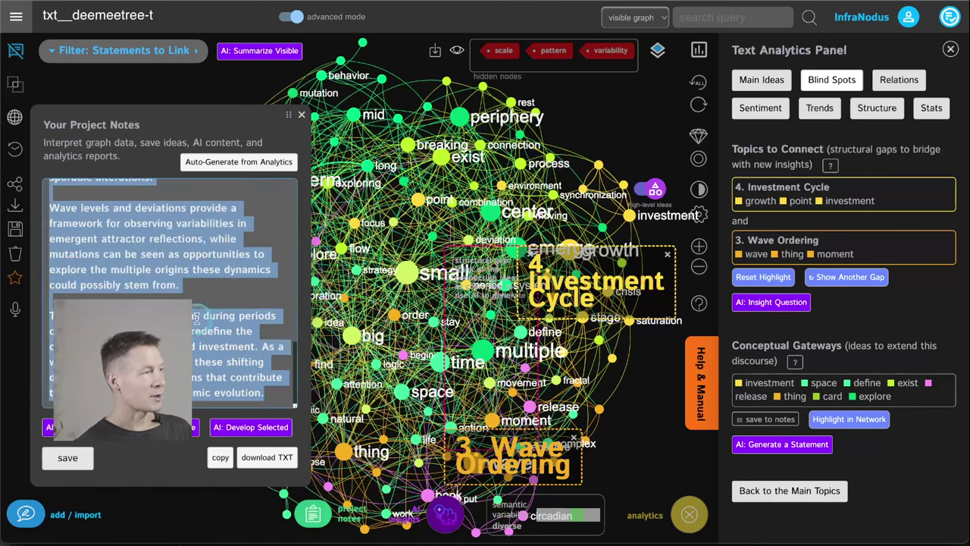
scroll(172, 221, up, 5)
scroll(172, 220, down, 5)
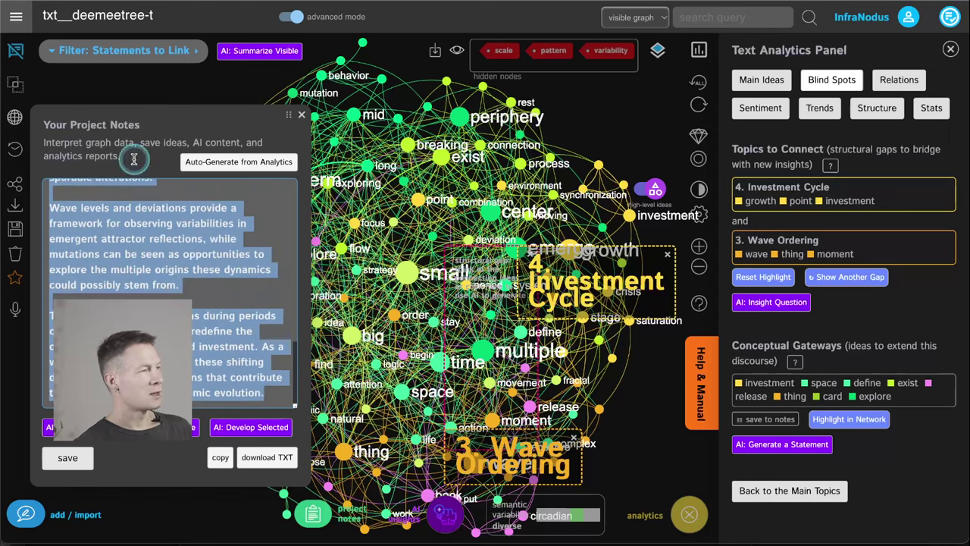
click(301, 115)
Create a new private graph named "final ideas".
click(16, 16)
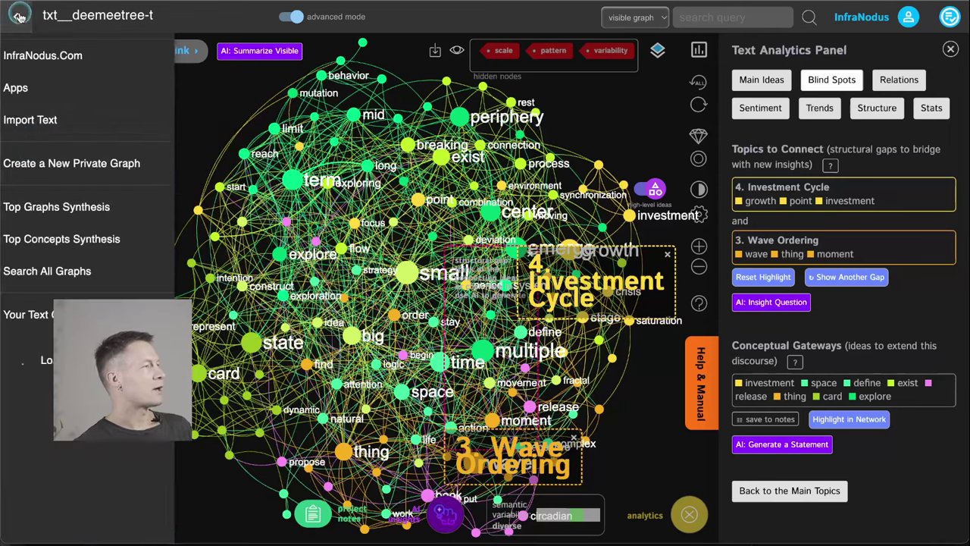
click(83, 167)
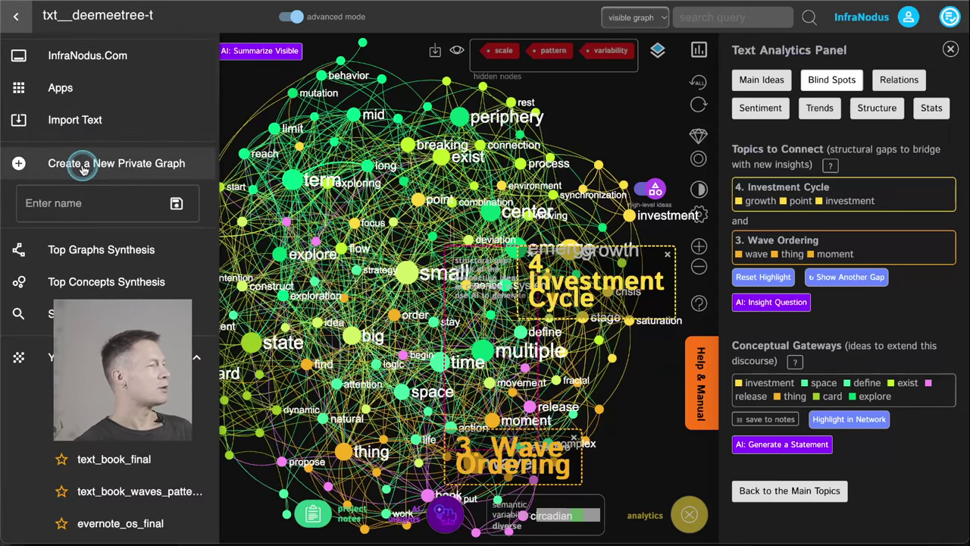
click(69, 203)
text(foma;)
key(BackSpace)
key(BackSpace)
key(BackSpace)
key(BackSpace)
key(BackSpace)
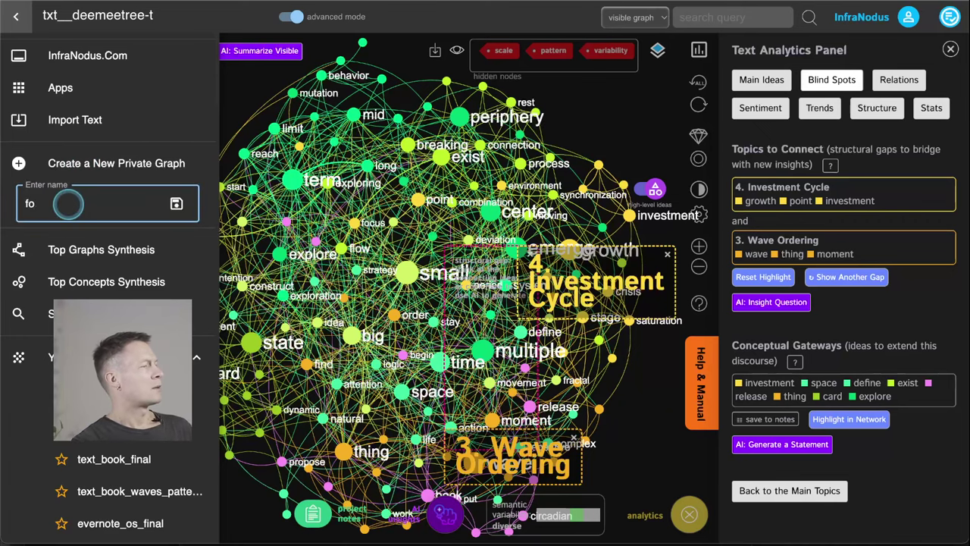
text(final ideas)
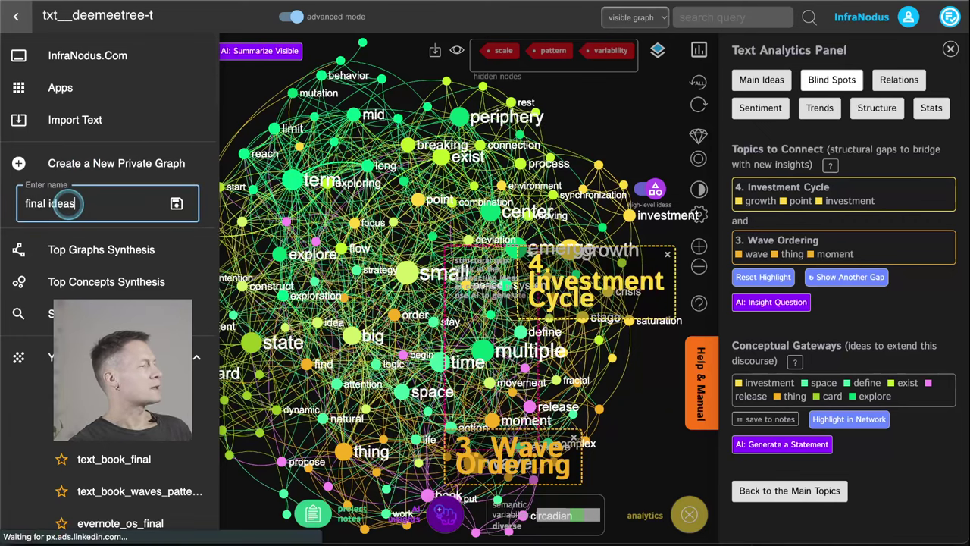
key(Return)
Import the copied notes text into the final_ideas graph, and hide the editor and statements to show the graph.
click(277, 275)
key(ctrl+v)
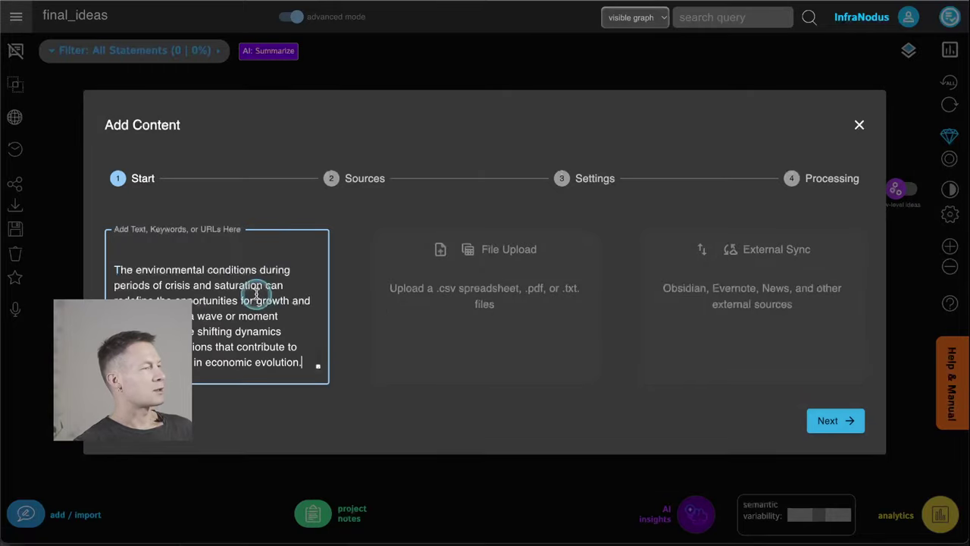
click(827, 422)
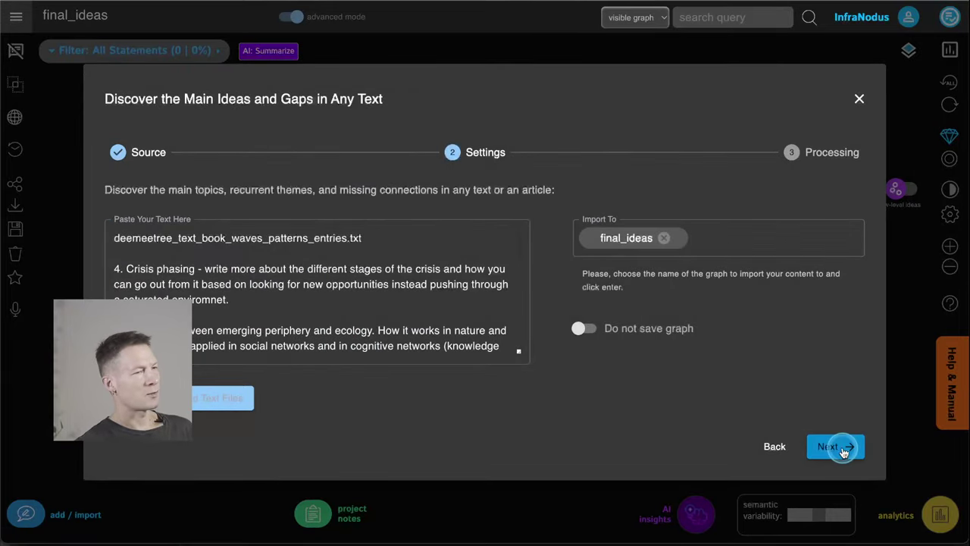
click(833, 448)
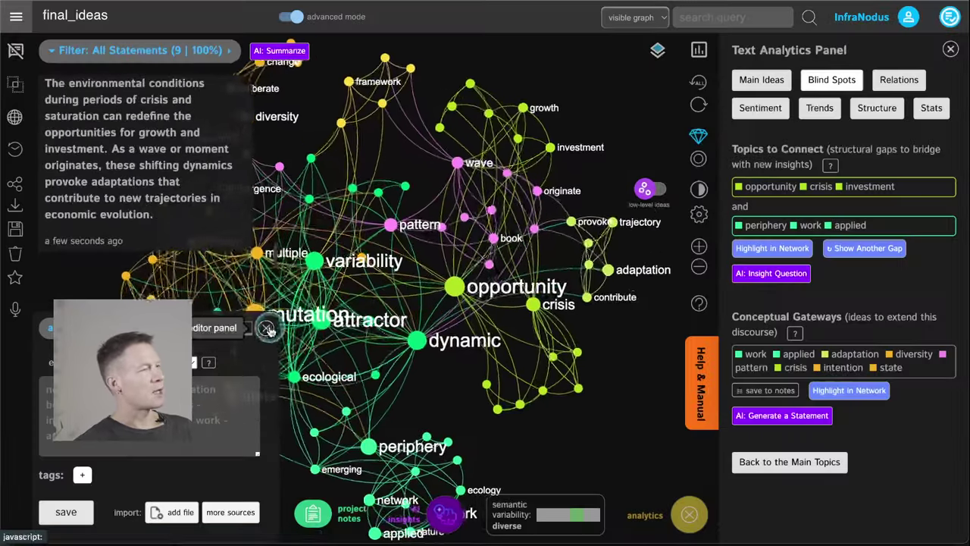
click(266, 322)
click(15, 52)
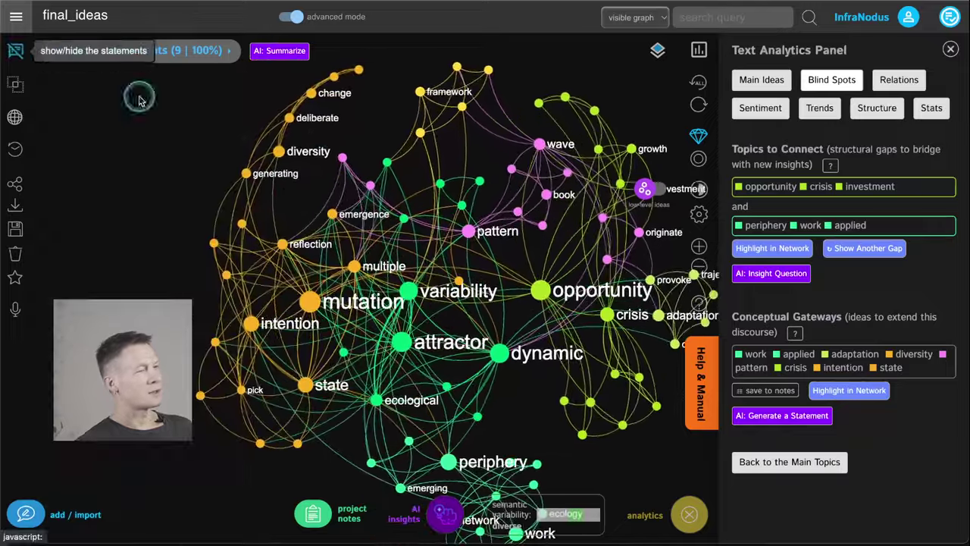
Turn on the AI-generated high-level ideas for the graph's topic clusters and display the main topics.
click(648, 195)
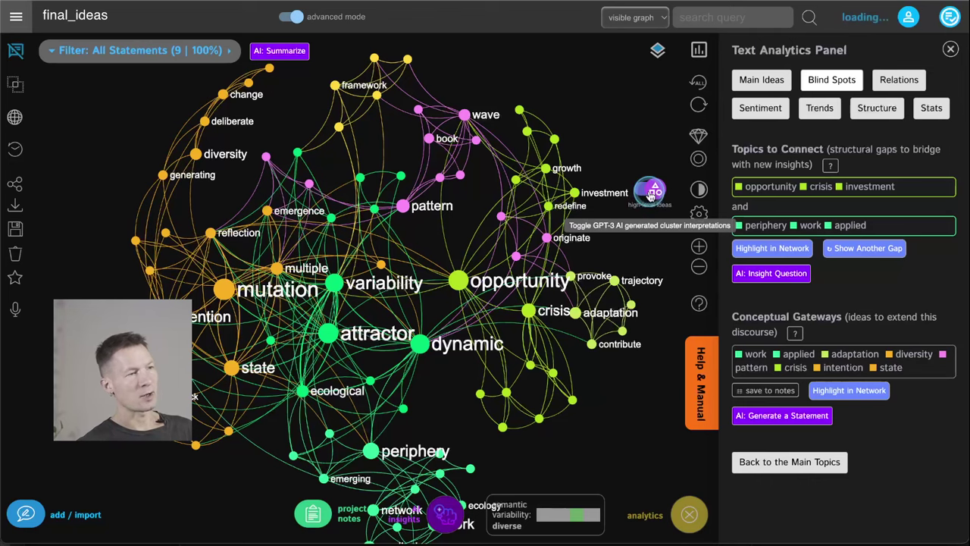
click(762, 79)
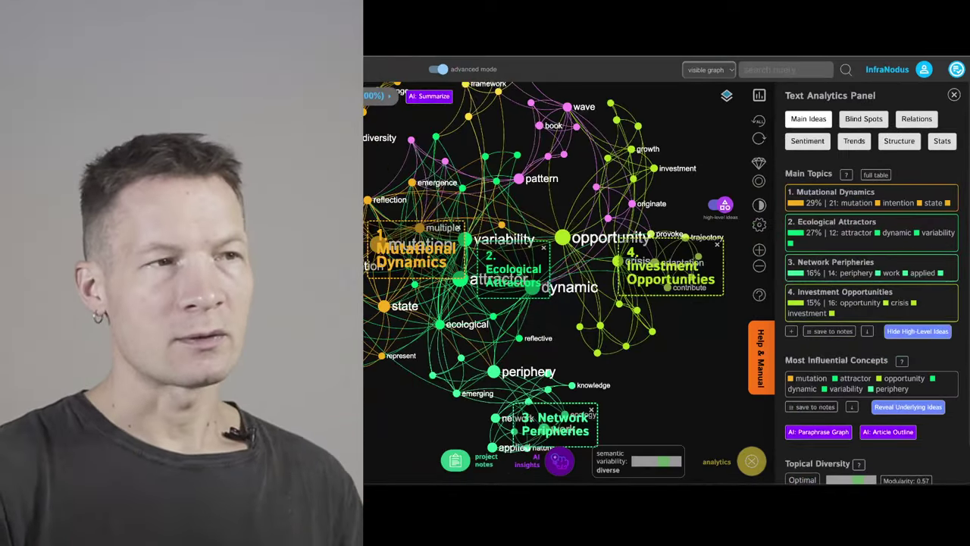
drag(572, 217, 590, 225)
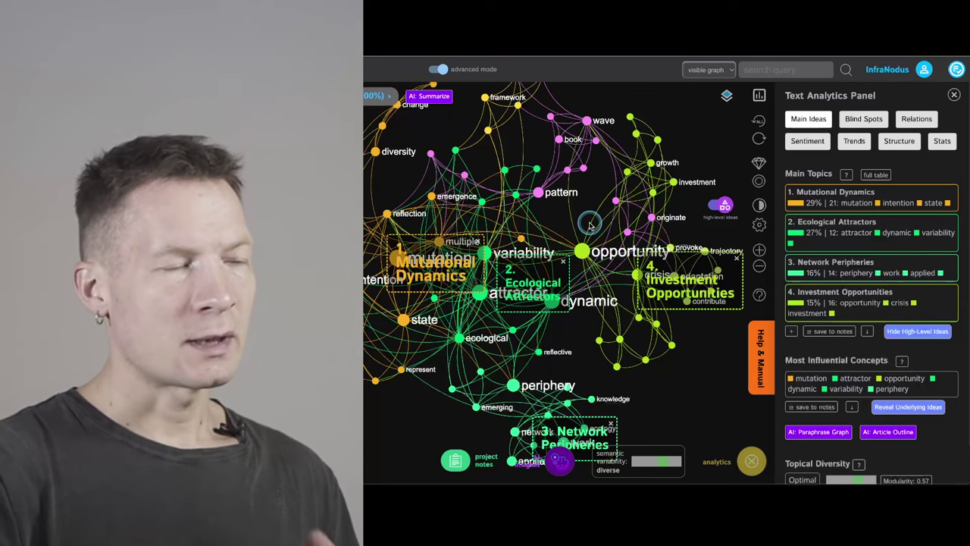
click(400, 264)
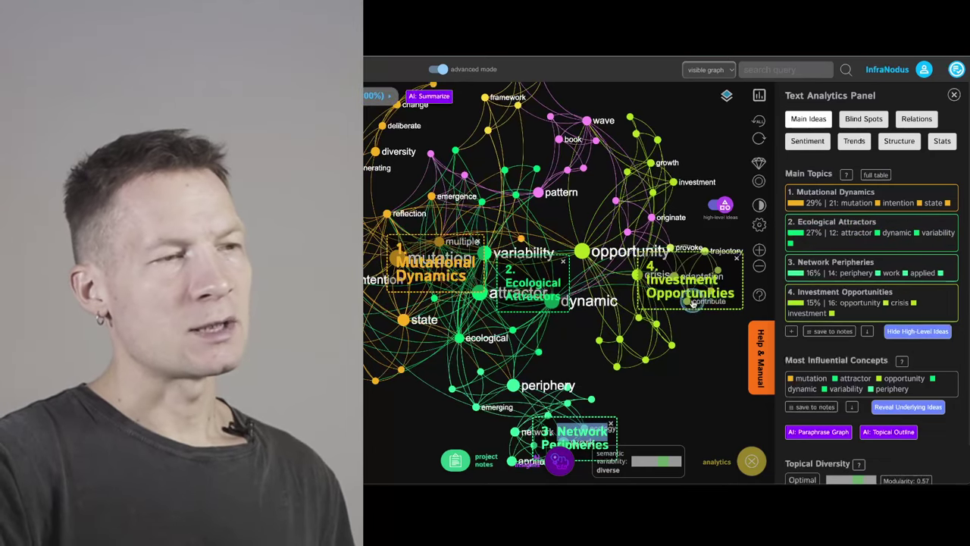
Hide two successive layers of the most influential words to examine the underlying ideas, and restore all hidden words.
click(726, 95)
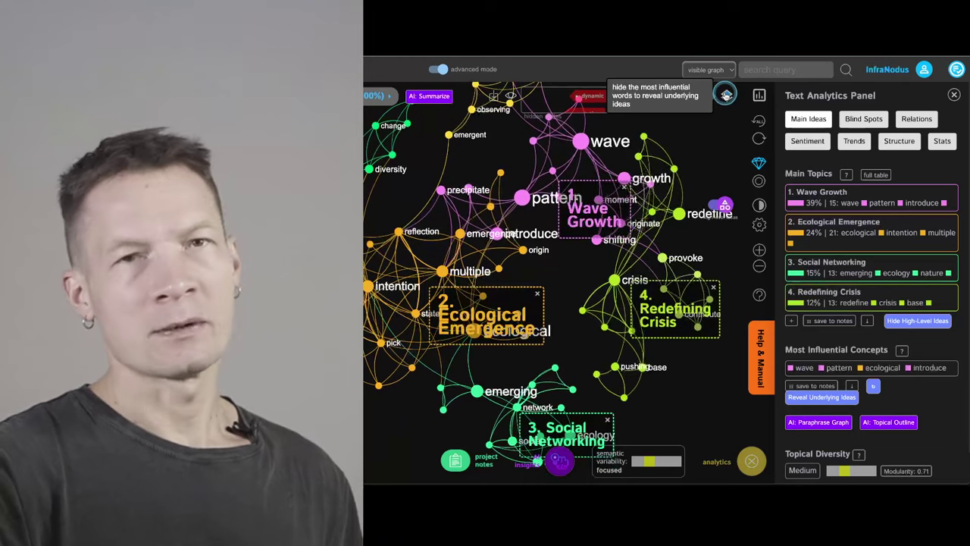
click(726, 94)
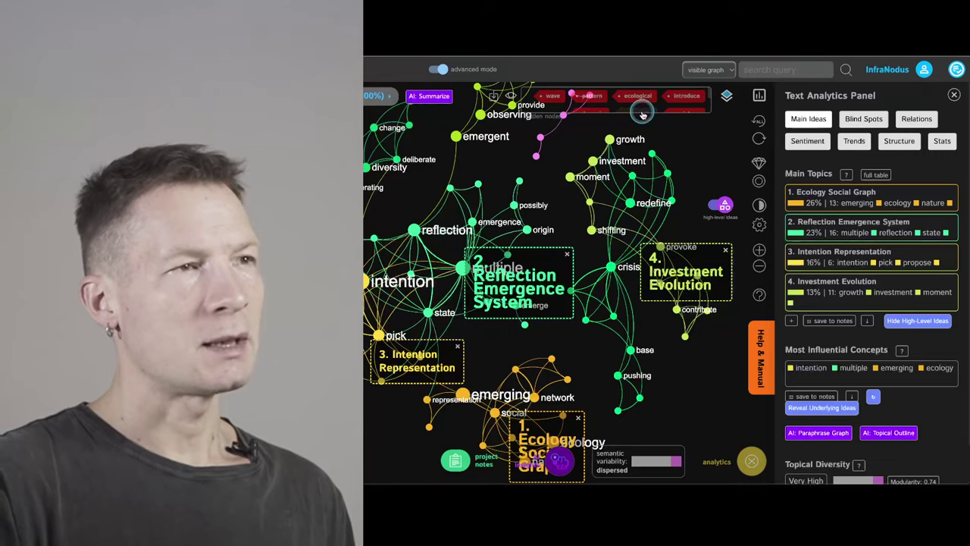
click(513, 94)
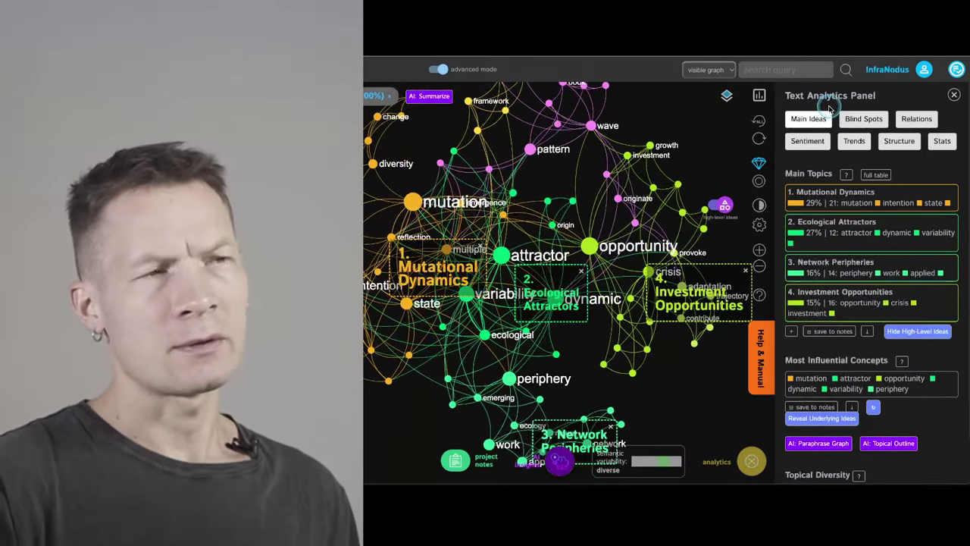
Open the blind spots and cycle through the structural gaps between topic pairs, highlighting each in the graph.
click(863, 118)
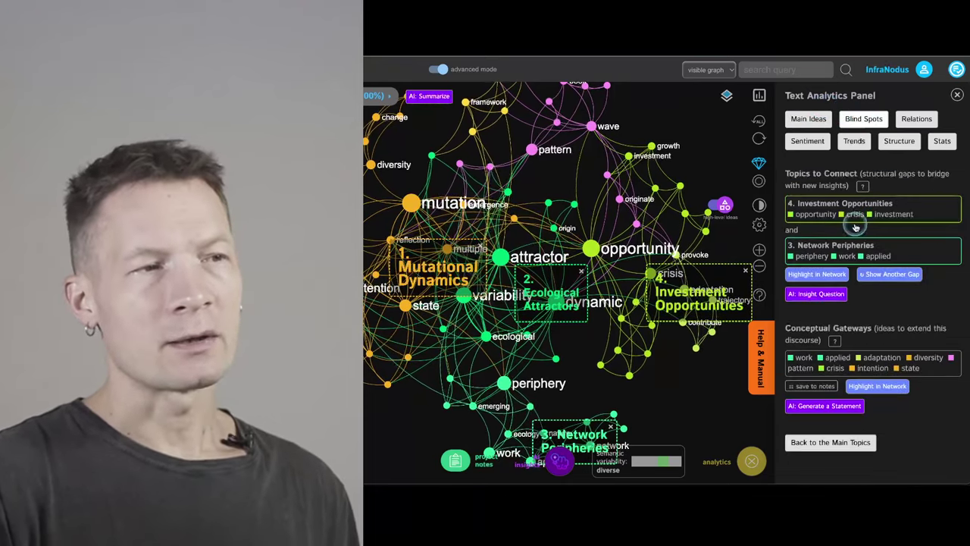
click(872, 274)
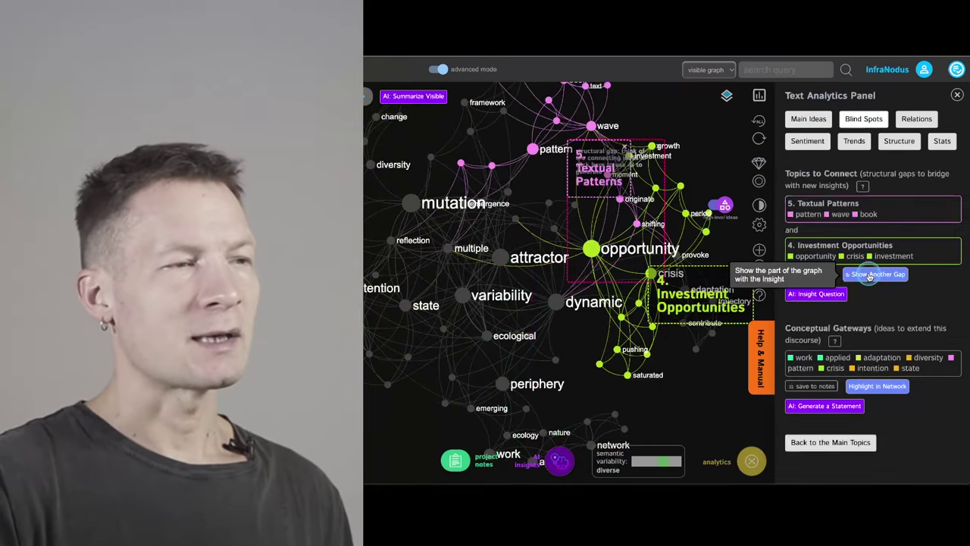
click(869, 275)
click(869, 275)
click(870, 275)
click(869, 275)
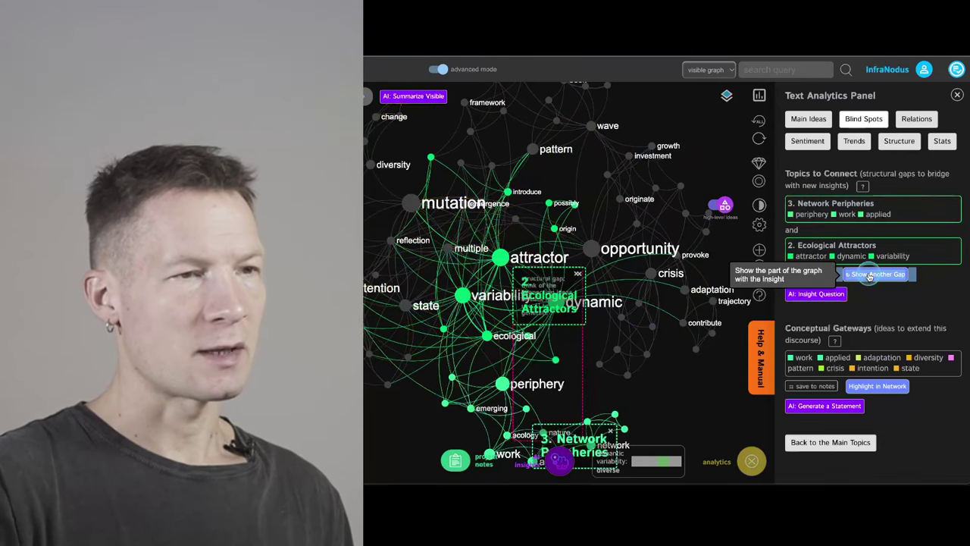
click(906, 275)
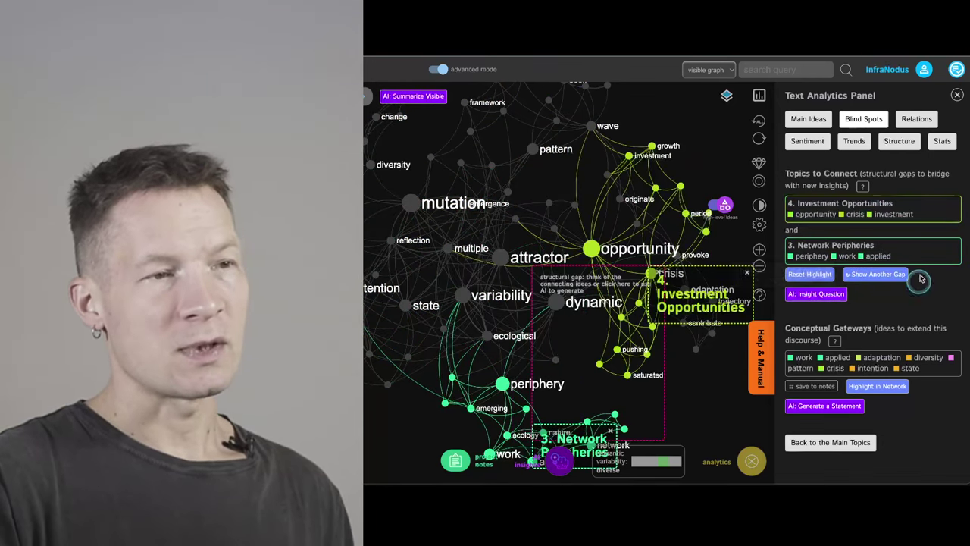
click(877, 275)
click(877, 275)
click(877, 275)
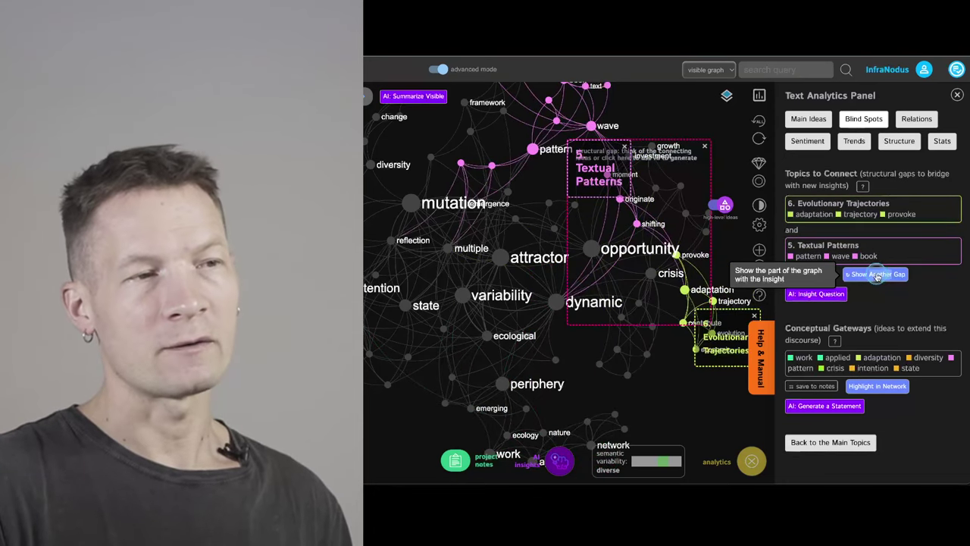
Generate an AI insight question for the gap between Observation Frameworks and Evolutionary Trajectories, and elaborate on it with GPT-4.
click(840, 296)
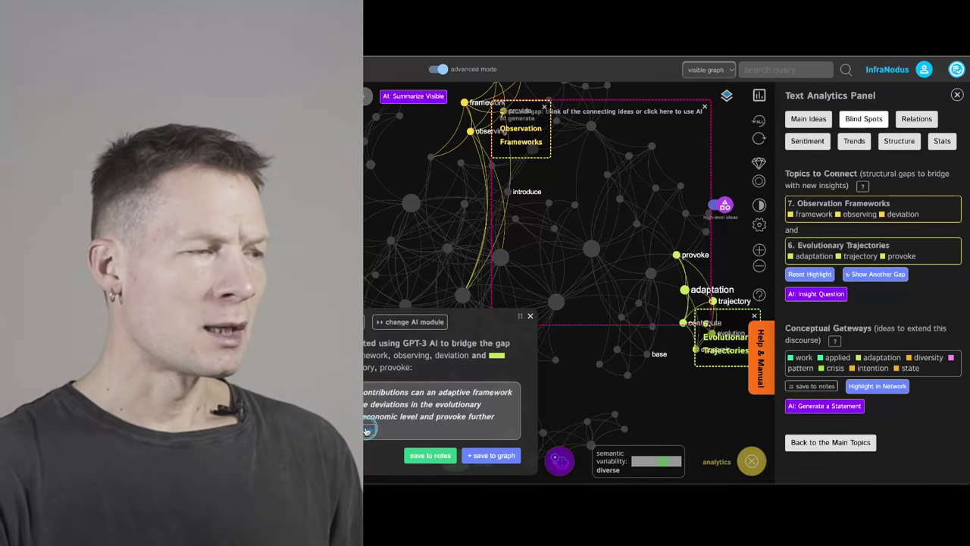
click(366, 431)
click(407, 429)
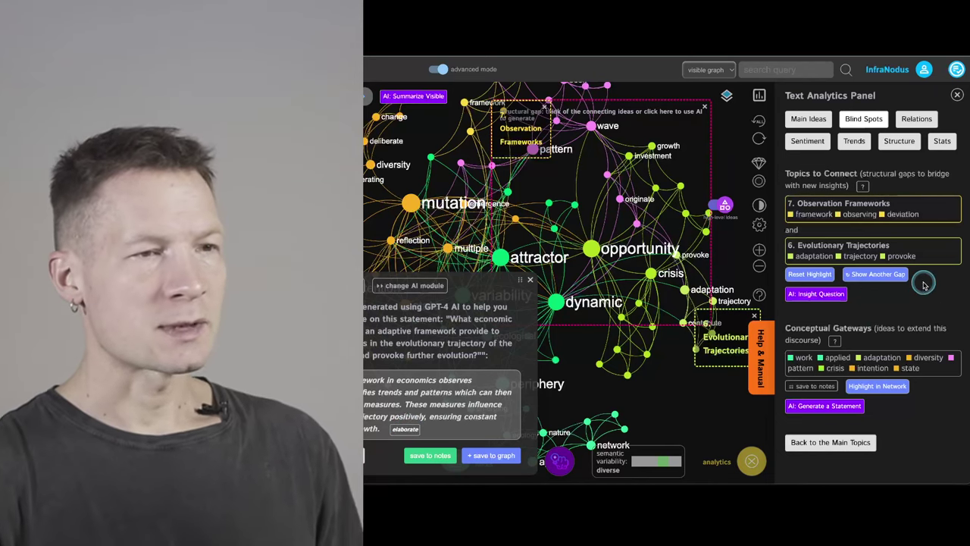
Browse further structural gaps back to Observation Frameworks and Evolutionary Trajectories, and close the AI response window.
click(873, 274)
click(873, 274)
click(873, 274)
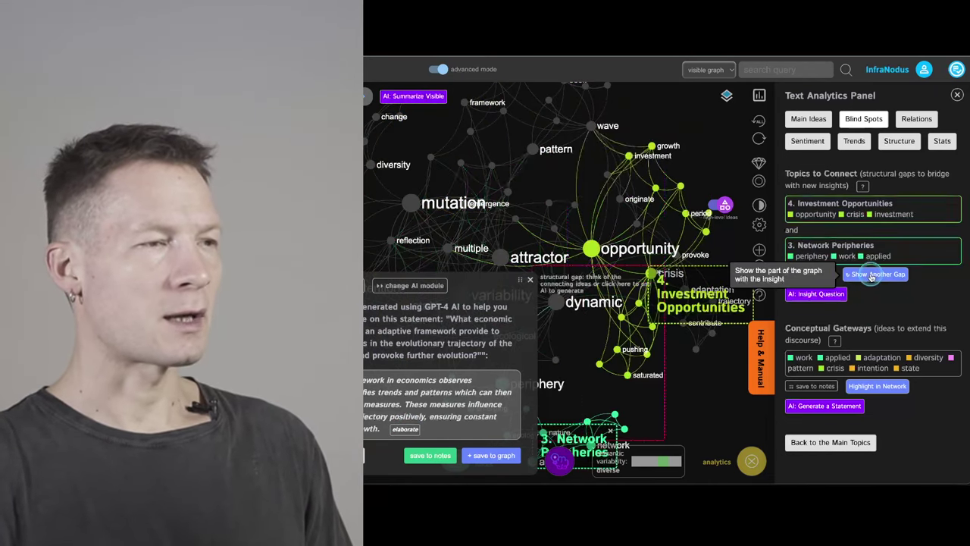
click(873, 274)
click(530, 279)
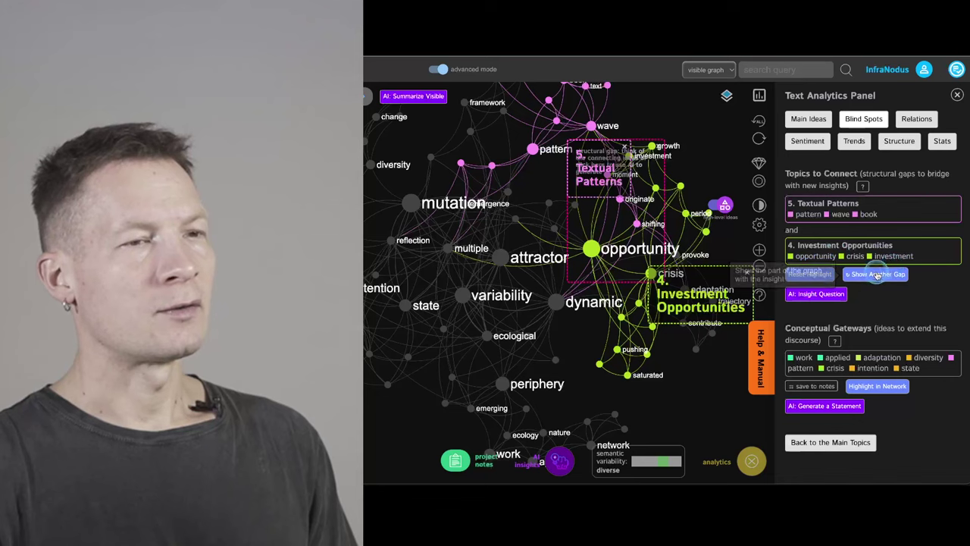
click(876, 274)
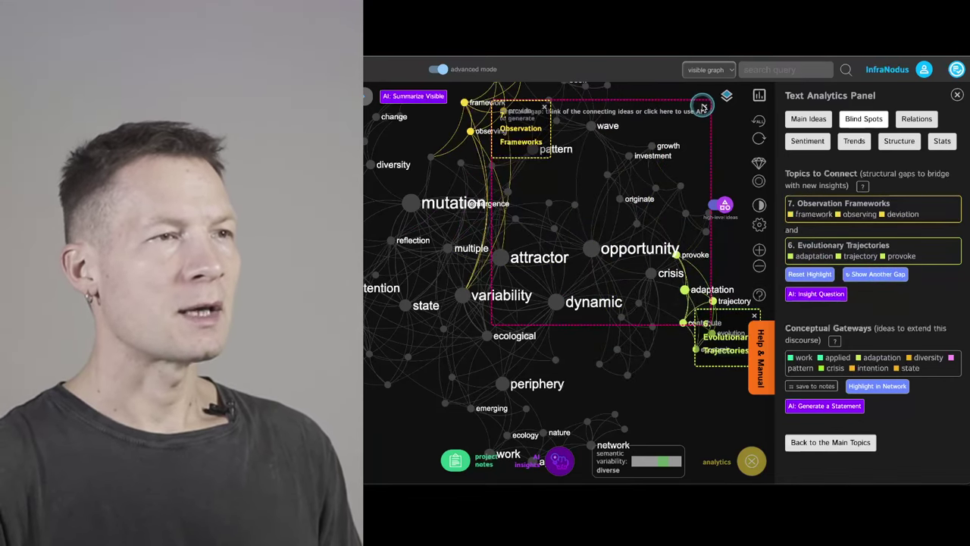
Clear the gap highlight from the graph and hide the most influential words to reveal the underlying ideas.
click(759, 119)
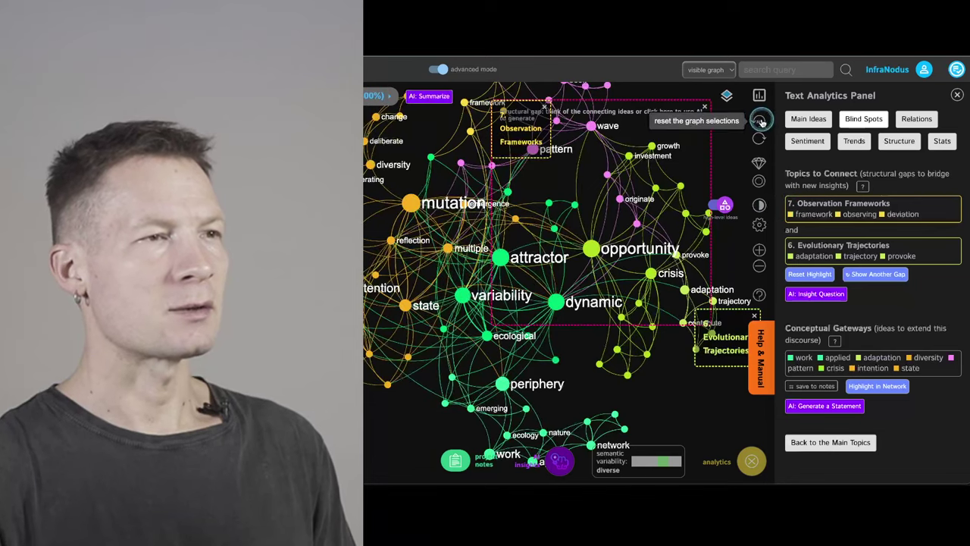
click(705, 111)
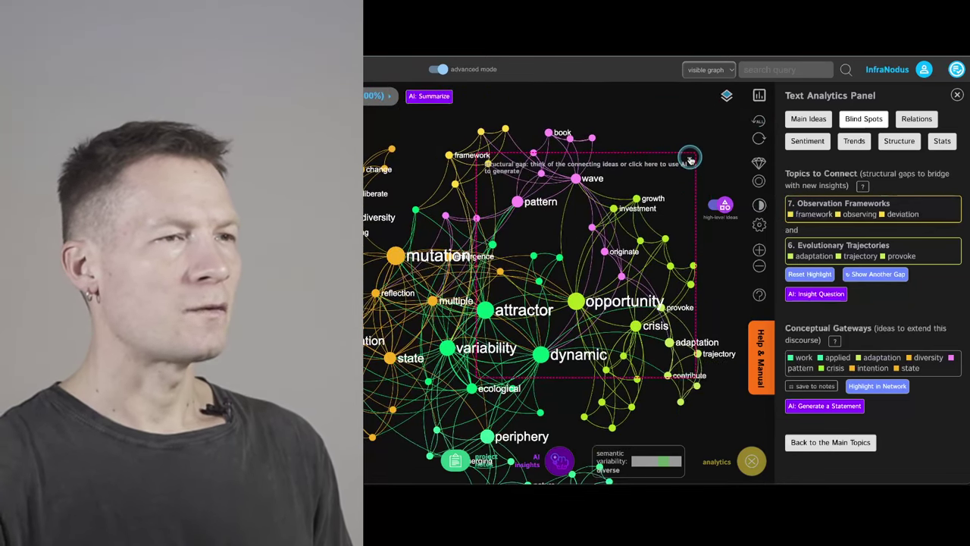
click(726, 97)
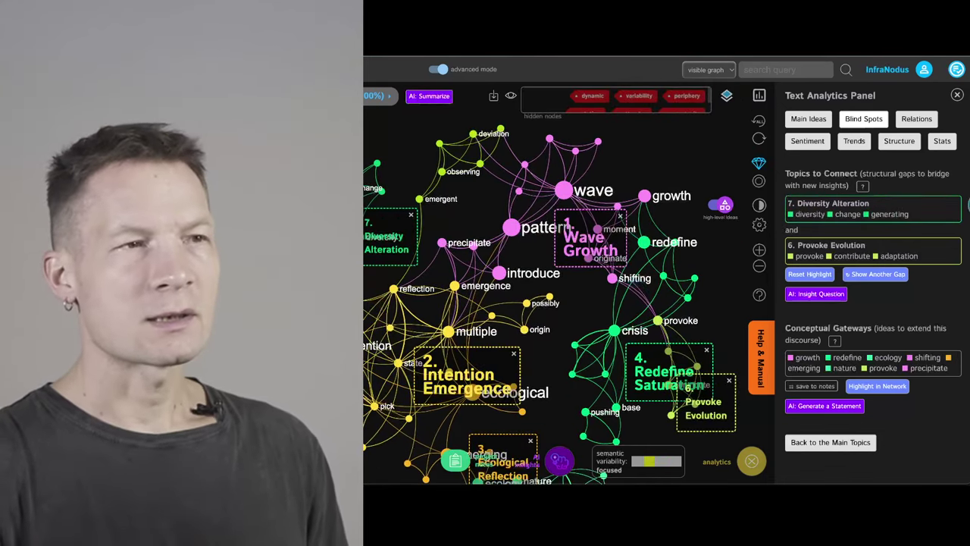
Cycle through the structural gaps among the underlying topics up to Ecological Reflection and Intention Emergence.
click(883, 275)
click(884, 275)
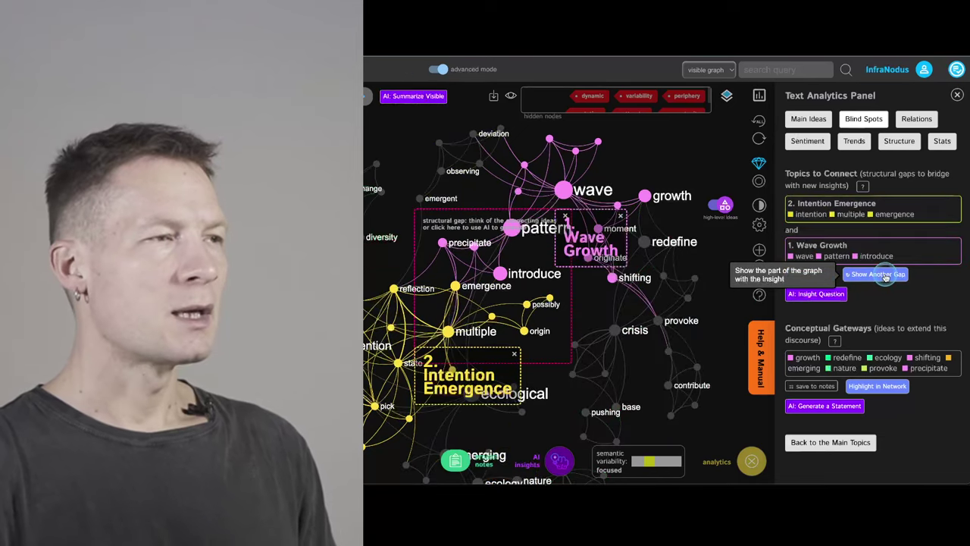
click(883, 275)
click(884, 275)
click(883, 275)
click(883, 276)
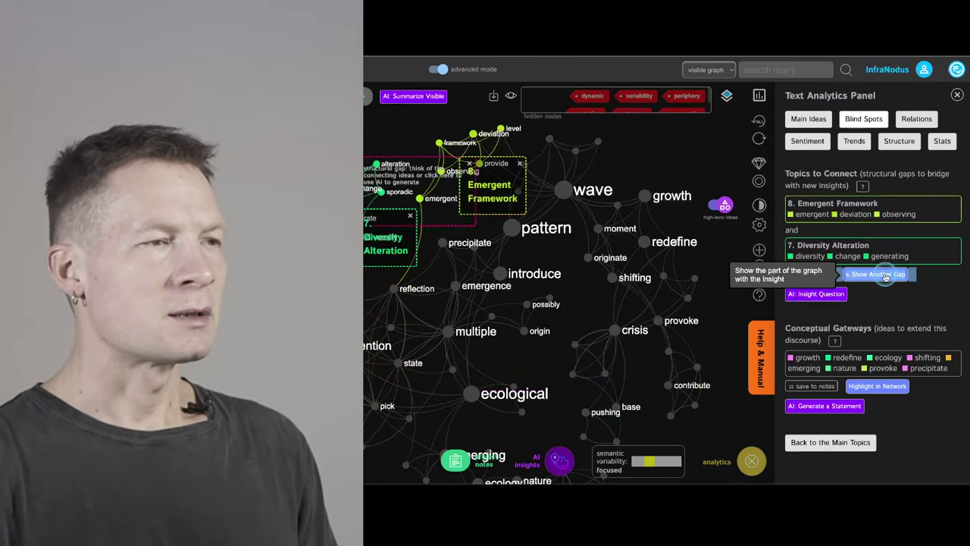
click(884, 275)
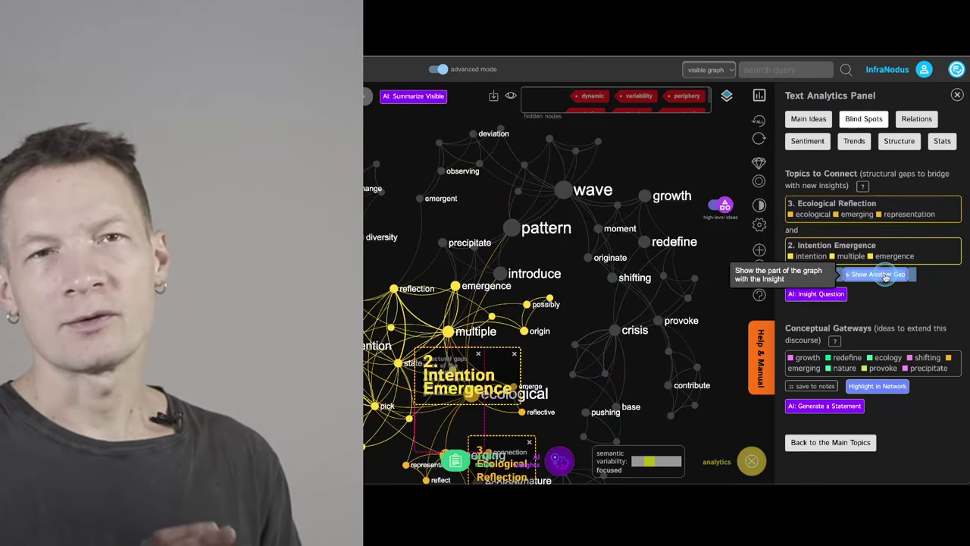